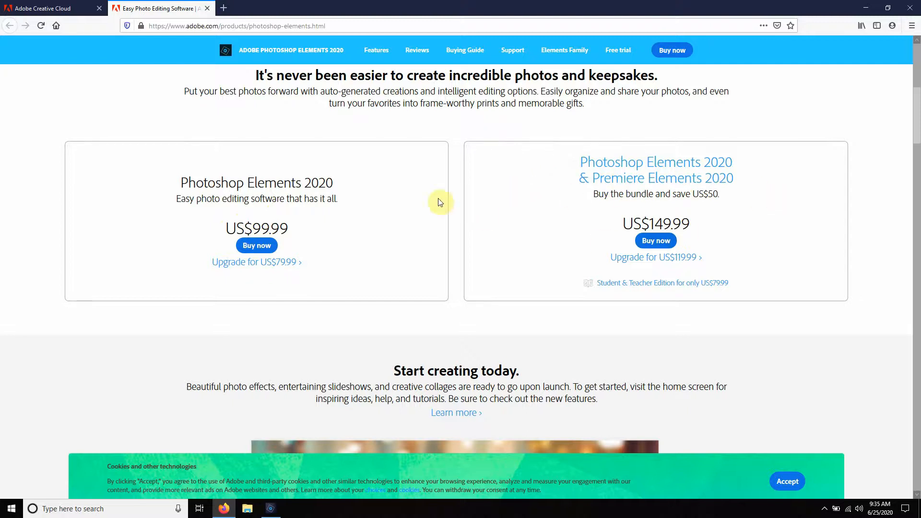
Step: Review the Creative Cloud apps and plans, and show the All Apps plan's commitment options at checkout
scroll(480, 207, "up", 7)
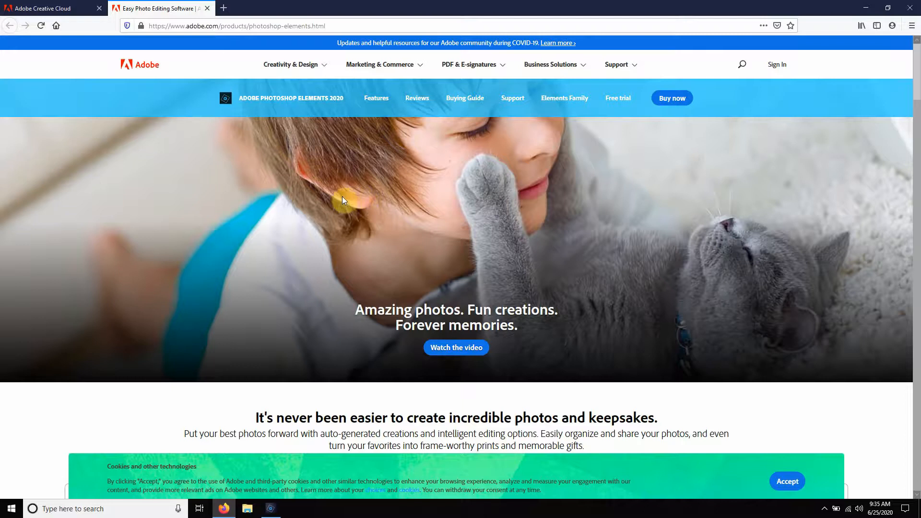
left_click(48, 8)
scroll(417, 165, "down", 12)
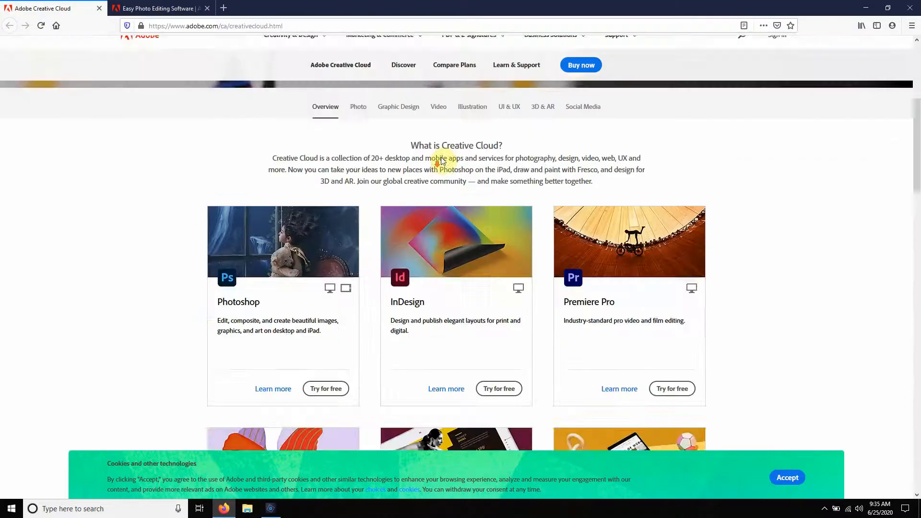
scroll(249, 246, "up", 2)
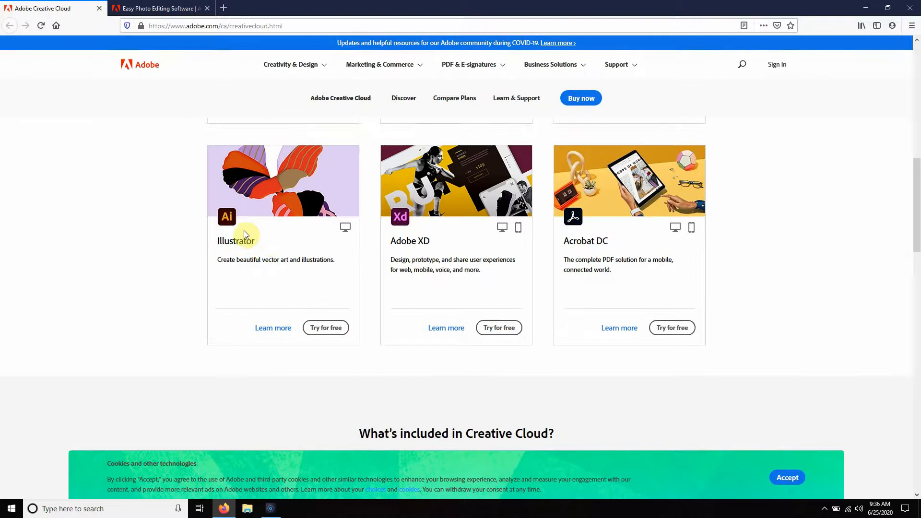
scroll(244, 240, "down", 9)
scroll(269, 232, "down", 3)
scroll(233, 236, "up", 1)
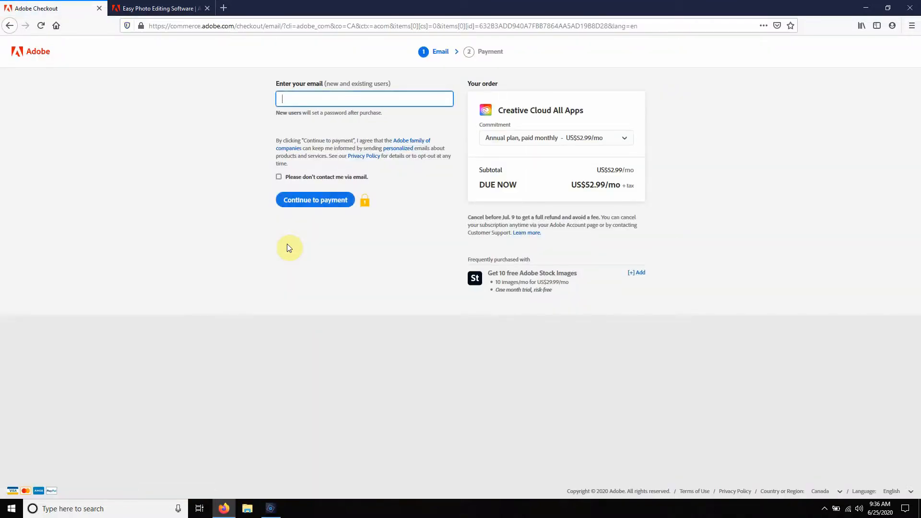
left_click(624, 140)
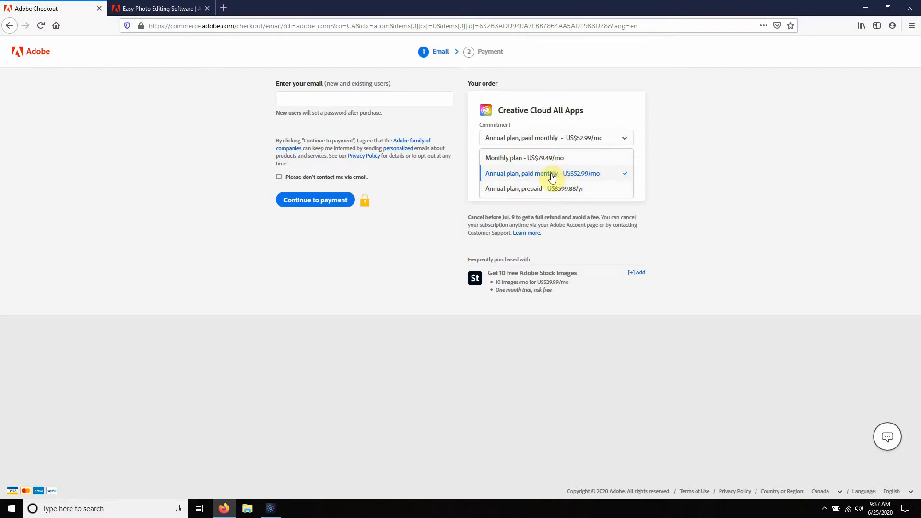
Step: Compare the prices of Photoshop Elements 2020 and the Premiere Elements bundle on the Elements product page
left_click(163, 9)
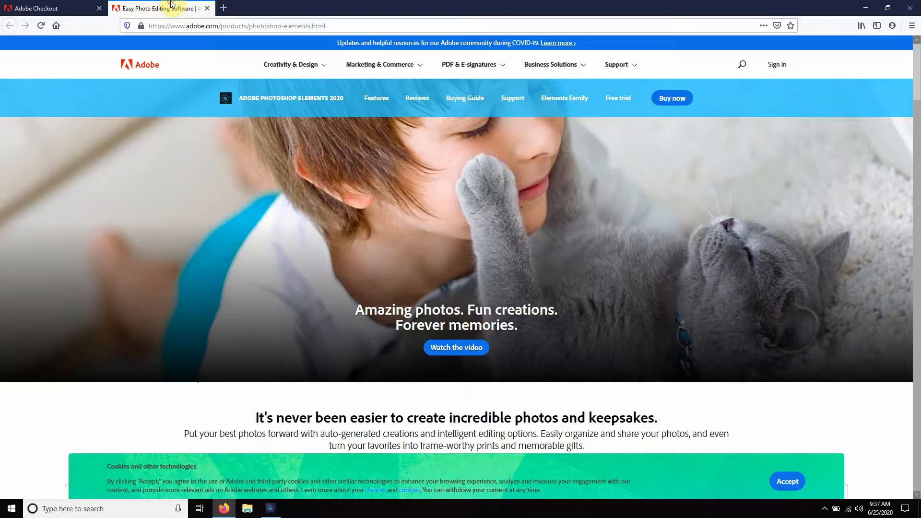
scroll(616, 231, "down", 7)
scroll(629, 217, "down", 7)
scroll(629, 218, "up", 6)
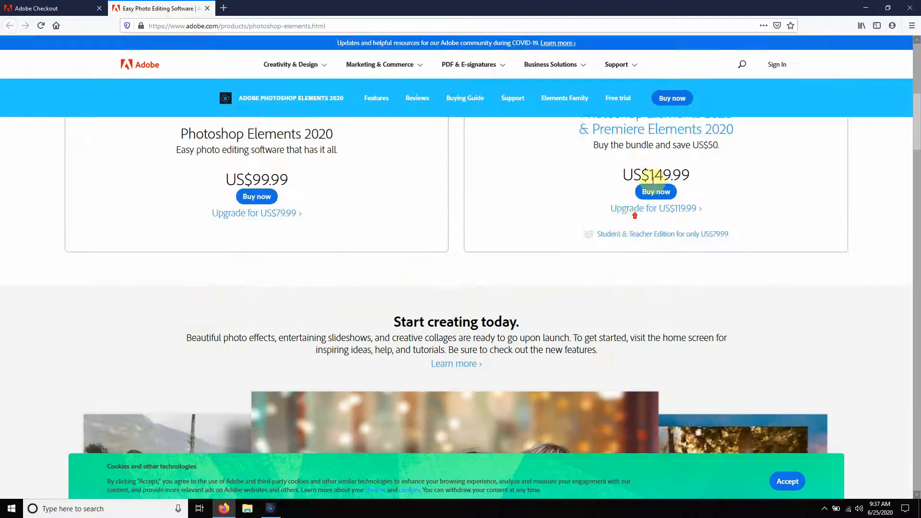
Step: Switch to Photoshop Elements, select Layer 3 of the open half-figure drawing, and minimize the window
left_click(866, 7)
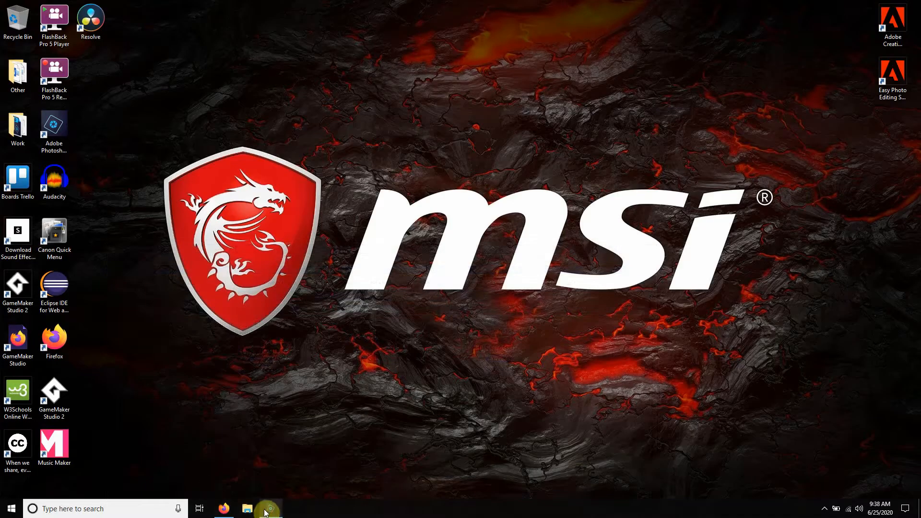
left_click(269, 508)
left_click(869, 78)
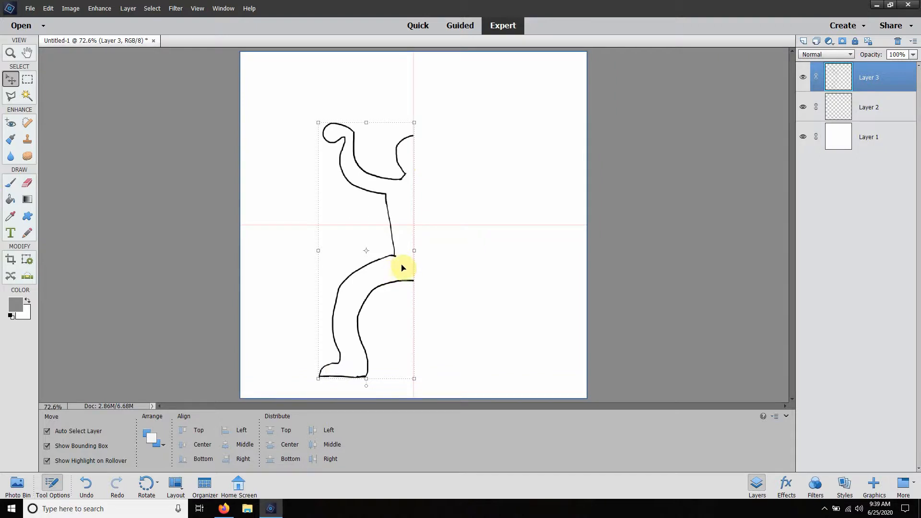
left_click(877, 4)
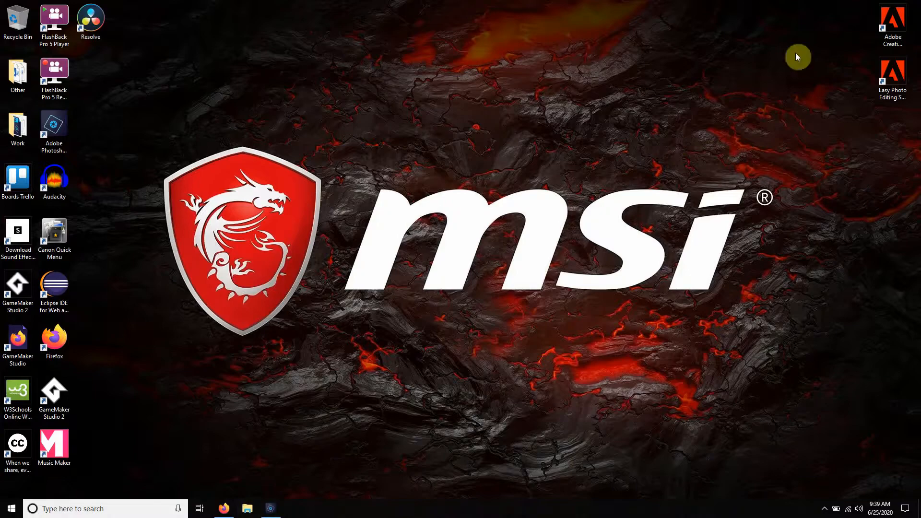
Step: Switch back to Firefox and highlight the Photoshop Elements 2020 product name on the pricing page
left_click(224, 508)
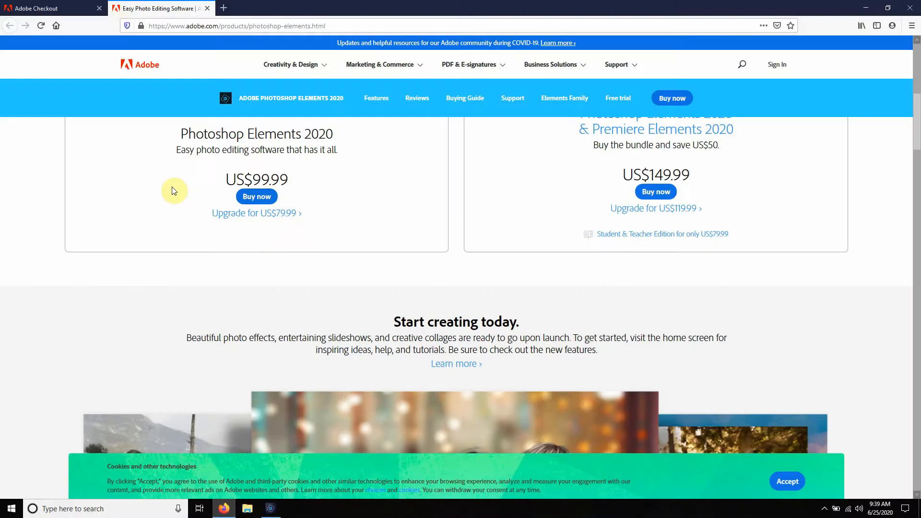
scroll(176, 190, "up", 3)
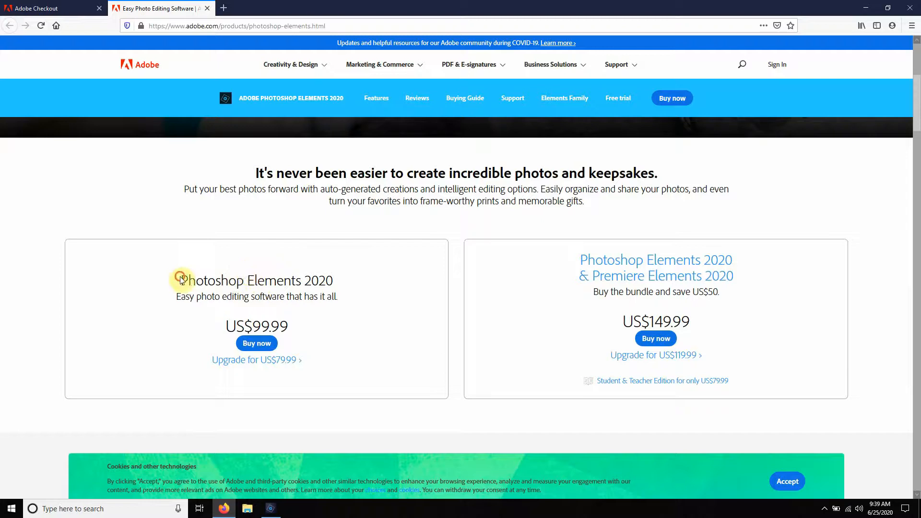
left_click_drag(181, 280, 339, 280)
Step: Go back from the Adobe checkout to the Creative Cloud page and look through its plans and questions section
left_click(71, 6)
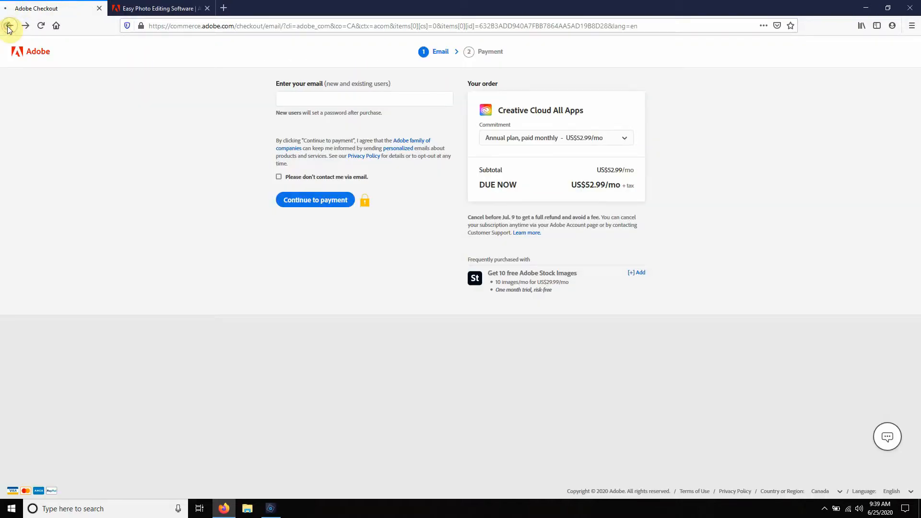
left_click(8, 27)
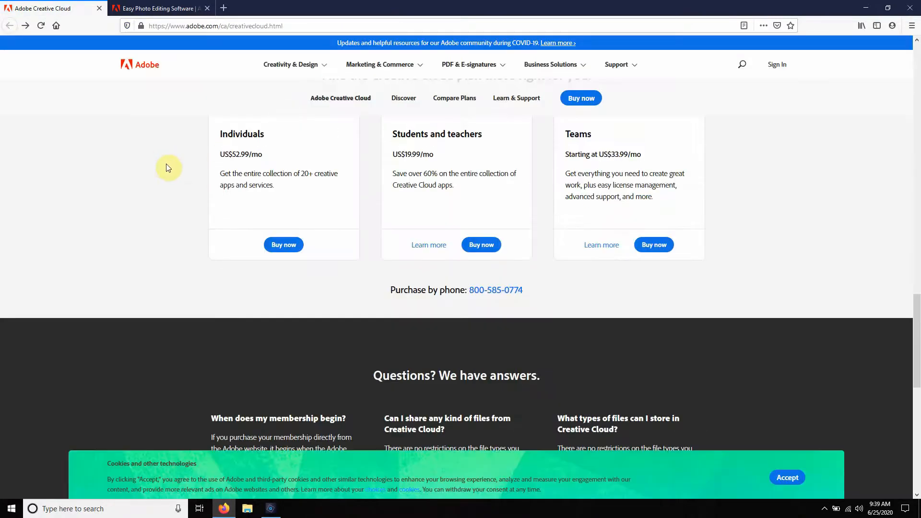
scroll(175, 184, "up", 3)
scroll(186, 176, "down", 7)
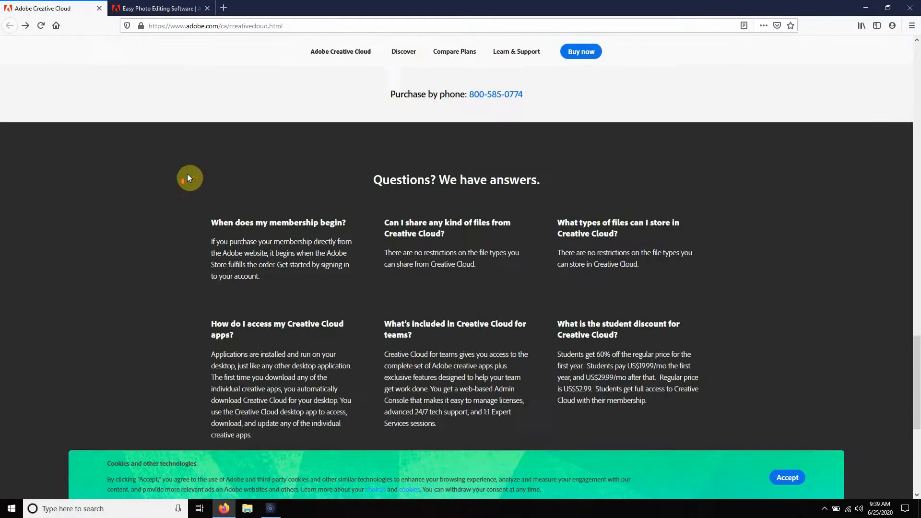
scroll(186, 174, "up", 20)
scroll(185, 174, "up", 4)
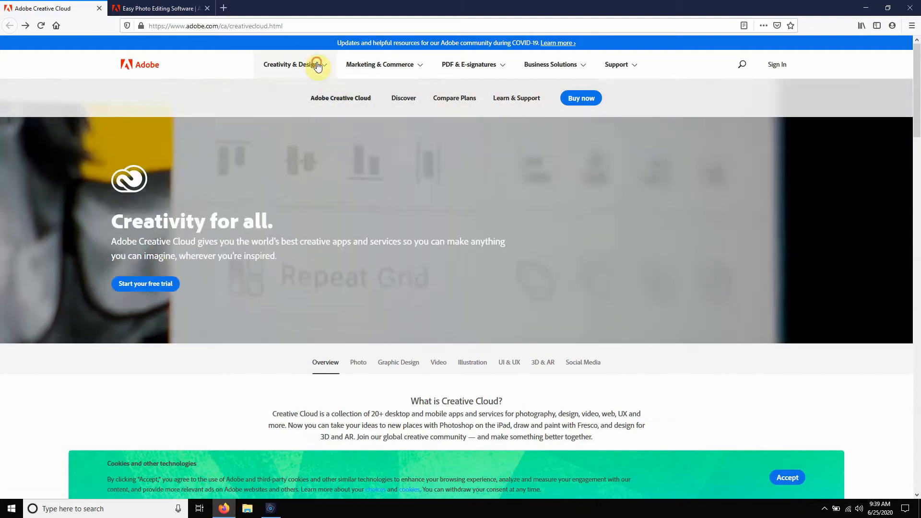
Step: Open the Photoshop product page from the featured Creativity & Design products and look through its features
left_click(317, 66)
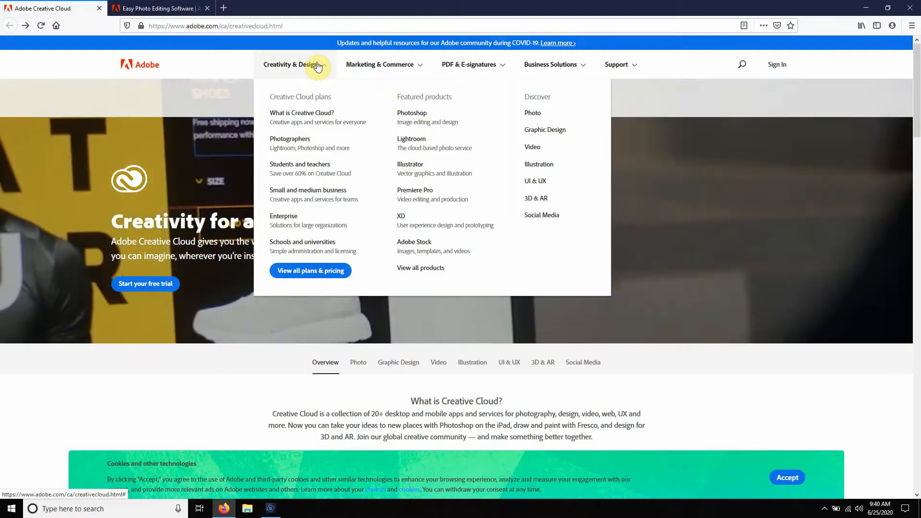
left_click(416, 121)
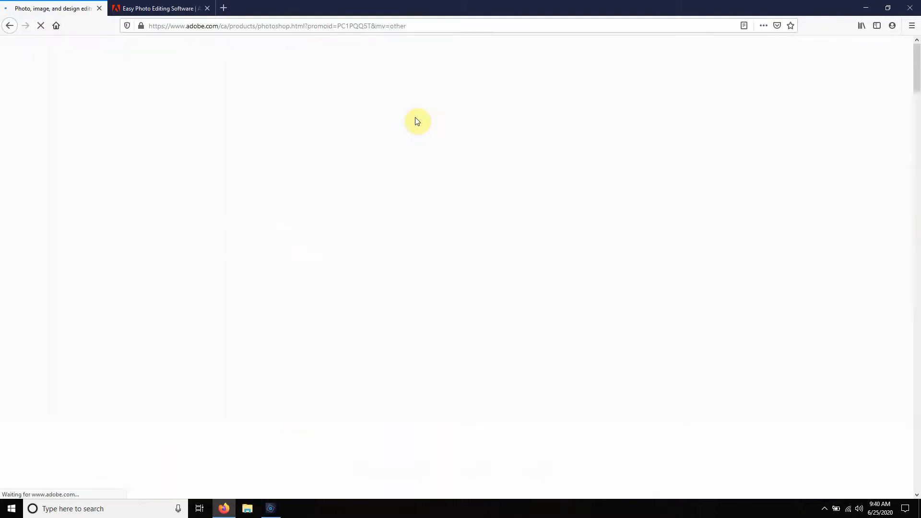
scroll(499, 141, "down", 10)
scroll(494, 144, "down", 20)
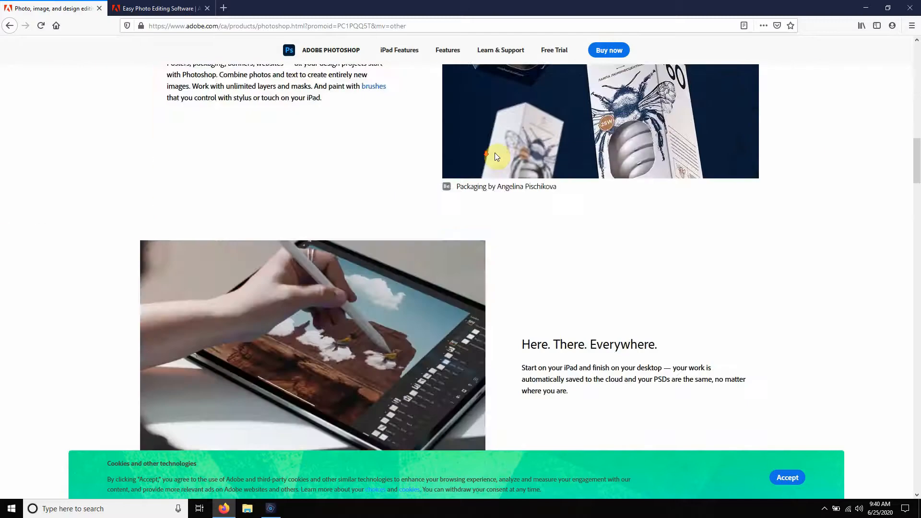
scroll(497, 154, "down", 20)
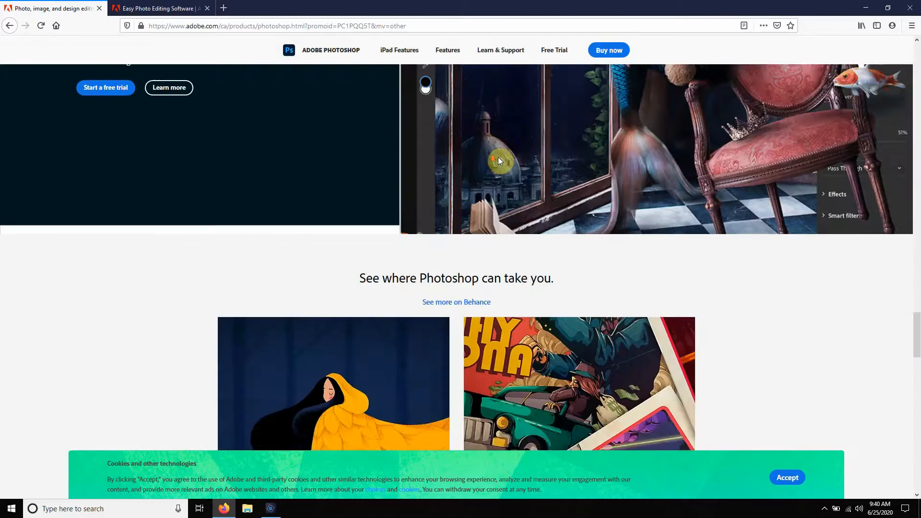
scroll(528, 139, "up", 1)
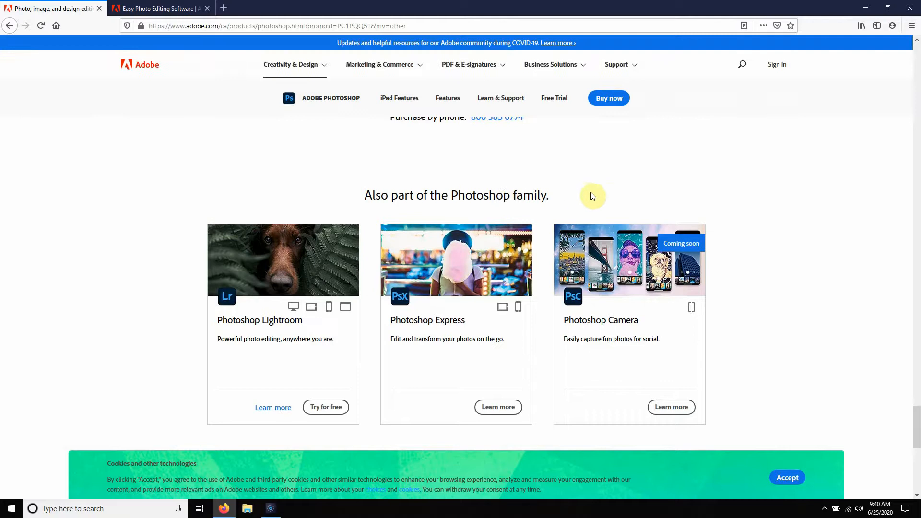
Step: Examine the Lightroom, Photoshop Express and Photoshop Camera apps in the Photoshop family section
scroll(660, 199, "down", 1)
scroll(658, 197, "down", 7)
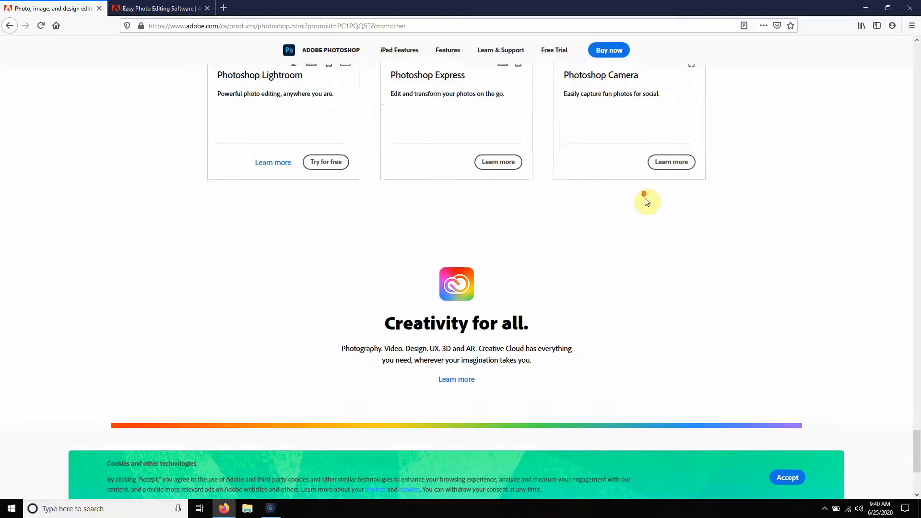
scroll(624, 209, "up", 3)
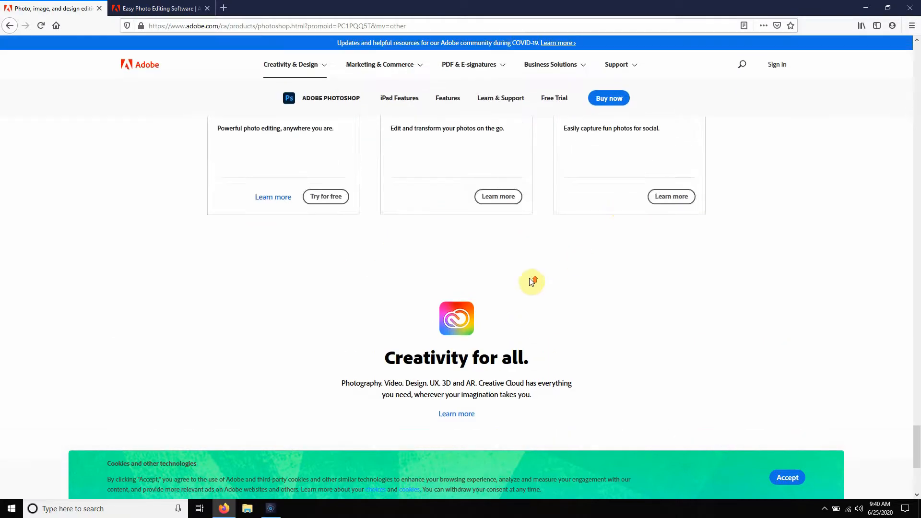
scroll(532, 280, "up", 5)
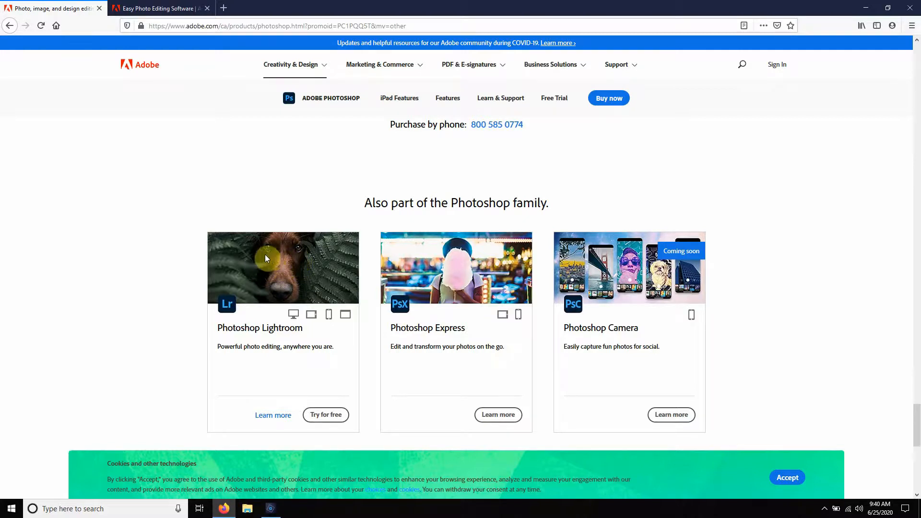
scroll(267, 259, "down", 3)
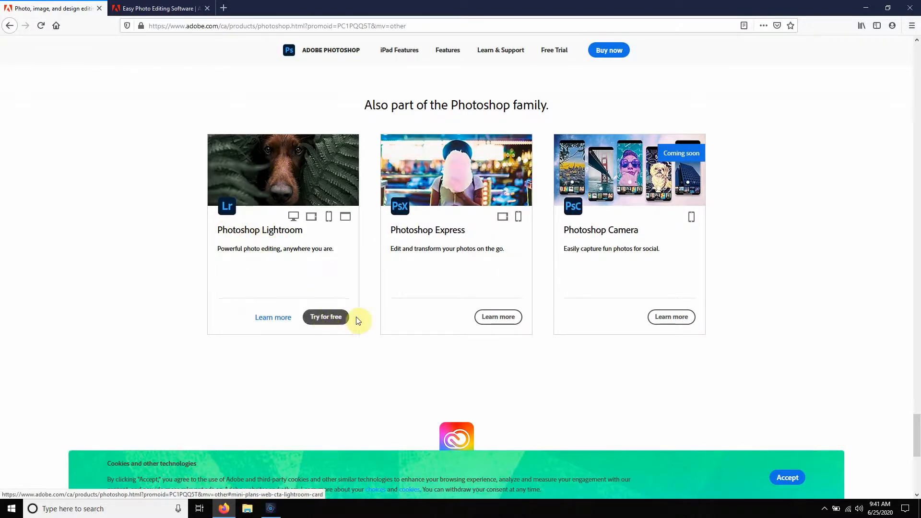
scroll(436, 268, "up", 5)
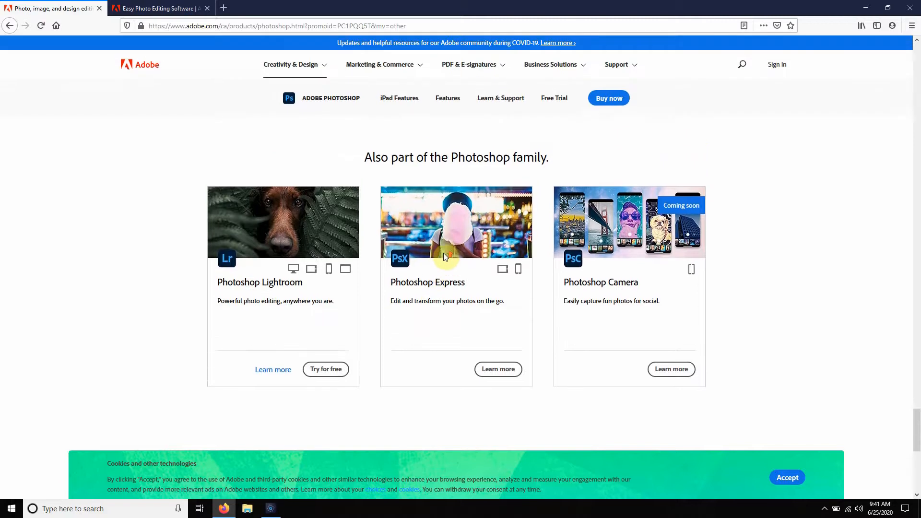
Step: Start the Photoshop purchase and highlight the monthly price in the Adobe Stock add-on offer
scroll(451, 258, "up", 10)
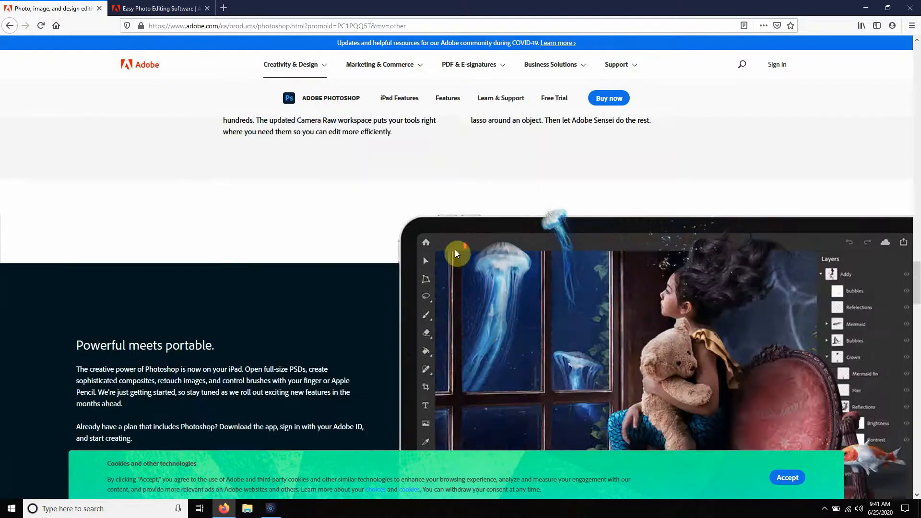
scroll(457, 251, "up", 5)
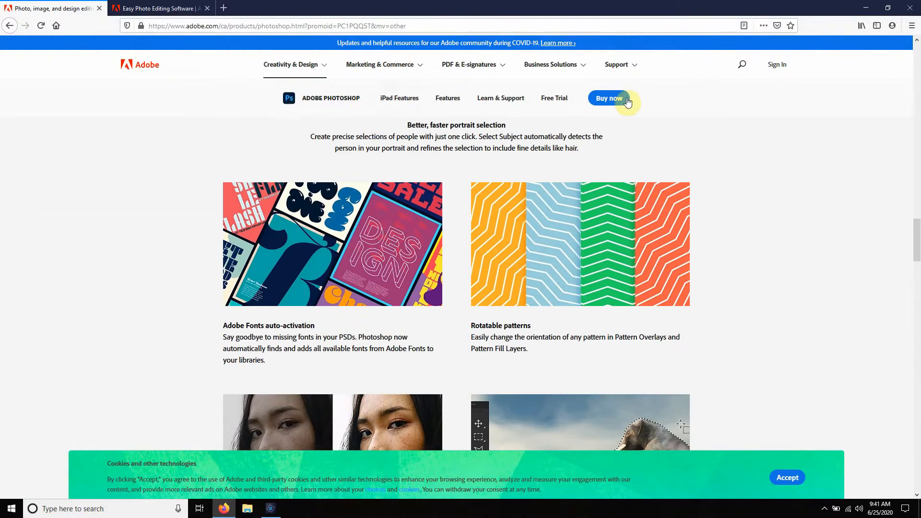
left_click(607, 99)
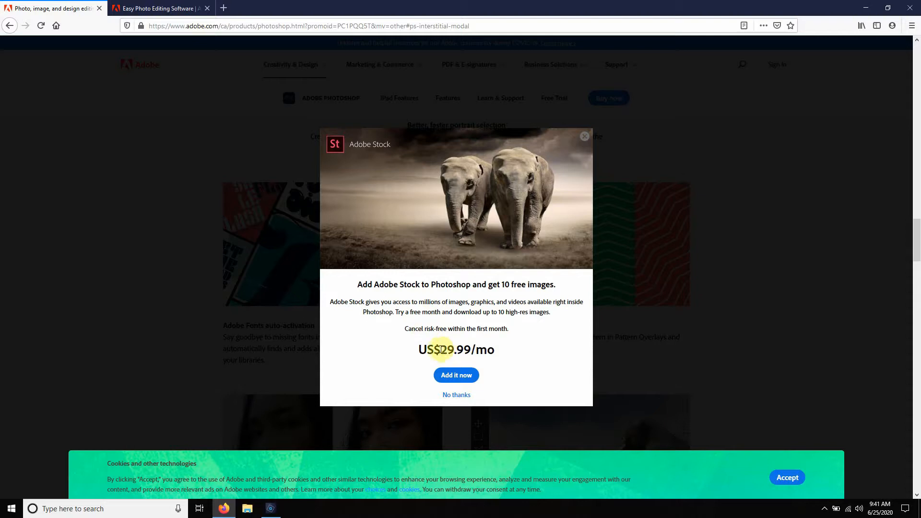
left_click_drag(442, 350, 483, 351)
left_click(426, 350)
left_click_drag(441, 349, 480, 349)
left_click(490, 355)
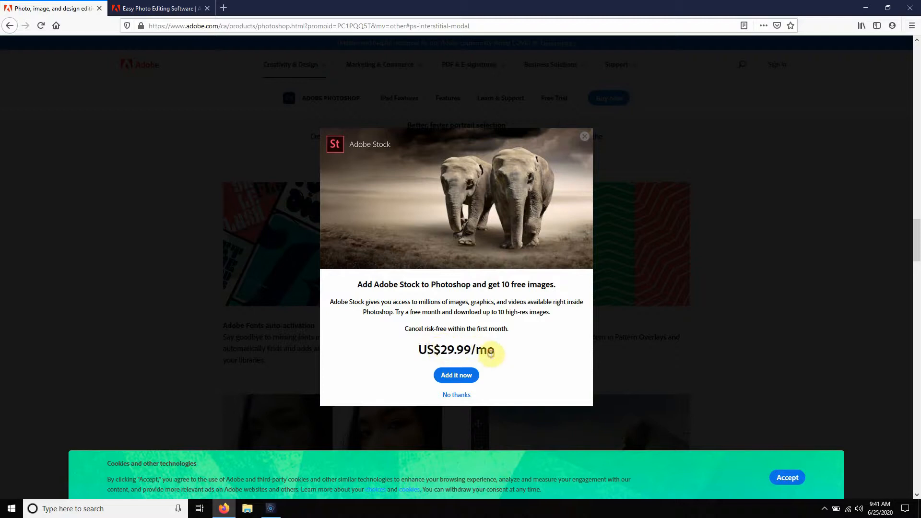
Step: Dismiss the Adobe Stock offer and return to the Creative Cloud overview page
left_click(65, 140)
scroll(144, 182, "down", 15)
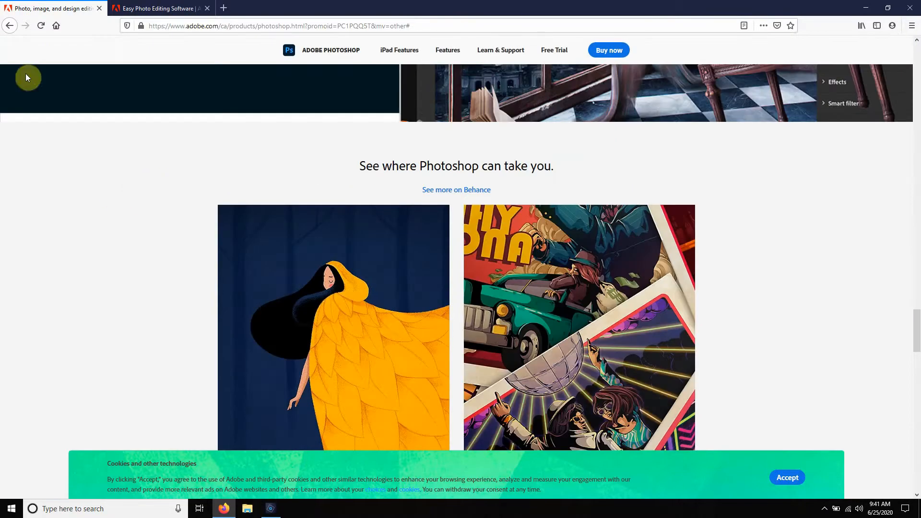
left_click(10, 26)
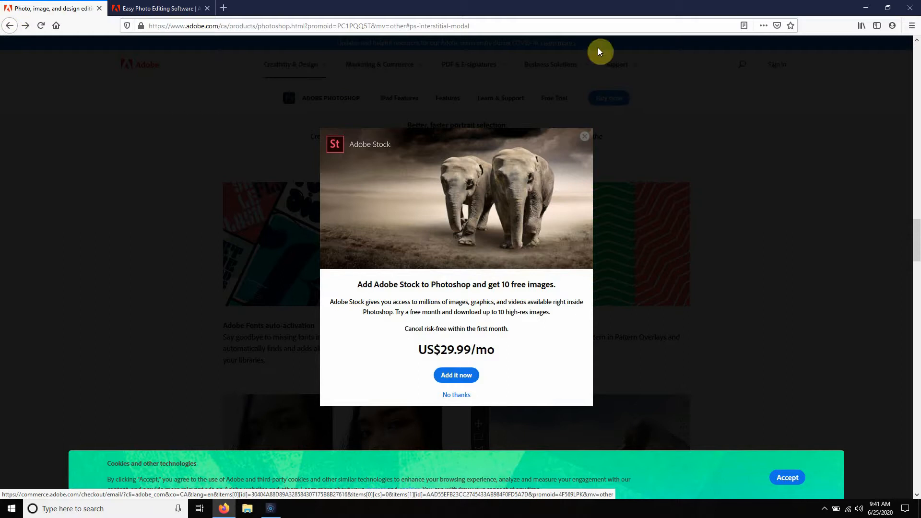
left_click(585, 137)
left_click(6, 31)
left_click(5, 30)
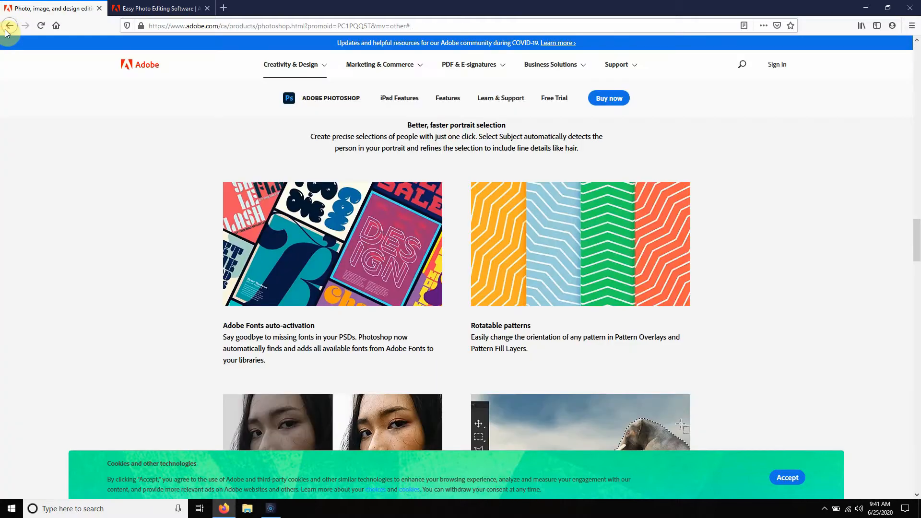
left_click(6, 28)
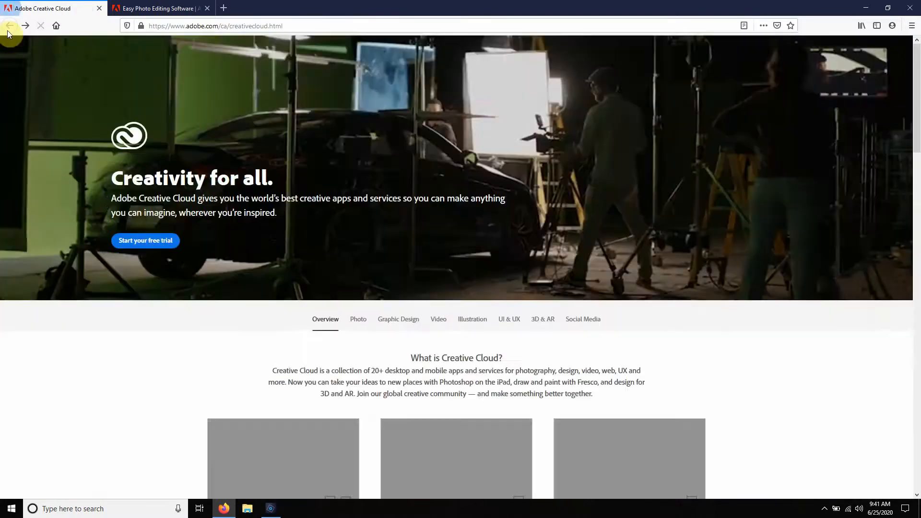
Step: Check the Creative Cloud plans for individuals, students and teams, and switch to Photoshop Elements
scroll(518, 183, "down", 18)
scroll(469, 204, "up", 11)
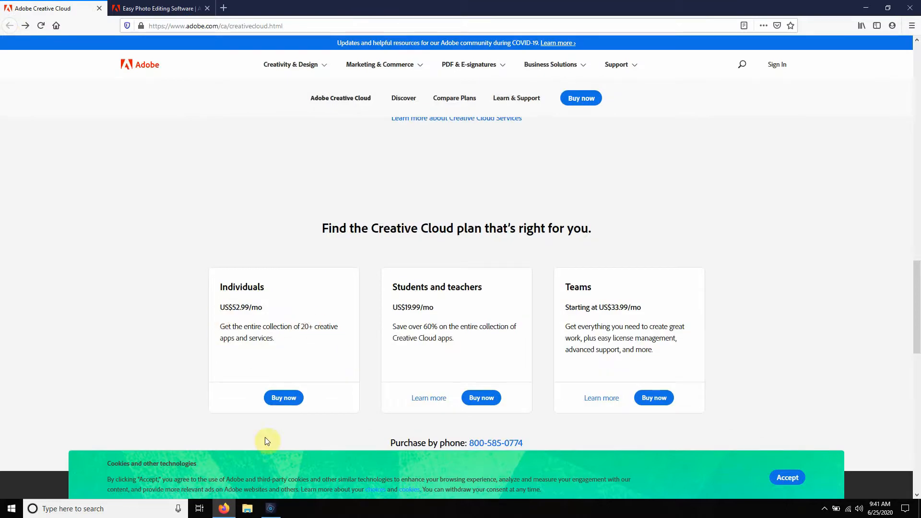
left_click(271, 508)
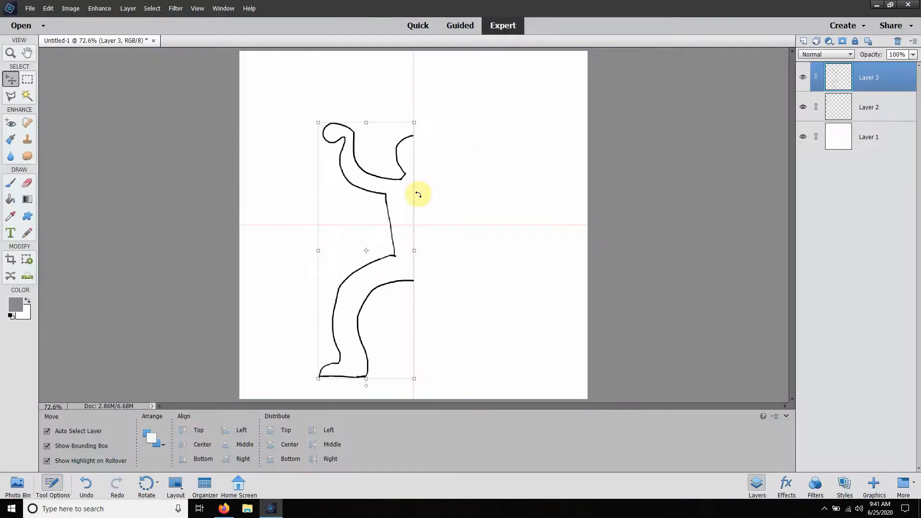
Step: Review the individual, student and team Creative Cloud plan prices in the browser, and return to Photoshop Elements
left_click(224, 509)
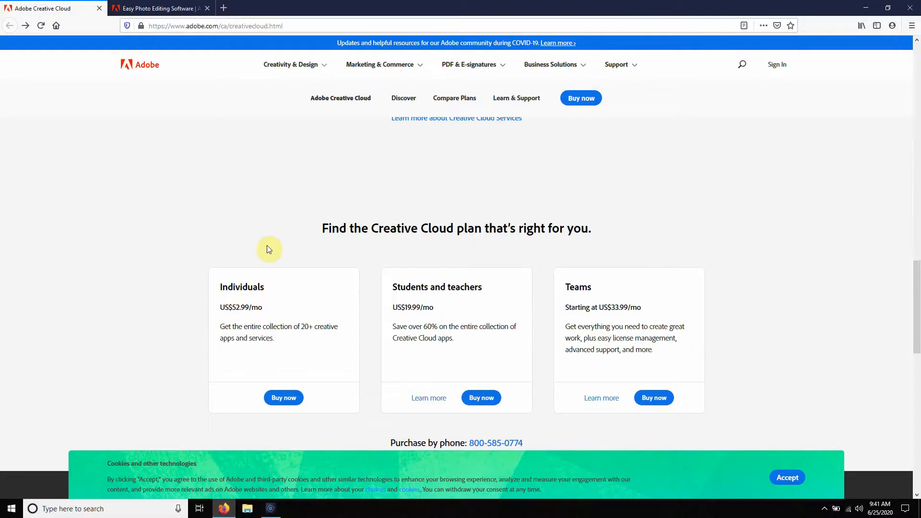
scroll(274, 225, "up", 5)
scroll(264, 232, "down", 4)
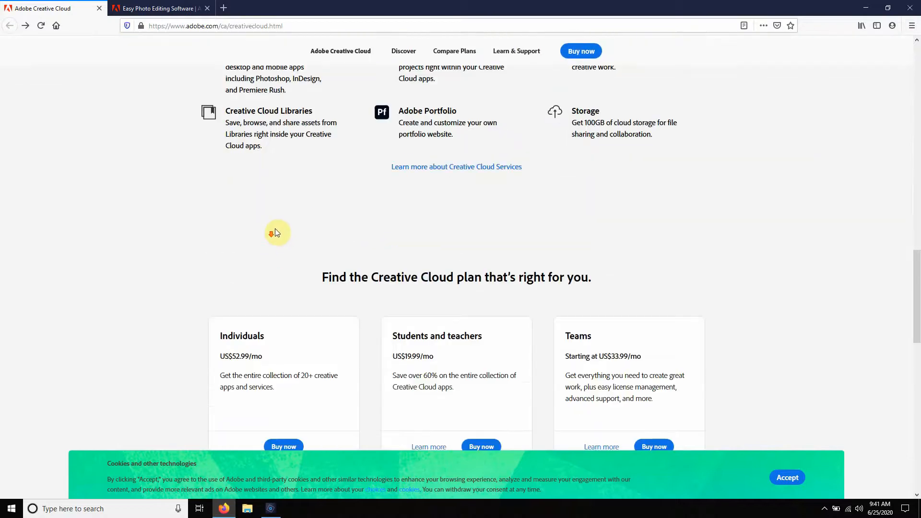
scroll(305, 283, "down", 4)
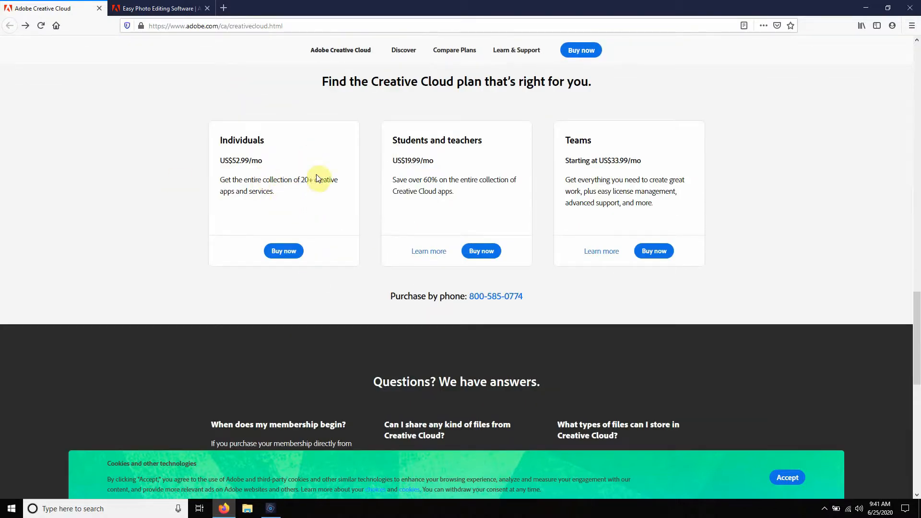
scroll(278, 192, "up", 2)
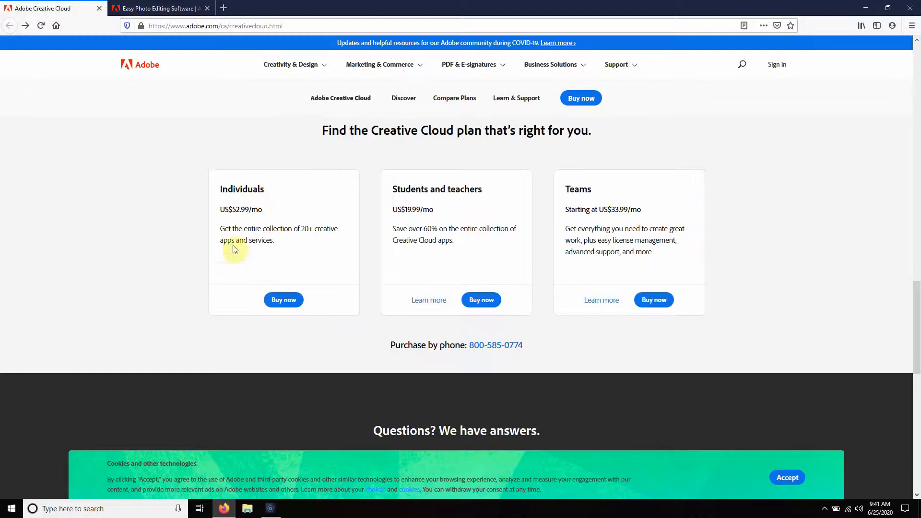
left_click(270, 508)
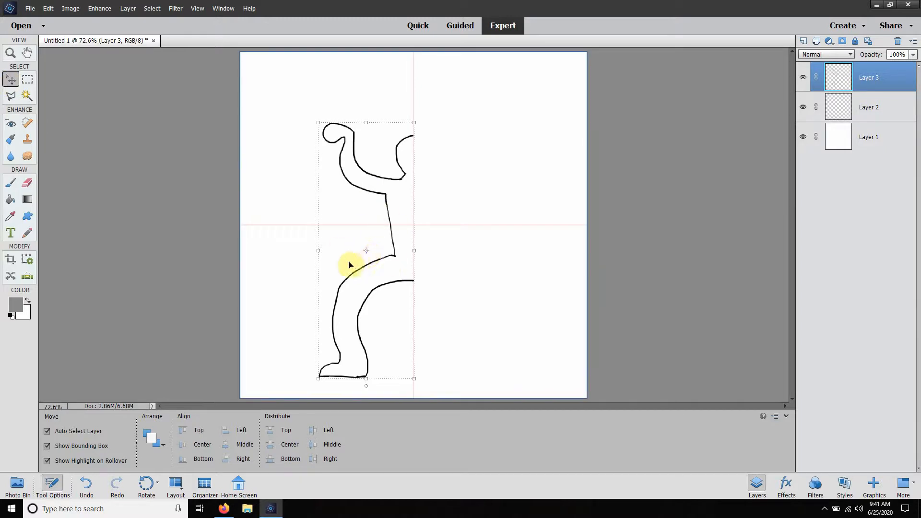
Step: Undo the accidental shift of the half-figure drawing and duplicate Layer 3 within the same document
mouse_move(367, 250)
left_mouse_down()
mouse_move(378, 243)
mouse_move(354, 240)
left_mouse_up()
key("ctrl+z")
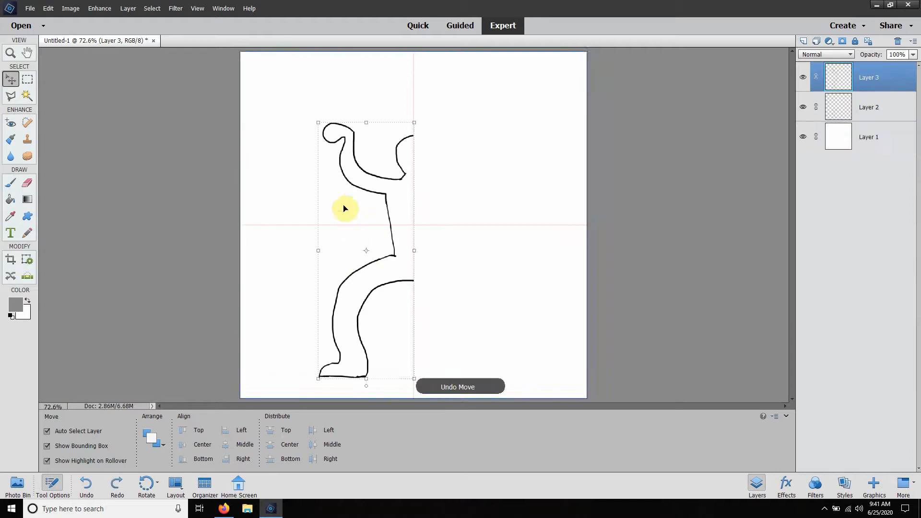
left_click(160, 137)
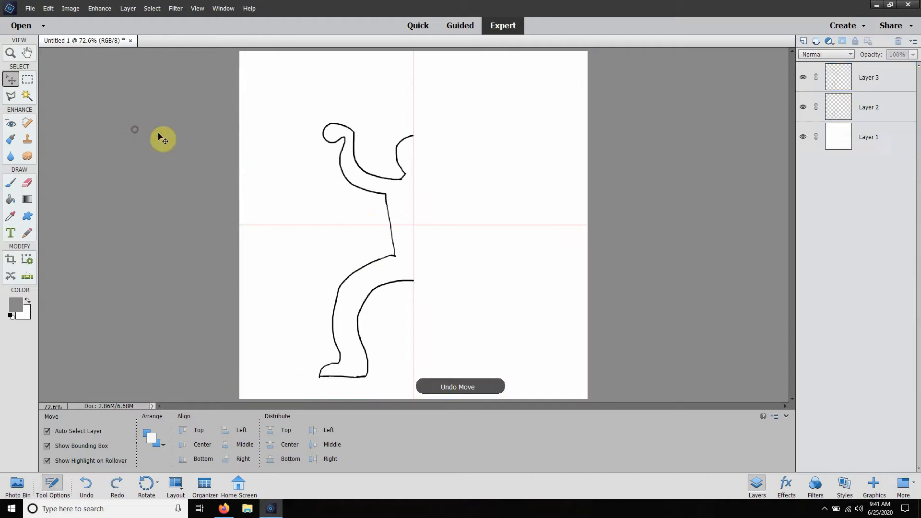
left_click(869, 77)
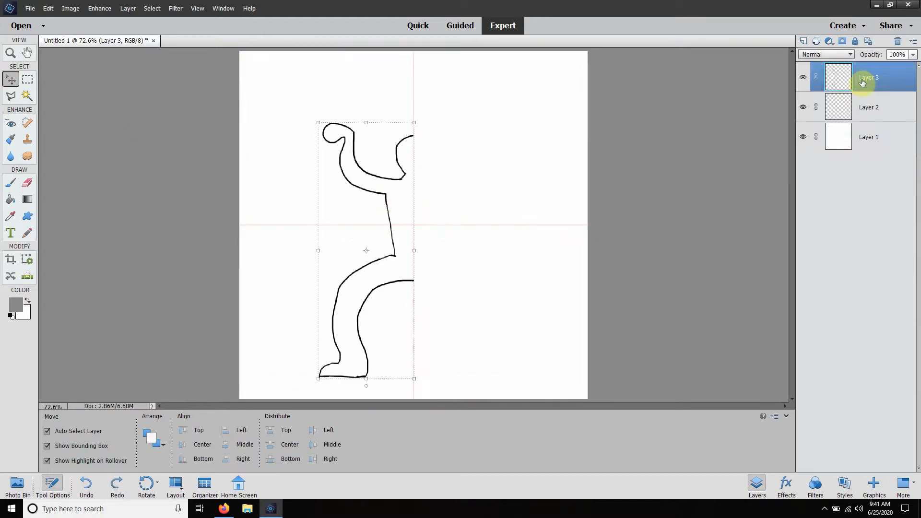
right_click(863, 82)
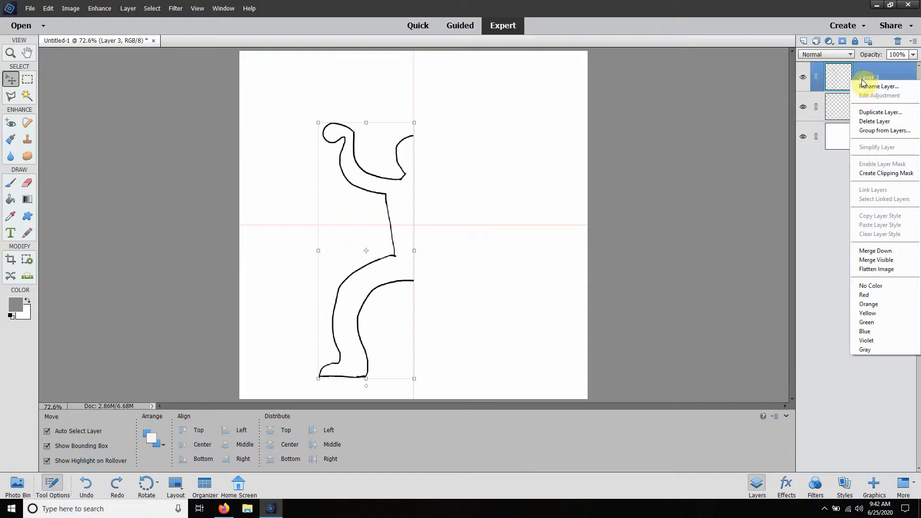
left_click(874, 113)
left_click(539, 157)
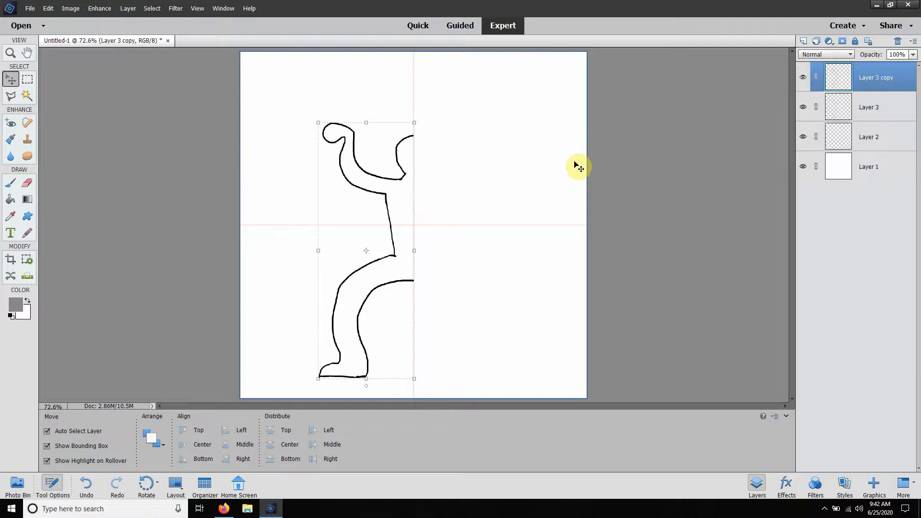
key("ctrl+t")
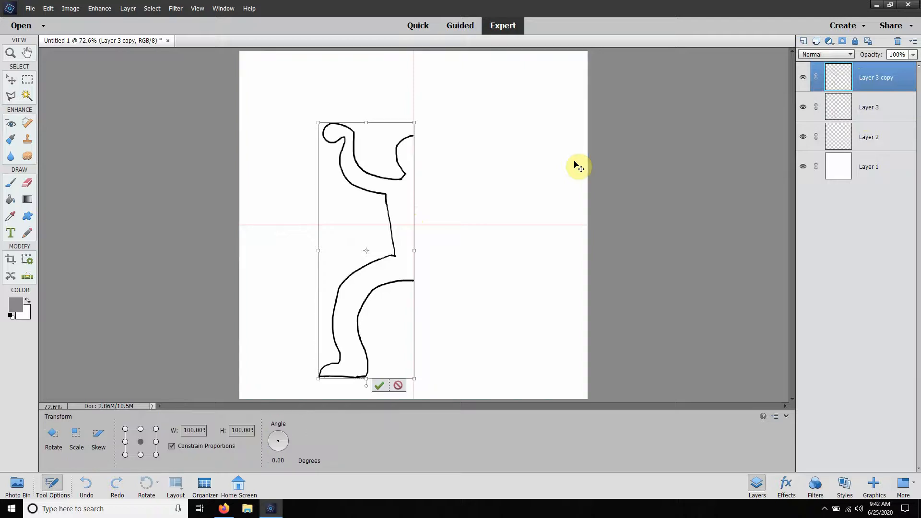
left_click(184, 431)
type("-")
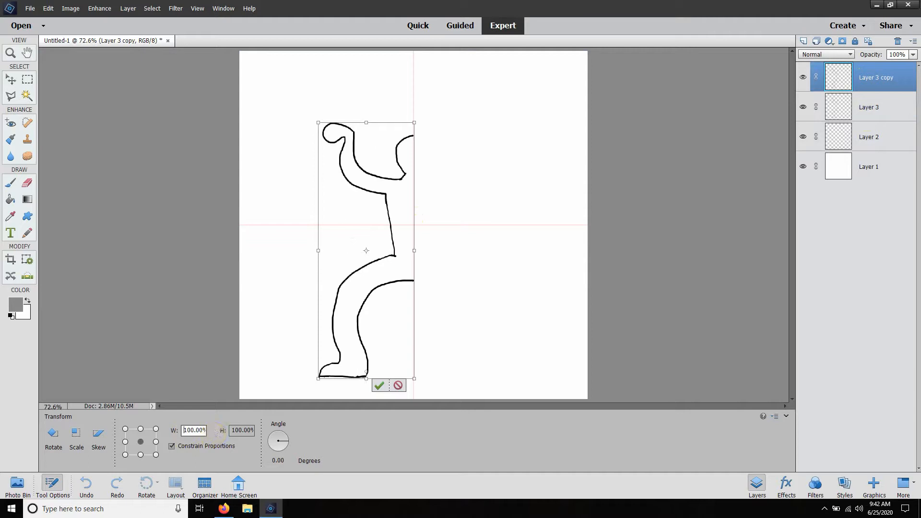
key("Return")
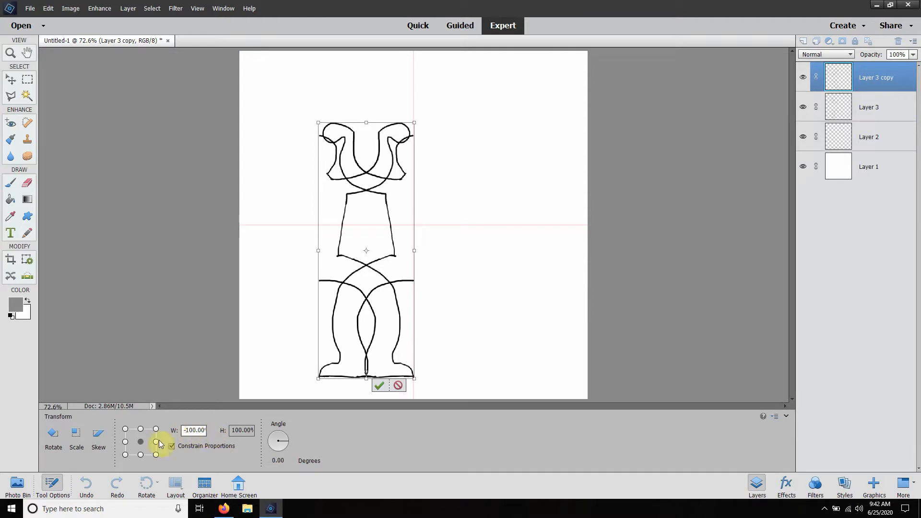
left_click(125, 441)
left_click(195, 430)
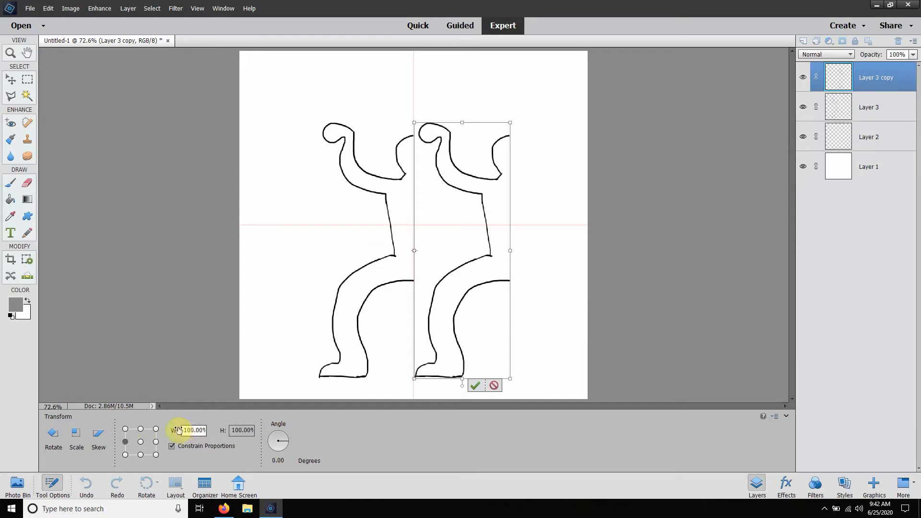
left_click(183, 430)
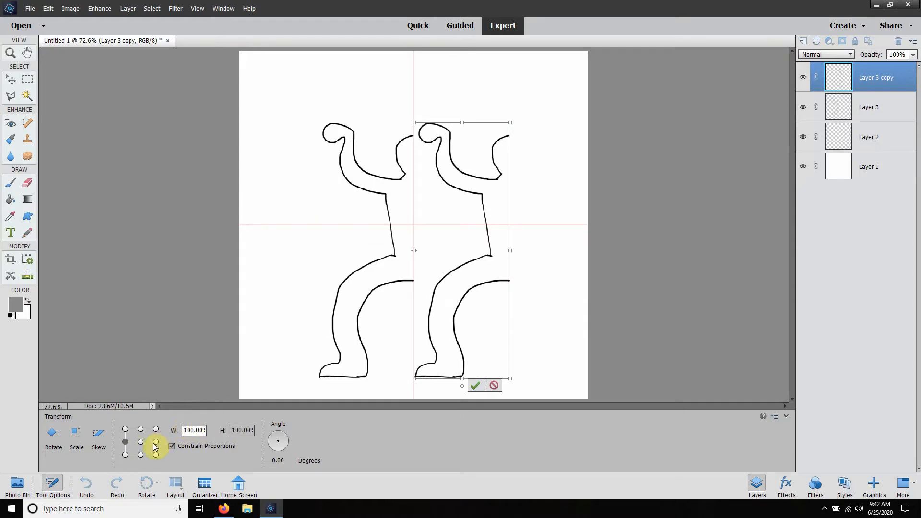
left_click(494, 386)
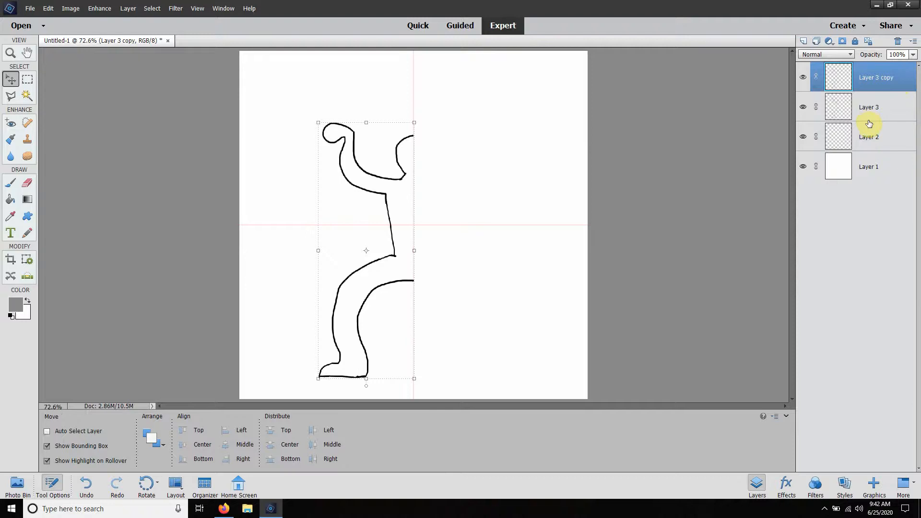
Step: Mirror Layer 3 copy about its middle-right reference point with a horizontal scale of -100% and deselect it
key("ctrl+t")
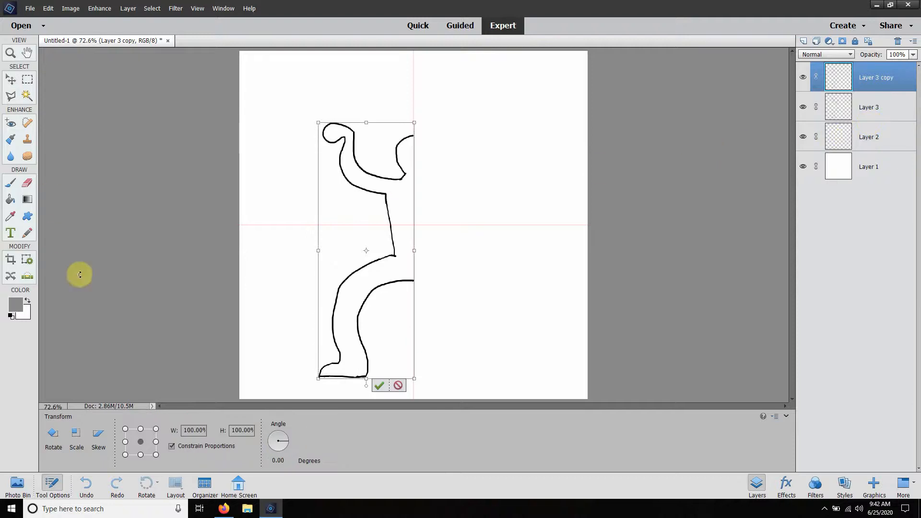
left_click(156, 441)
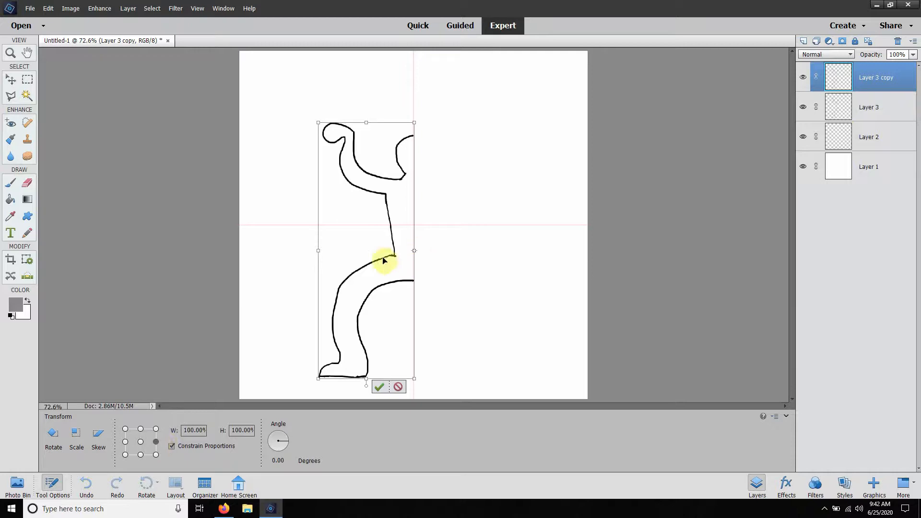
left_click(185, 430)
type("-")
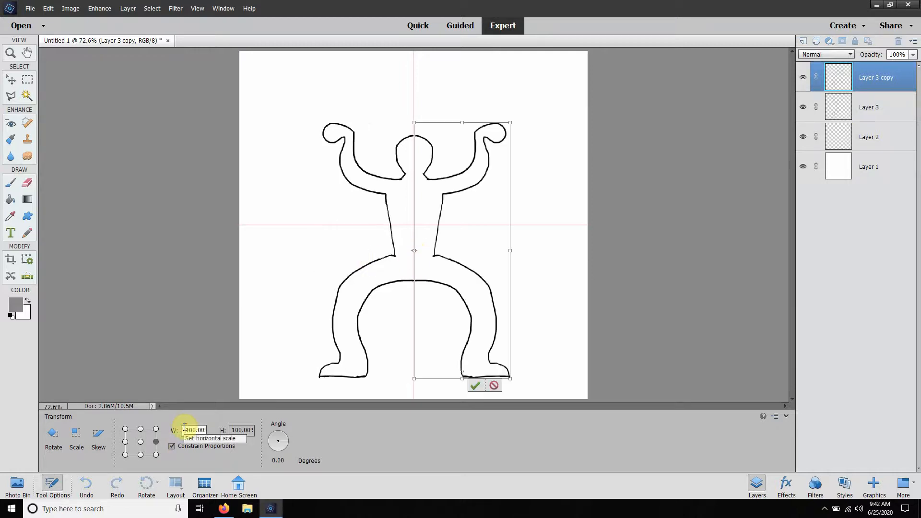
left_click(476, 386)
left_click(646, 220)
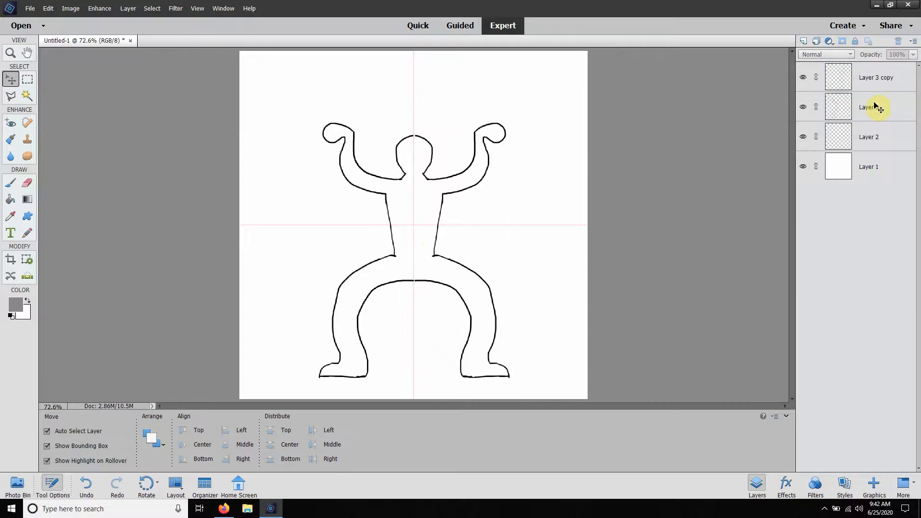
Step: Duplicate Layer 3 and Layer 3 copy together within the Untitled-1 document
left_click(898, 78)
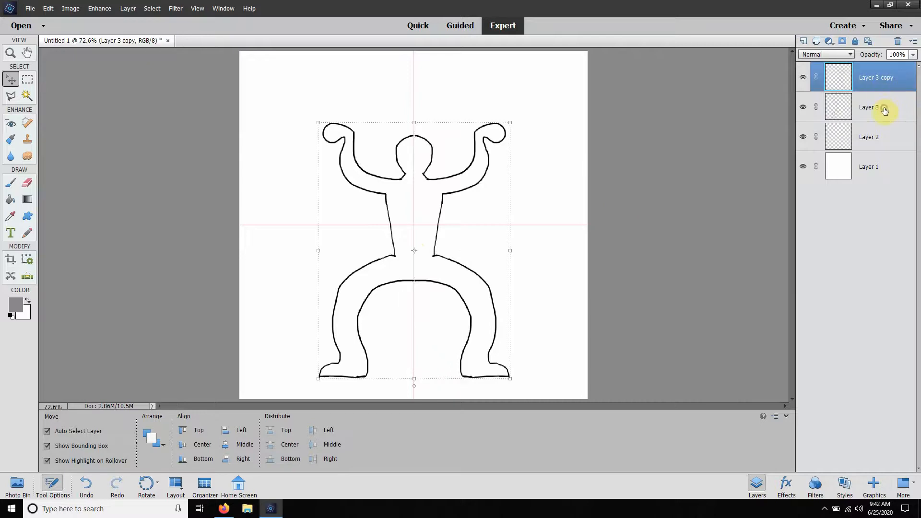
left_click(885, 110, "shift")
right_click(885, 110)
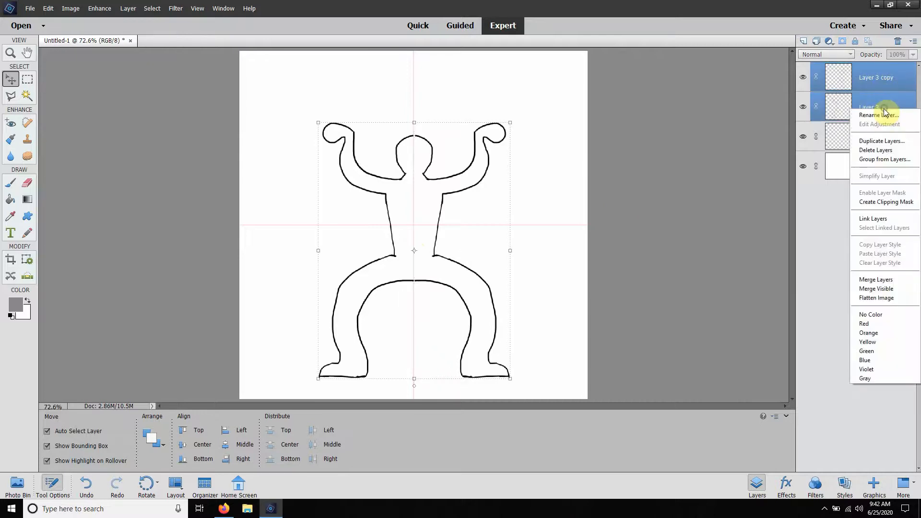
left_click(886, 141)
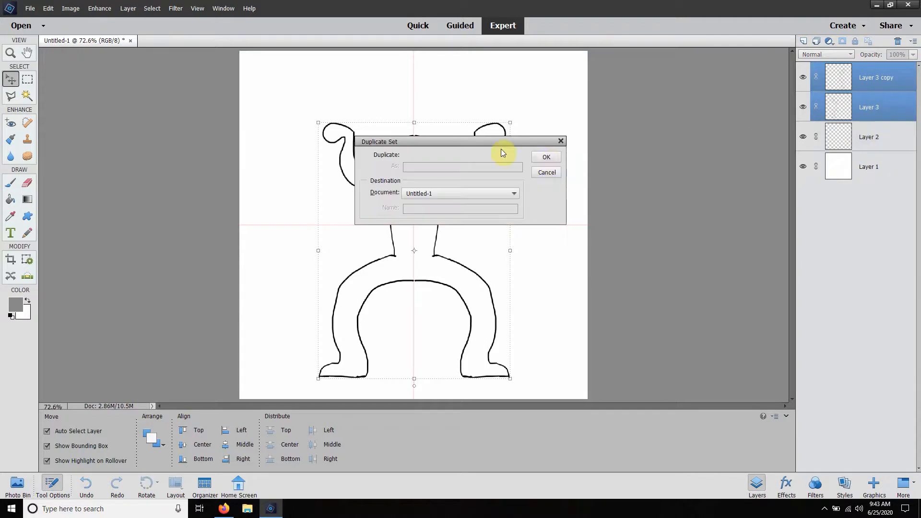
left_click(546, 155)
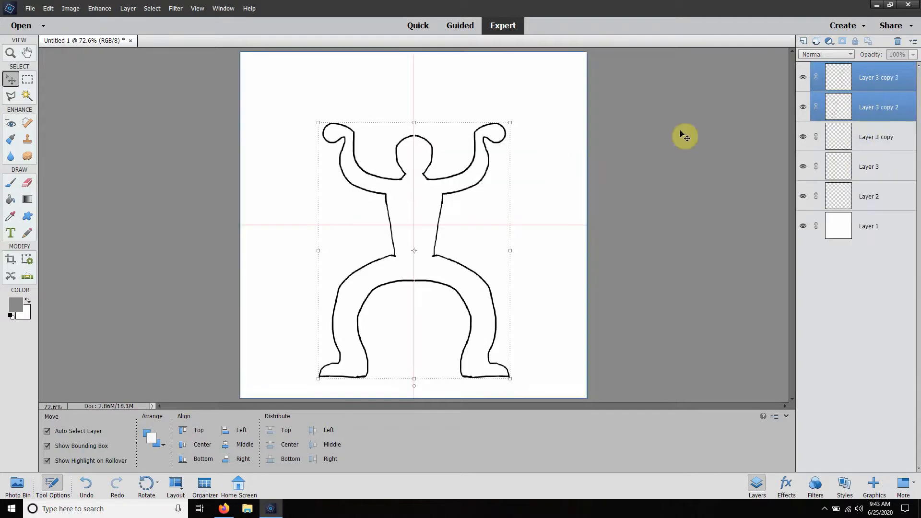
Step: Merge the two duplicated half-figure layers into one layer and deselect it
right_click(874, 111)
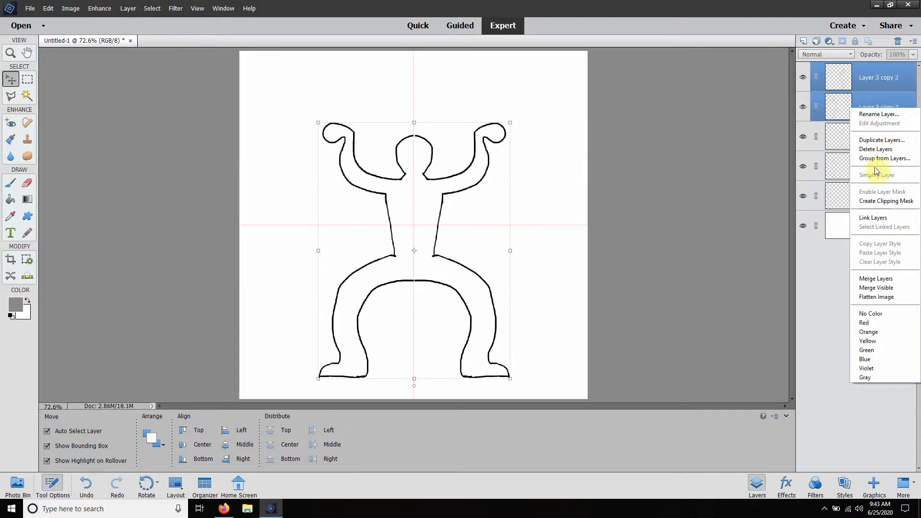
left_click(881, 278)
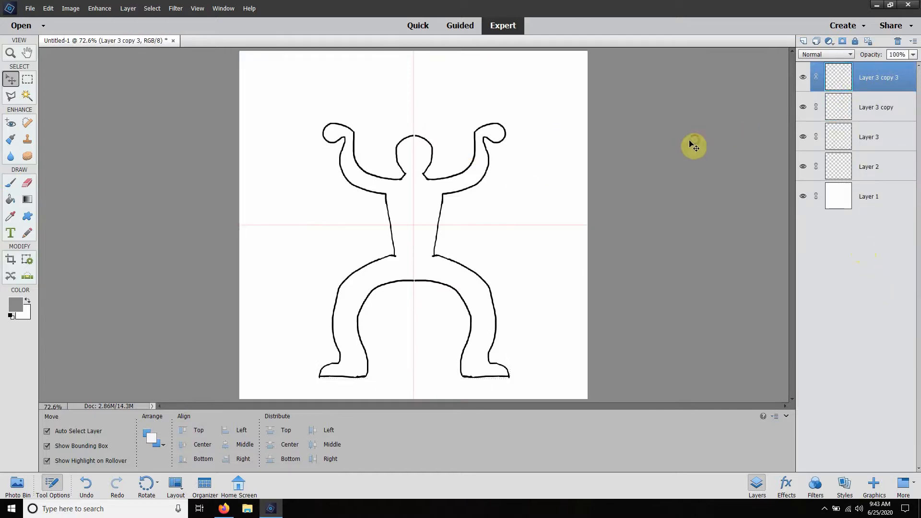
left_click(694, 145)
Step: Hide Layer 3 copy and Layer 3, checking the merged figure and the Layer 2 guide lines by toggling their visibility
left_click(804, 107)
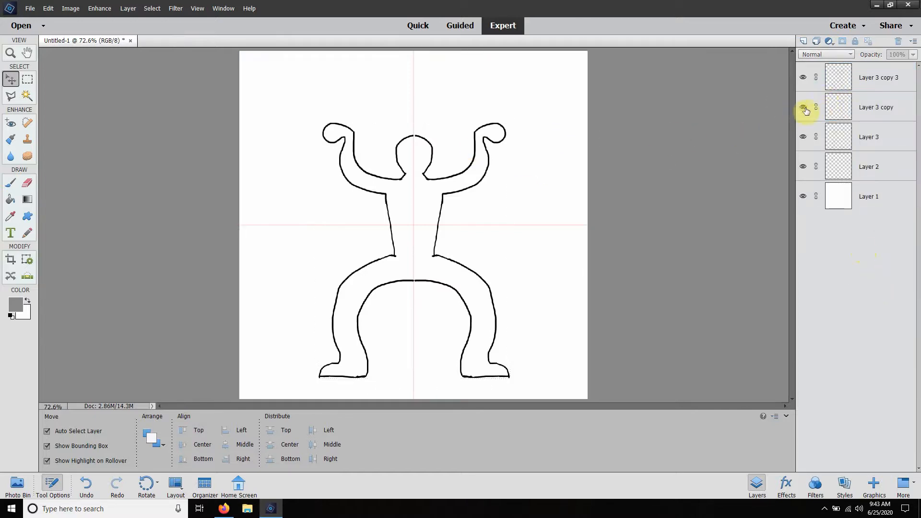
left_click(804, 138)
left_click(803, 79)
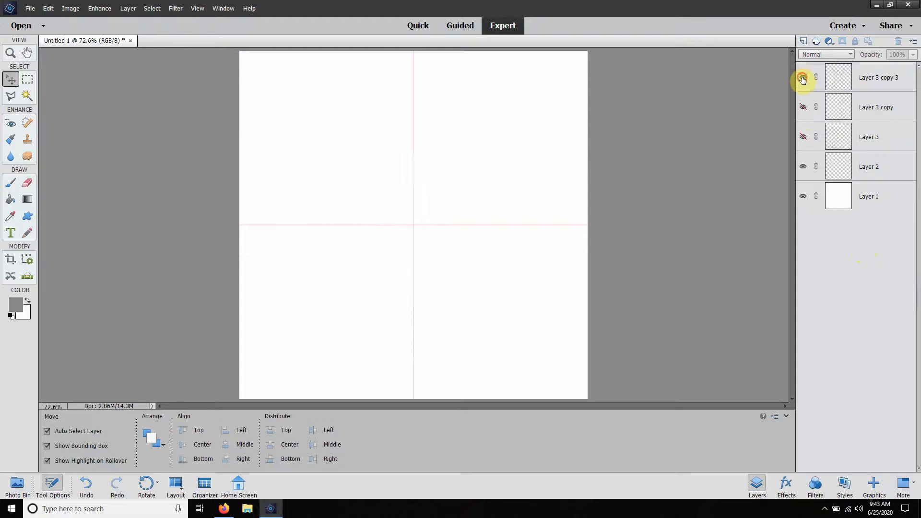
left_click(802, 78)
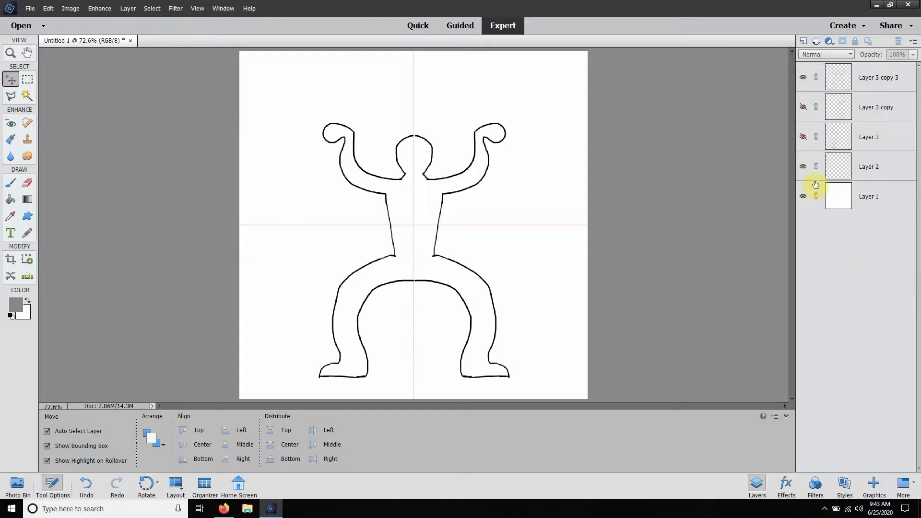
left_click(804, 168)
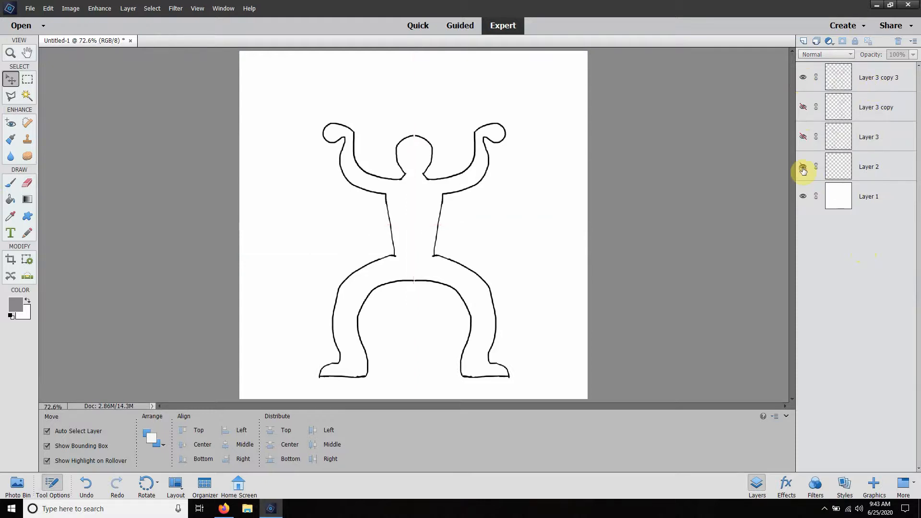
left_click(803, 168)
Step: Select the guide-line layer, Layer 2, and set the foreground color to pure red, ff0000
left_click(882, 173)
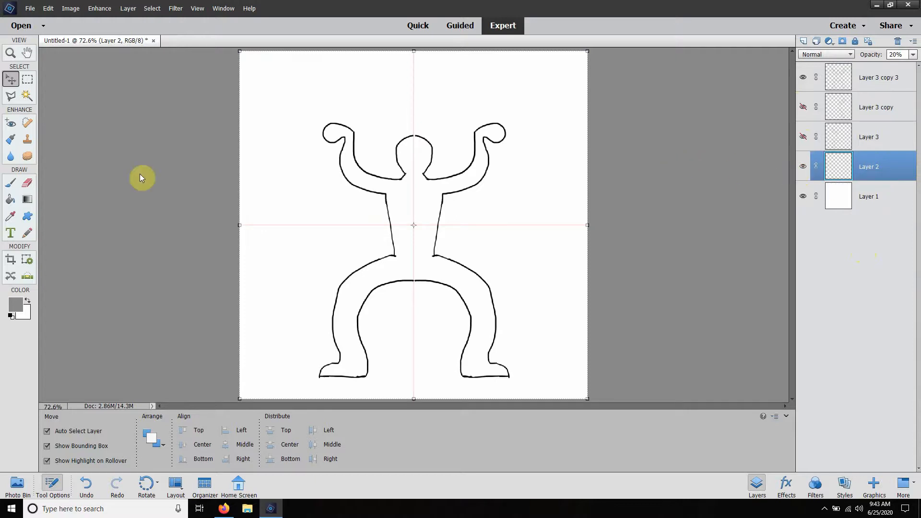
left_click(16, 309)
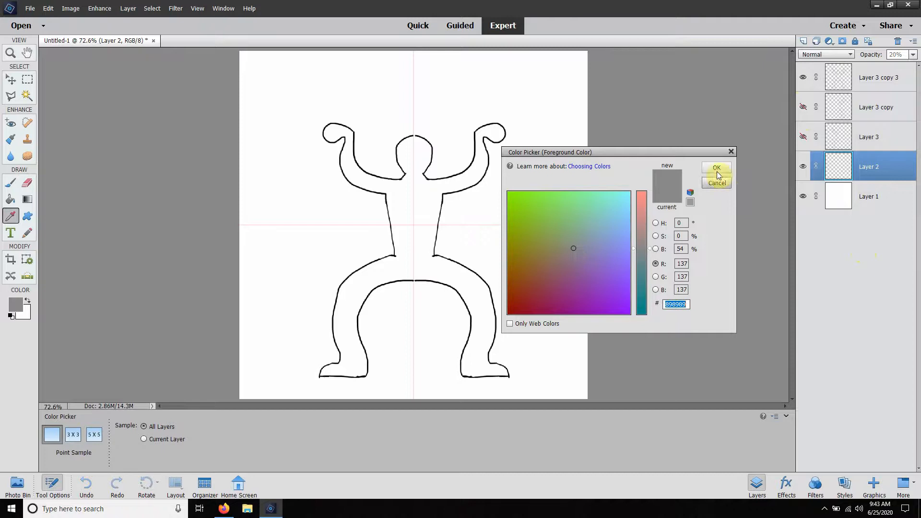
left_click(731, 152)
left_click(14, 308)
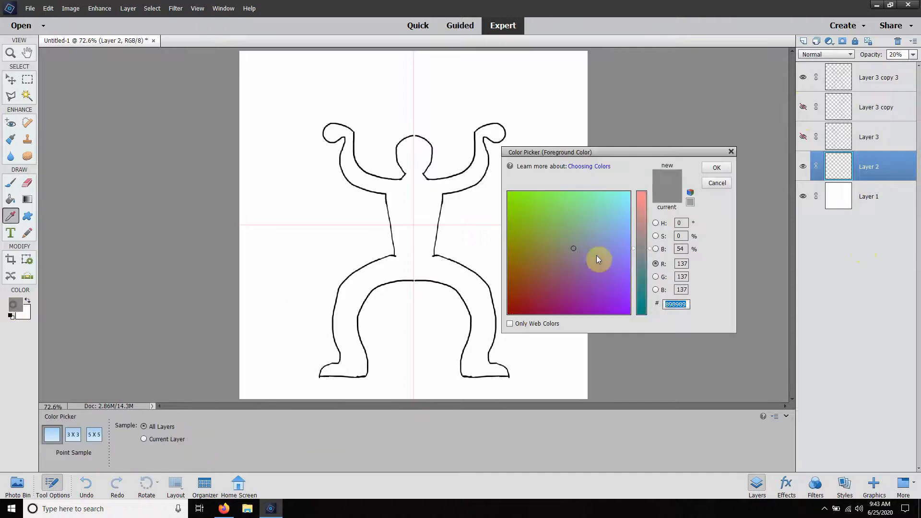
left_click_drag(559, 234, 107, 469)
left_click(642, 222)
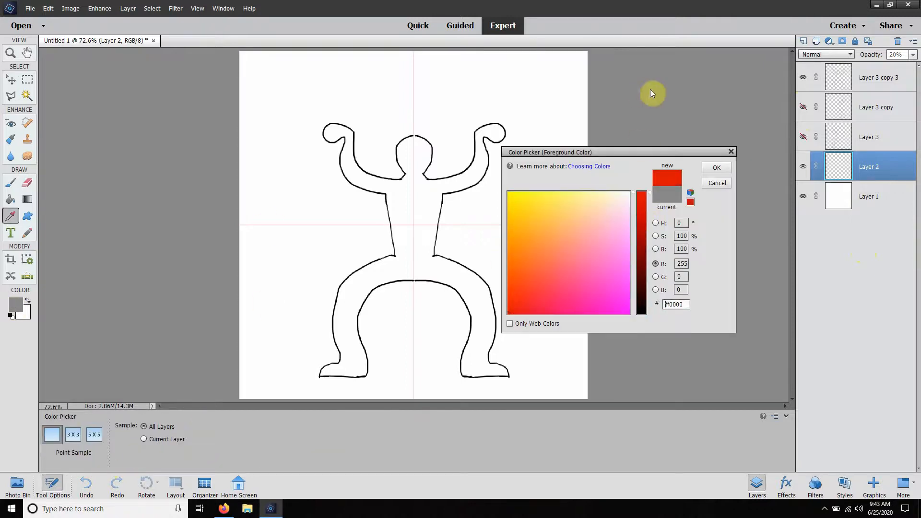
left_click(717, 168)
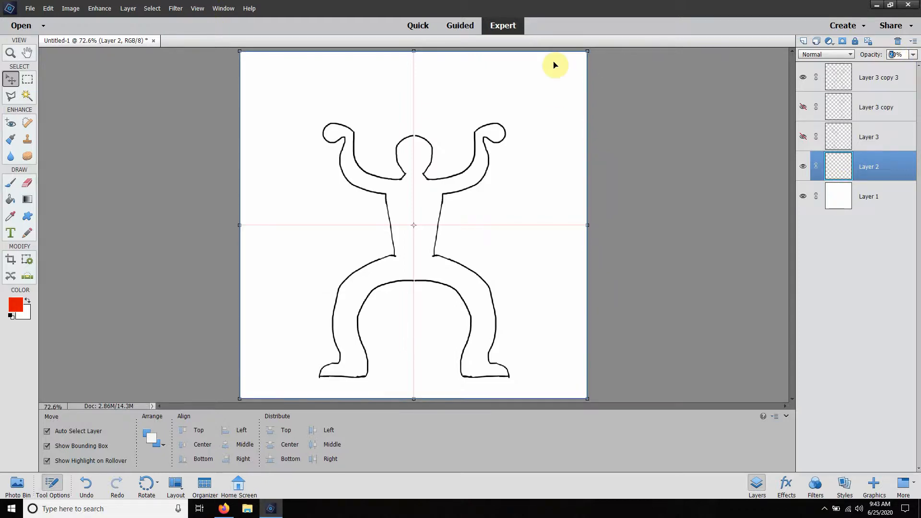
Step: Raise the guide-line layer's opacity to 100% for comparison and return it to 20%
key("0")
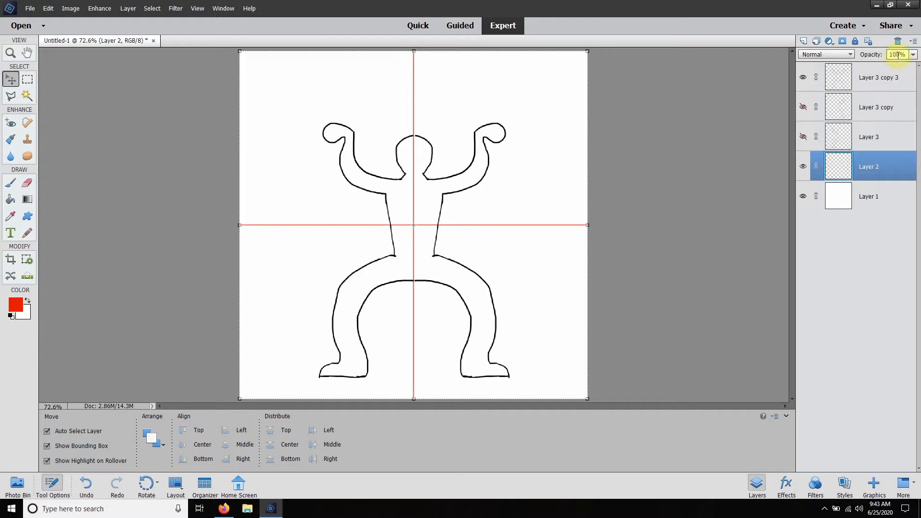
left_click_drag(896, 55, 788, 51)
type("2")
key("Return")
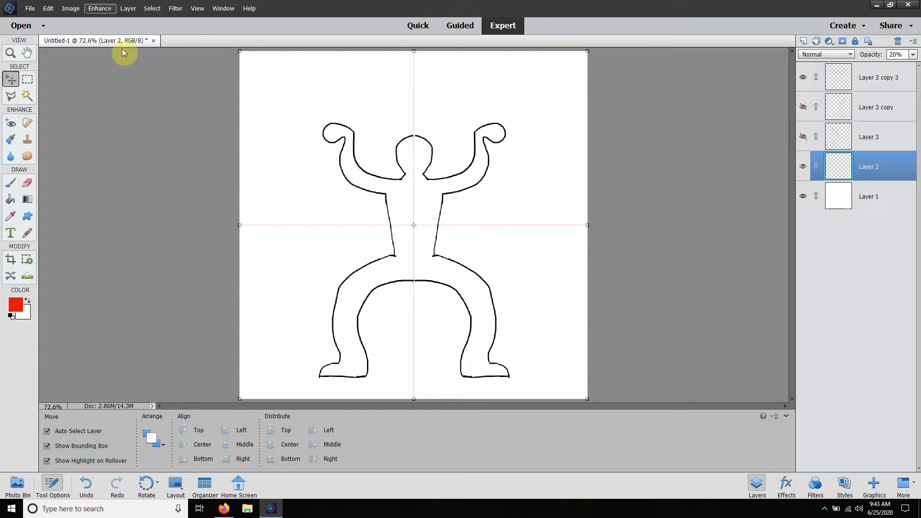
Step: Show the grid over the canvas and hide Layer 2, which holds the faint guide lines
left_click(199, 12)
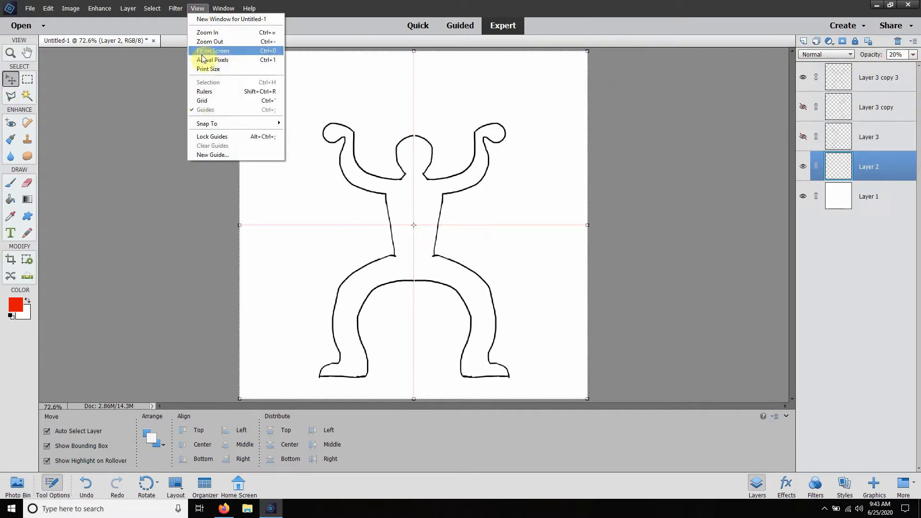
left_click(204, 101)
left_click(133, 102)
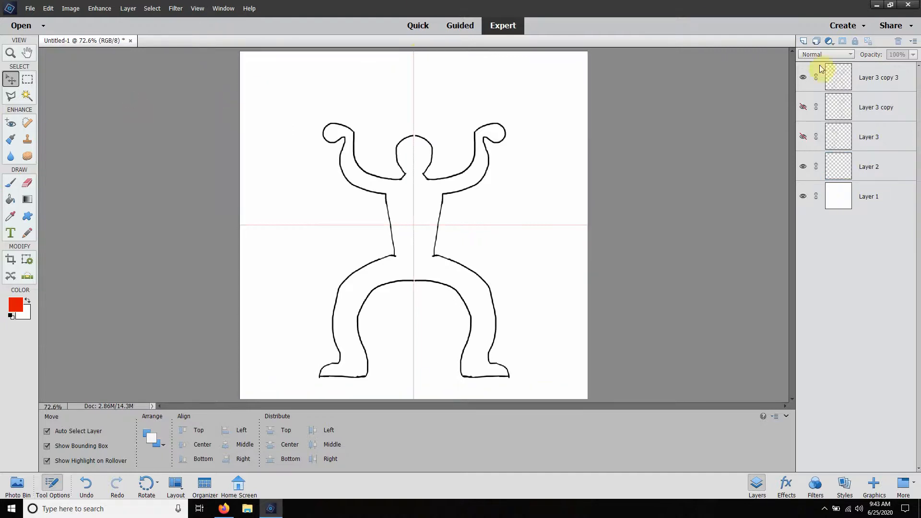
left_click(802, 167)
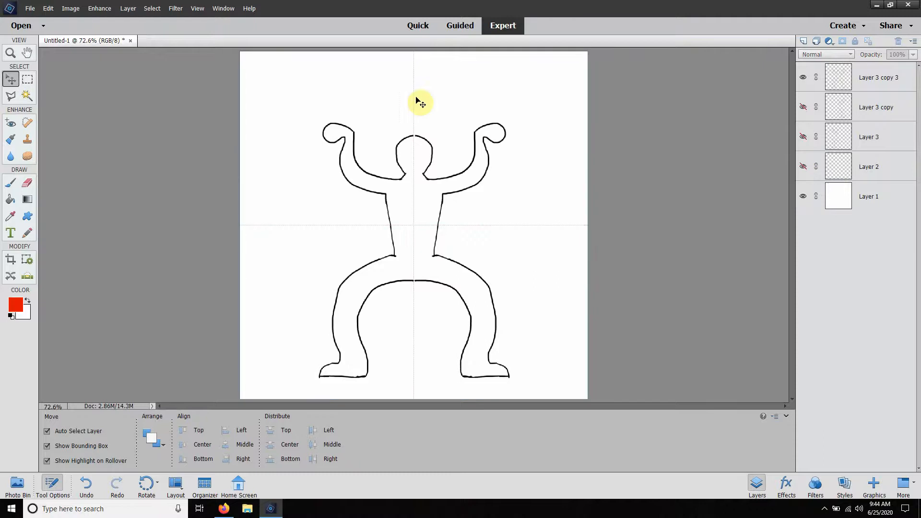
Step: Activate the Brush tool and add a new empty layer above the merged figure layer
left_click(204, 8)
left_click(15, 192)
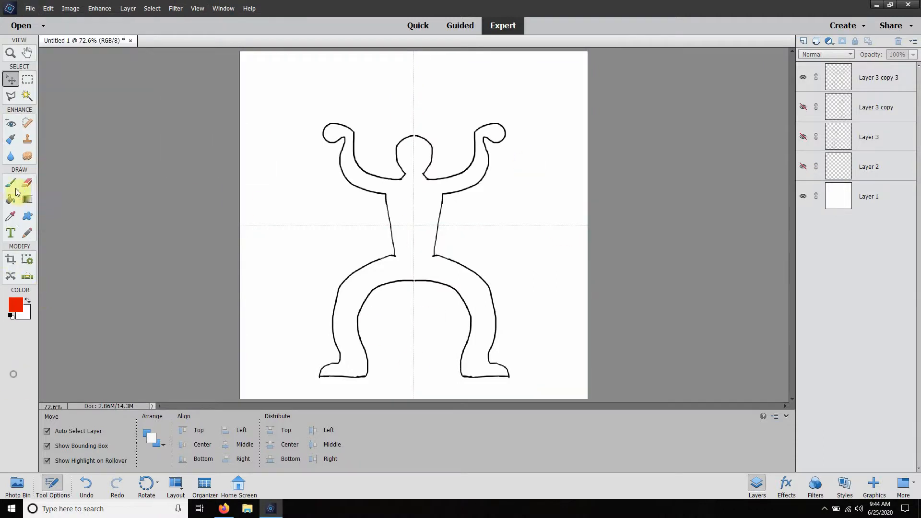
left_click(16, 191)
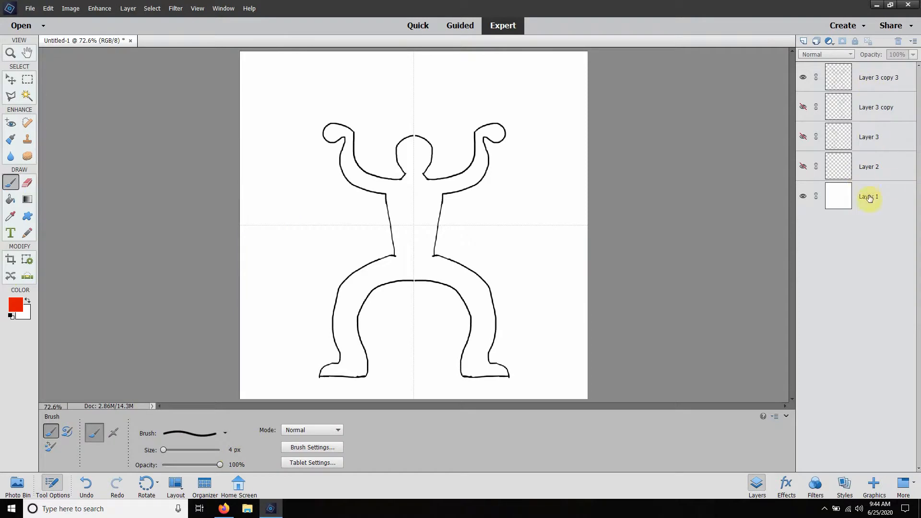
left_click(802, 42)
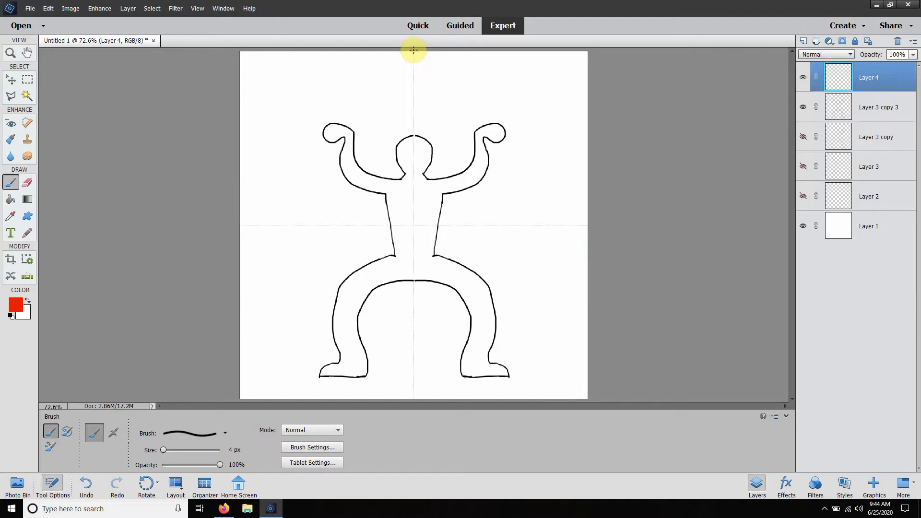
Step: Try a straight 4 px red brush line down the vertical centre grid line and undo it
left_click(413, 50)
left_click(413, 402, "shift")
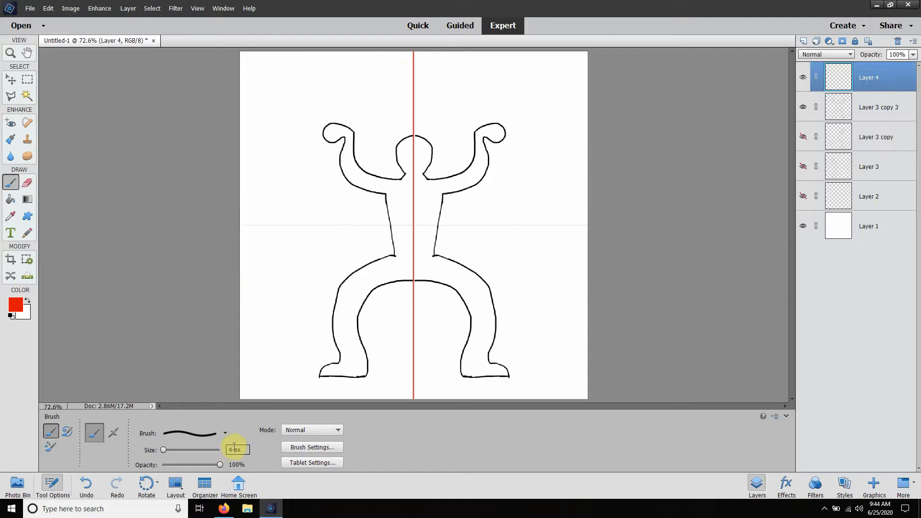
key("ctrl+z")
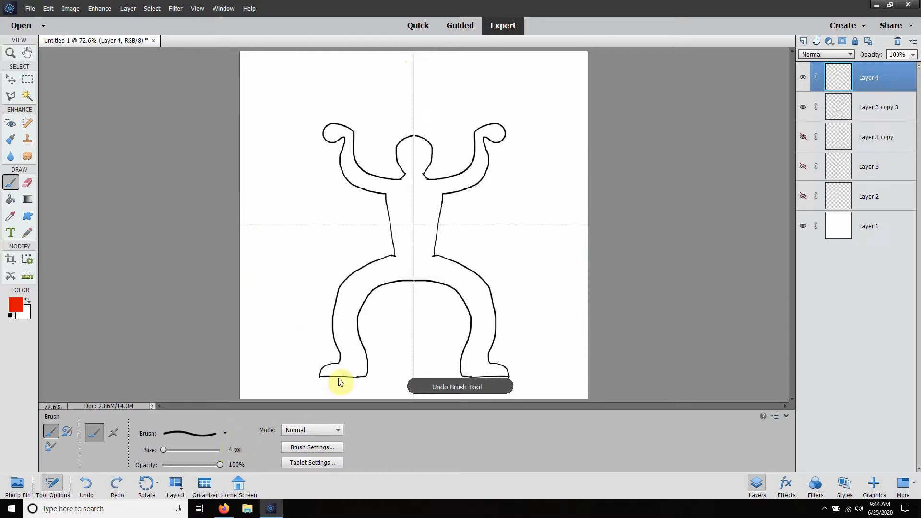
Step: Set the brush size to 2 px and paint straight red lines along the vertical and horizontal centre grid lines
left_click(235, 450)
type("2")
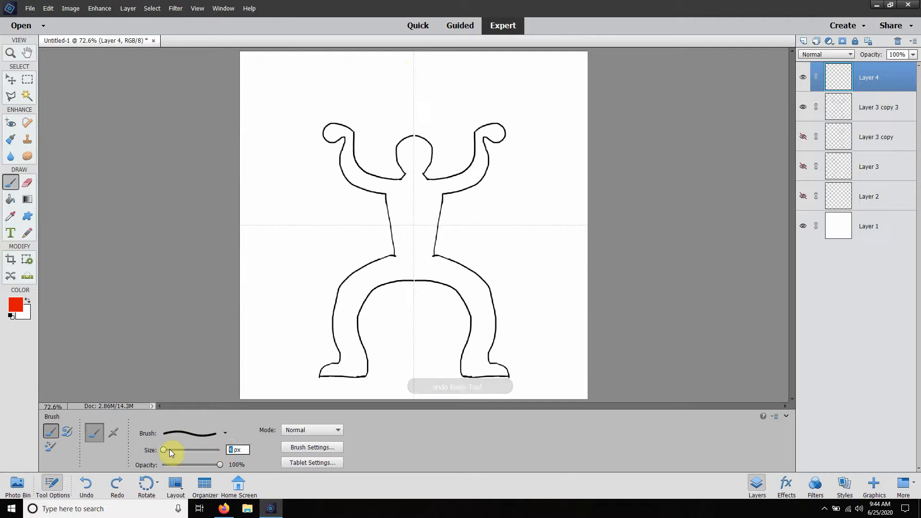
key("Return")
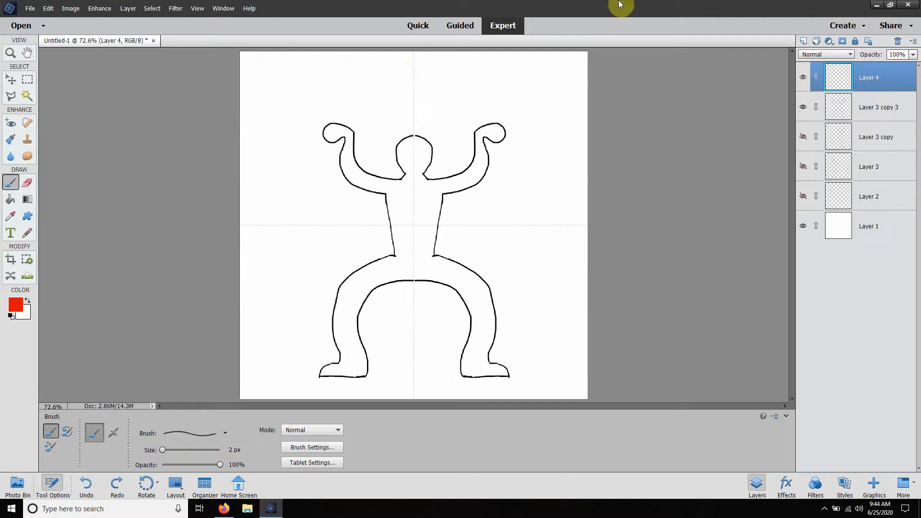
left_click(413, 52)
left_click(415, 398, "shift")
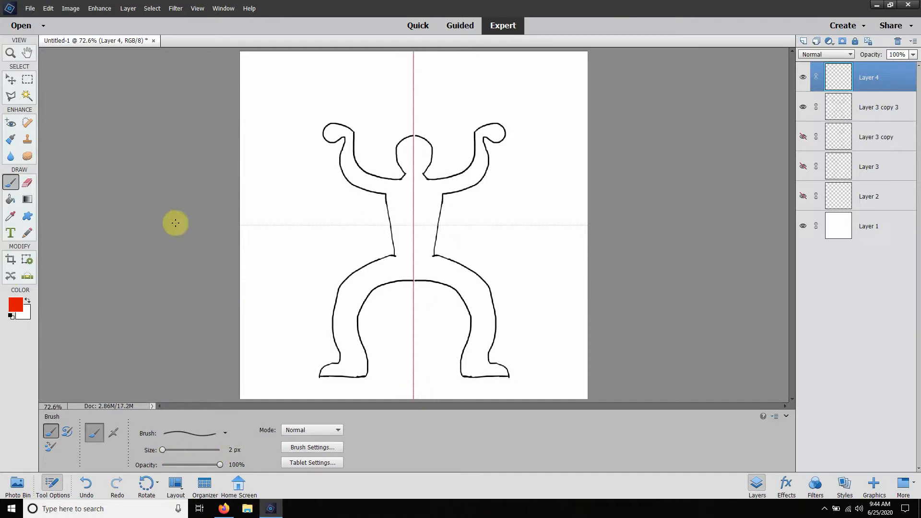
left_click(240, 226)
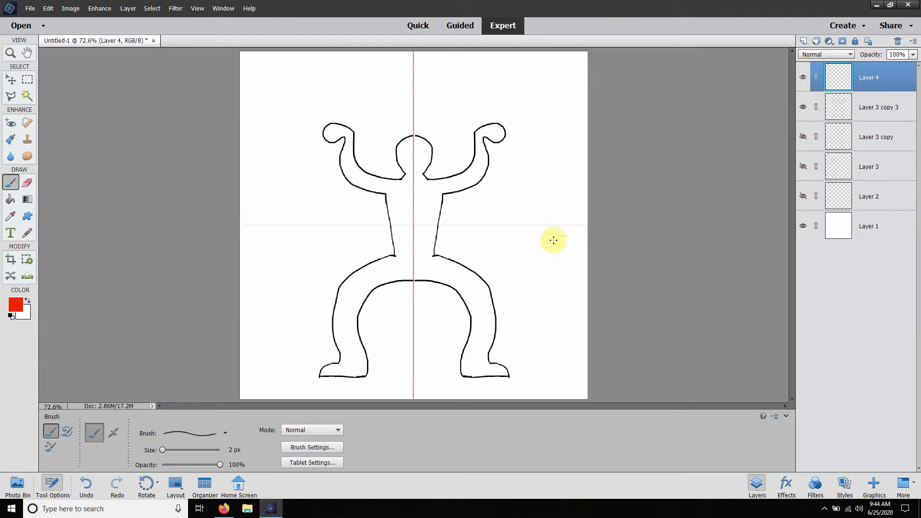
left_click(588, 224, "shift")
Step: Turn off snapping to the grid, try a straight red line beside the vertical centre line, and undo it
left_click(197, 8)
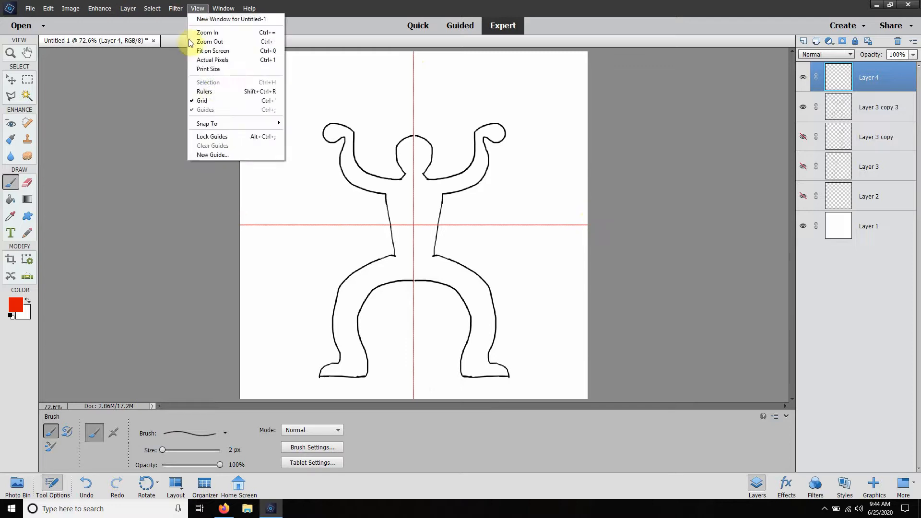
mouse_move(220, 123)
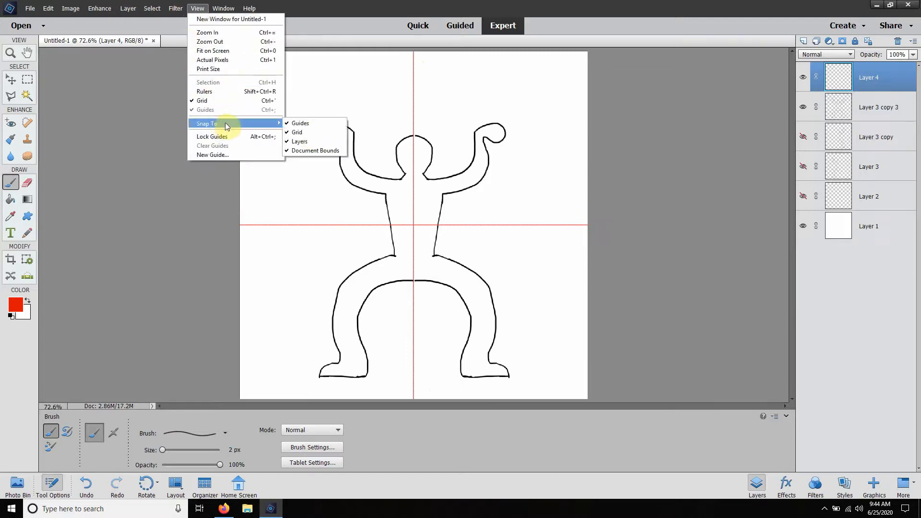
left_click(304, 135)
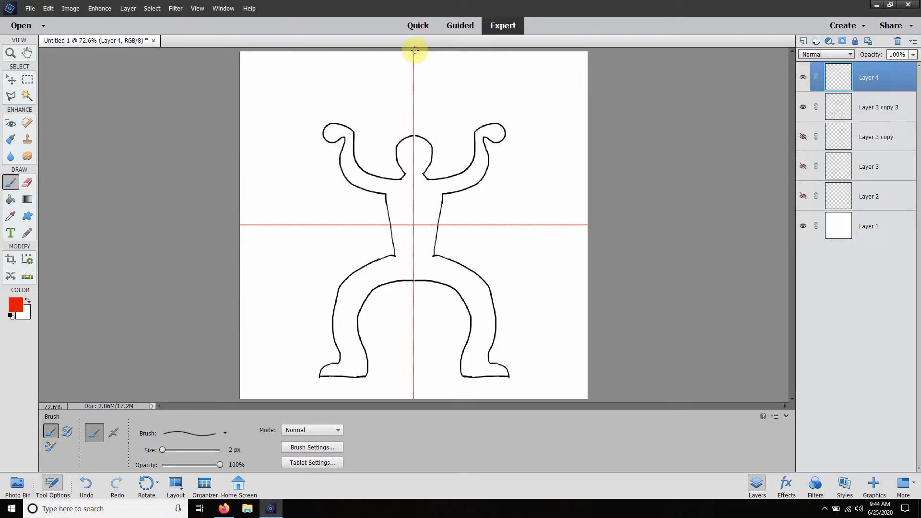
left_click(416, 400, "shift")
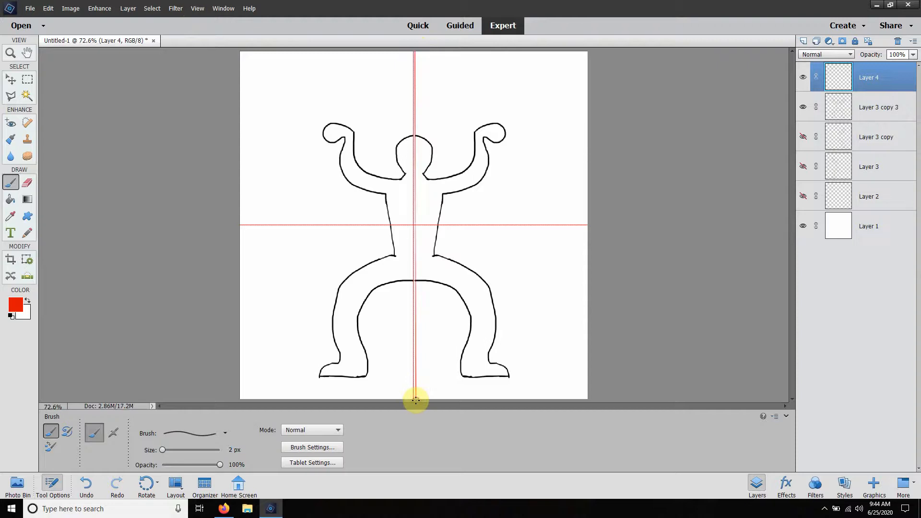
key("ctrl+z")
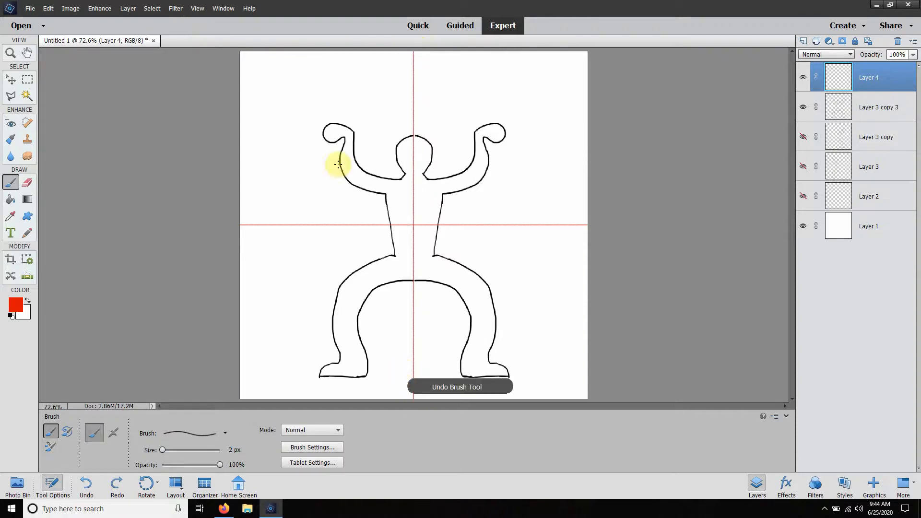
Step: Turn snapping to the grid back on and paint a test line down the vertical centre grid line
left_click(200, 14)
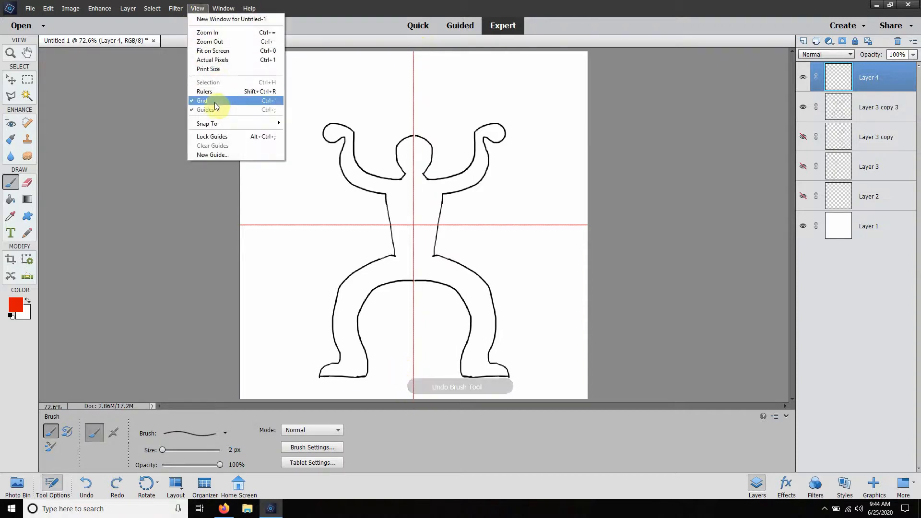
mouse_move(242, 124)
left_click(298, 132)
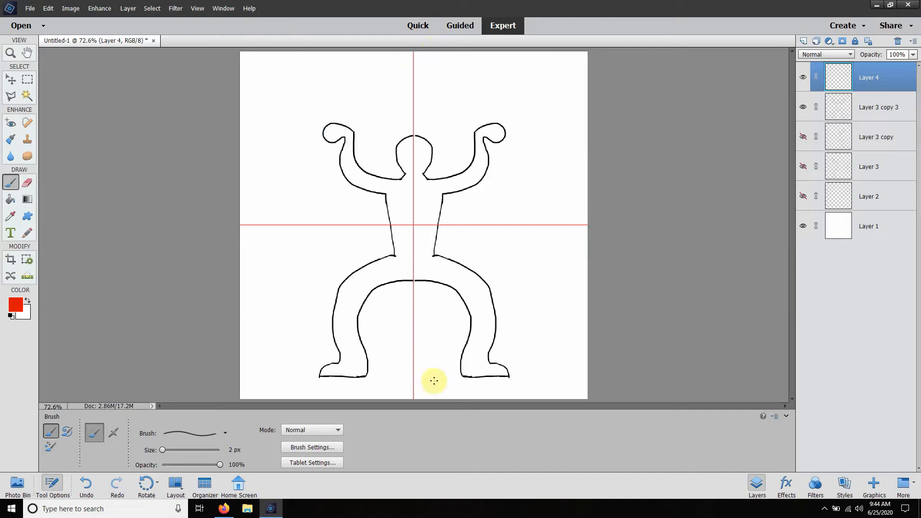
left_click(413, 397, "shift")
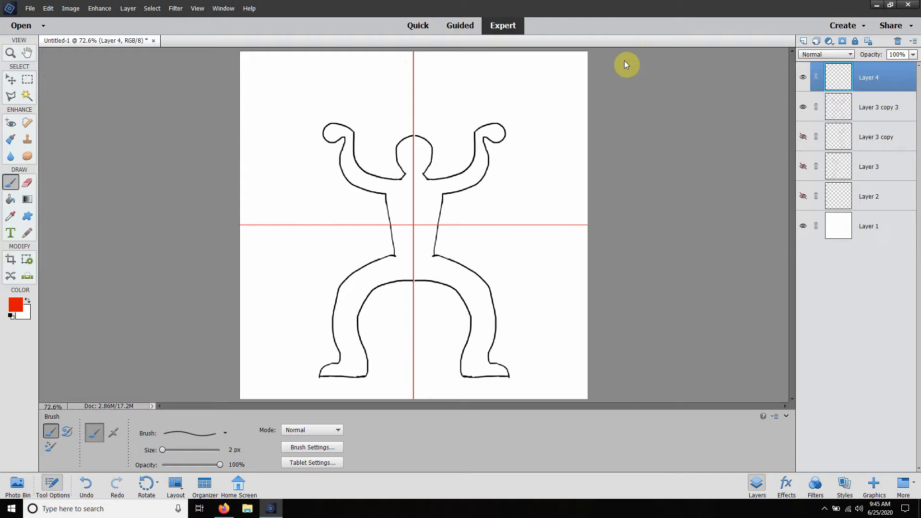
Step: Undo and redo the recent brush strokes to compare the red centre lines with the grid beneath
key("ctrl+z")
key("ctrl+z")
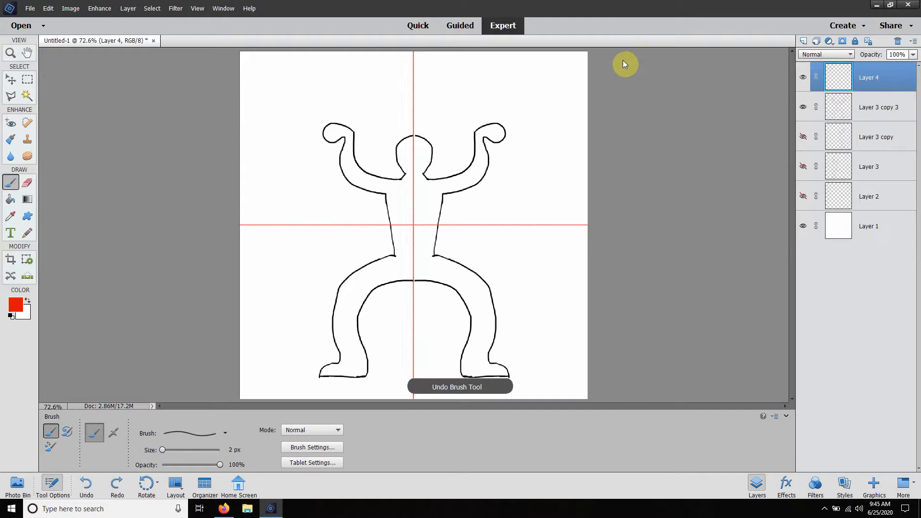
key("ctrl+z")
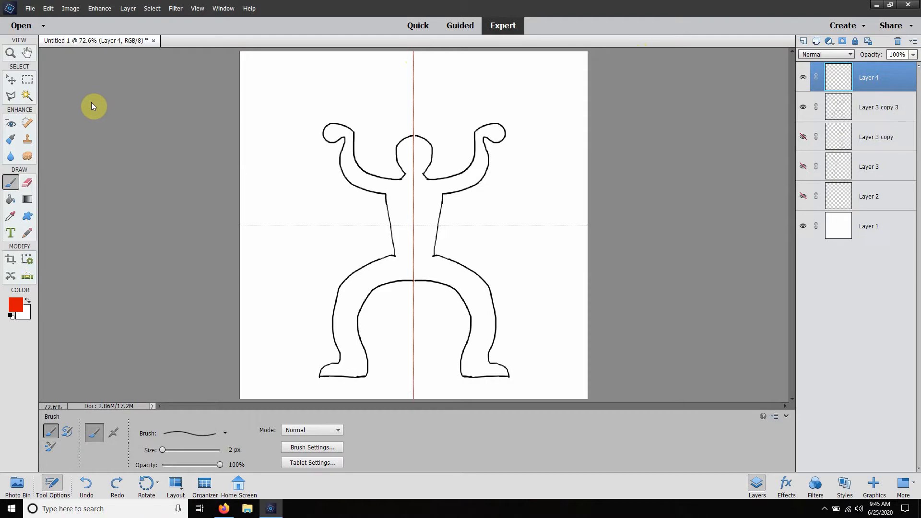
left_click(48, 9)
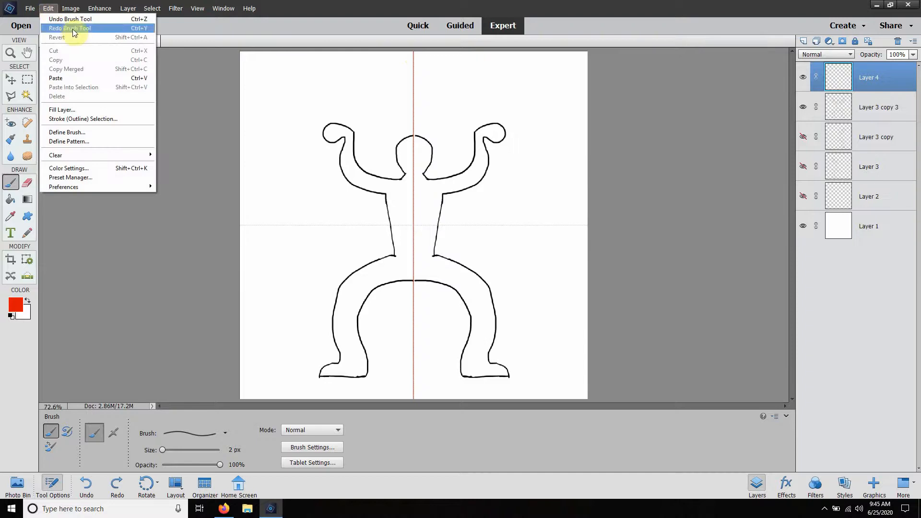
left_click(381, 4)
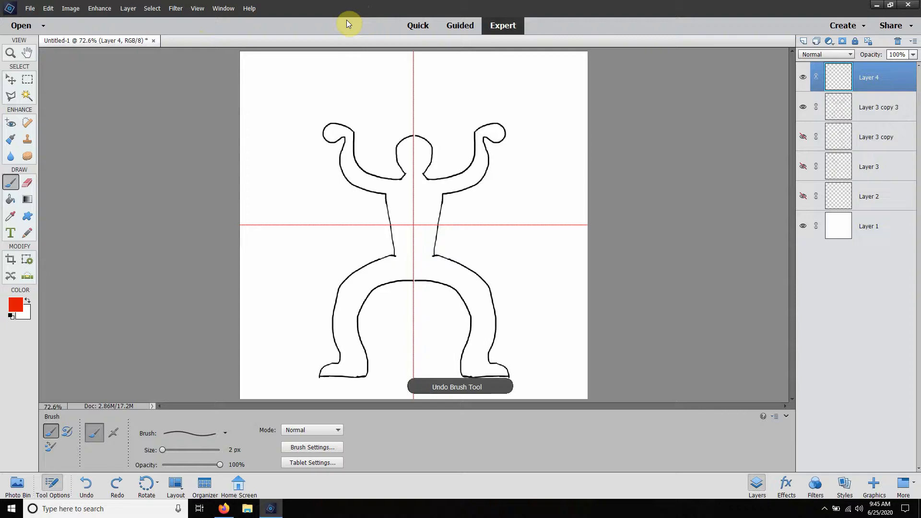
key("ctrl+z")
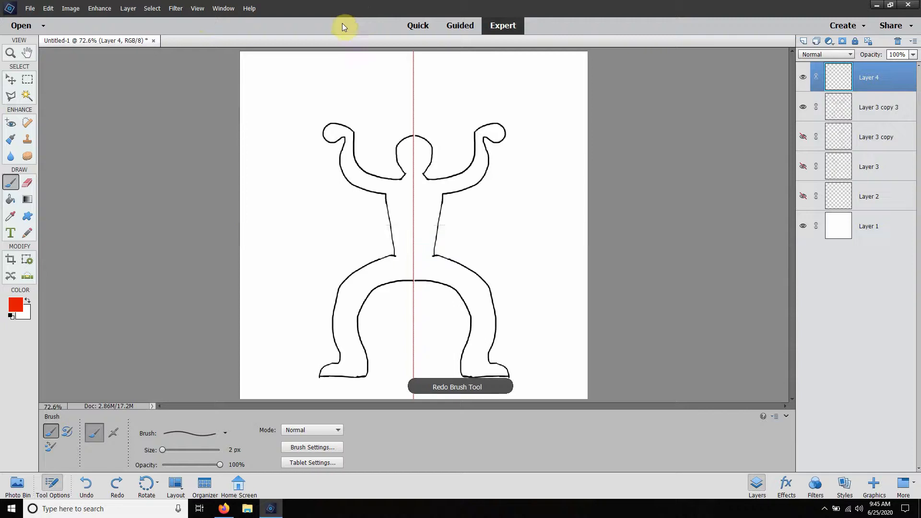
Step: Review the gridline spacing and subdivisions in the Guides & Grid preferences, and close them without changes
left_click(30, 8)
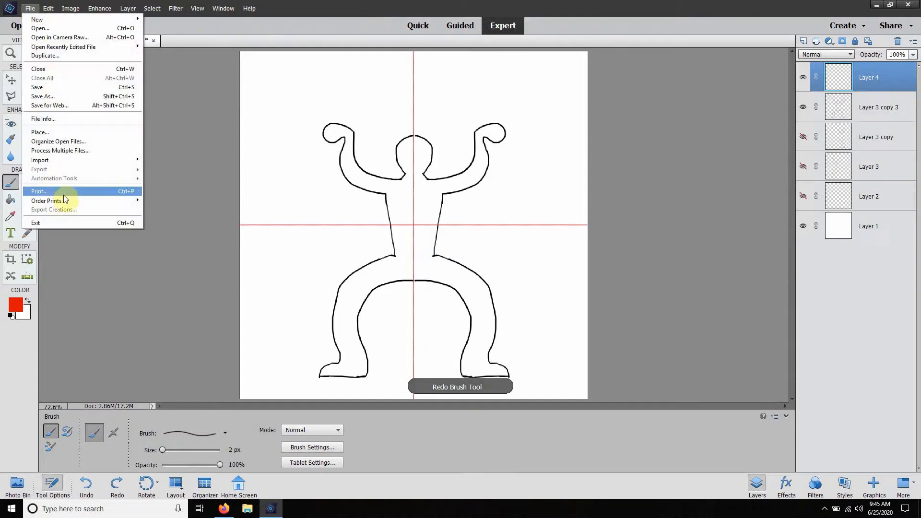
mouse_move(48, 8)
mouse_move(83, 187)
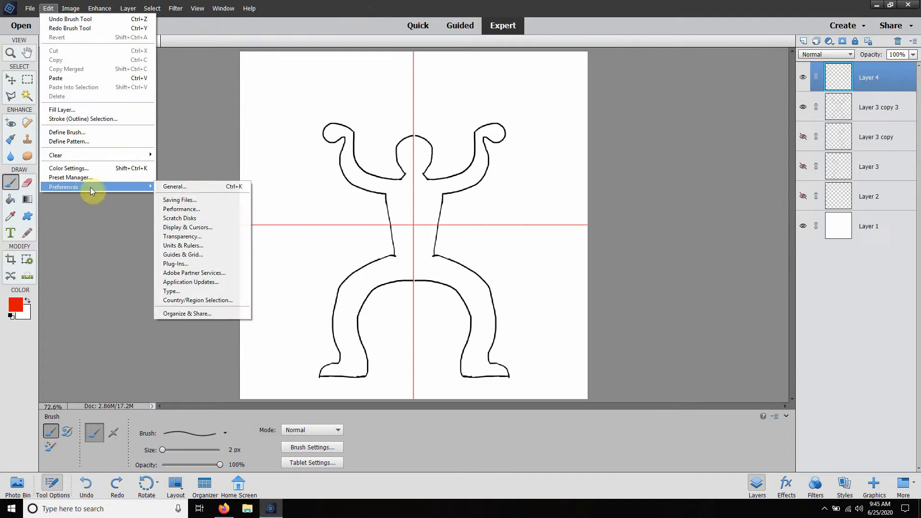
left_click(194, 254)
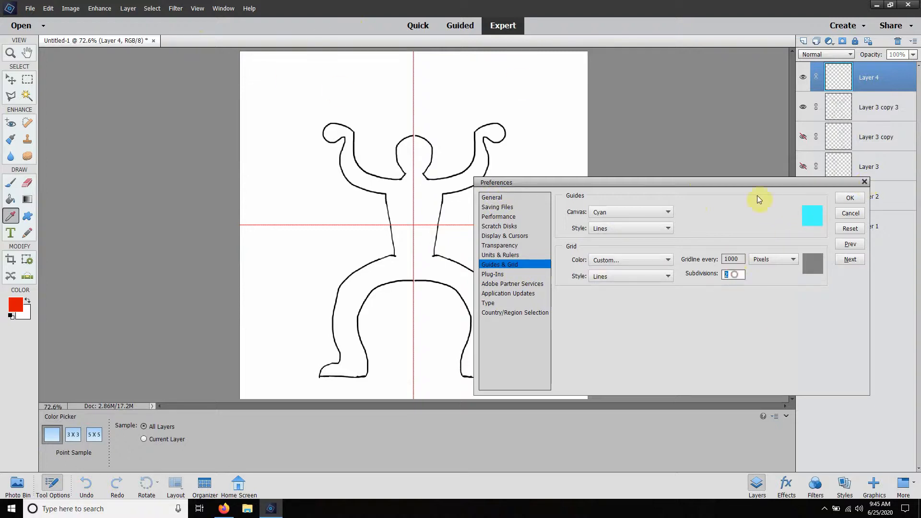
left_click(865, 182)
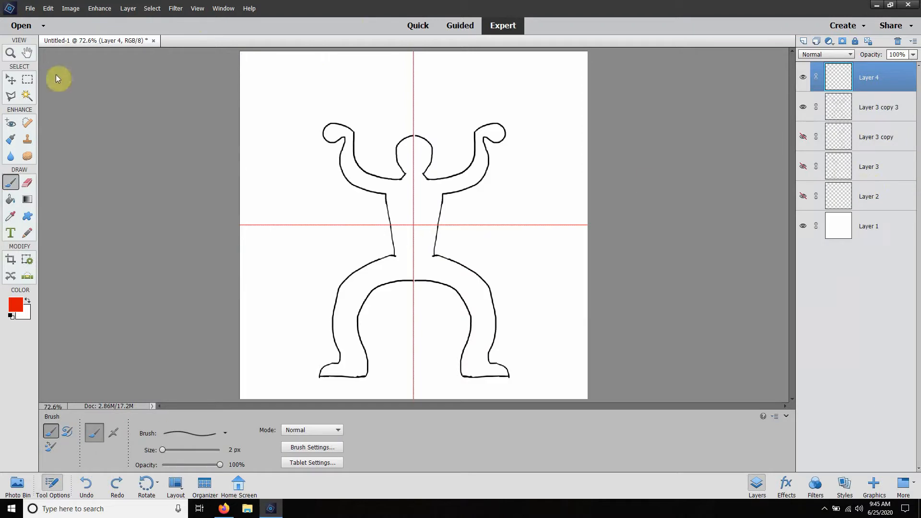
Step: Check the canvas width and height in pixels in the Canvas Size dialog, and close it without changes
left_click(70, 8)
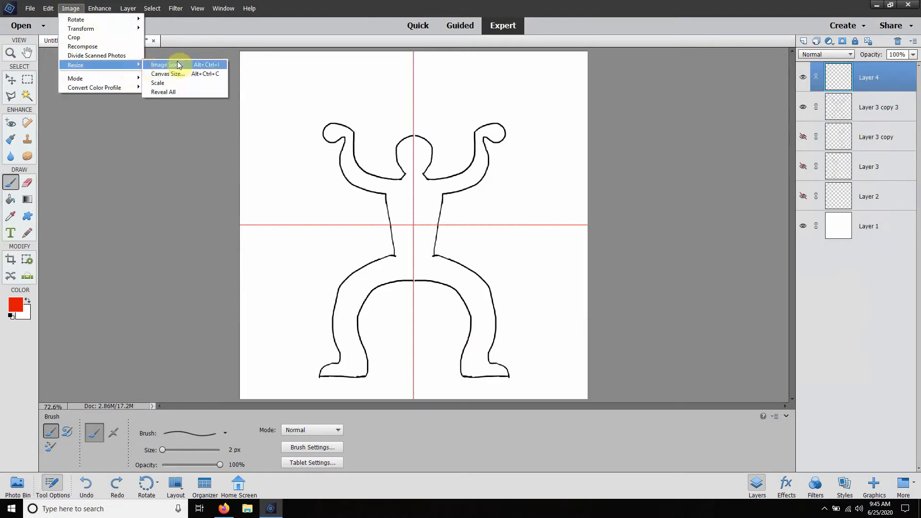
left_click(176, 74)
left_click(476, 190)
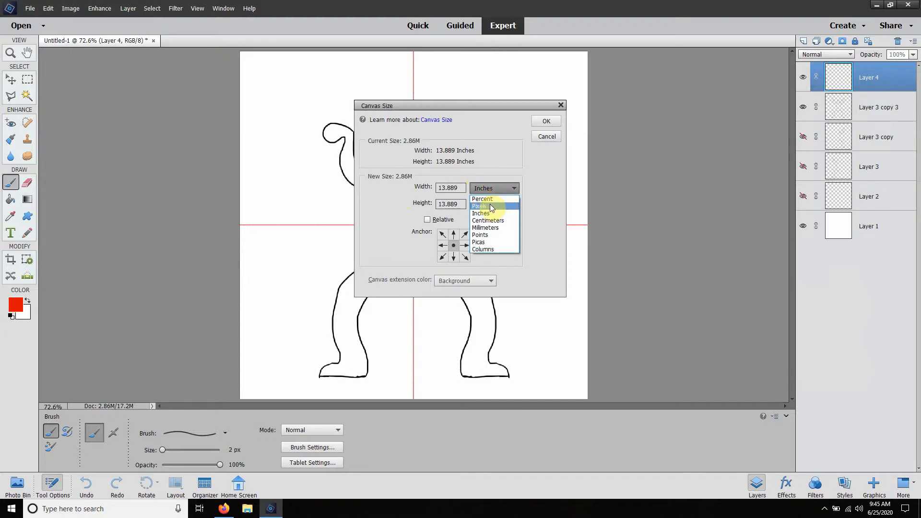
left_click(491, 206)
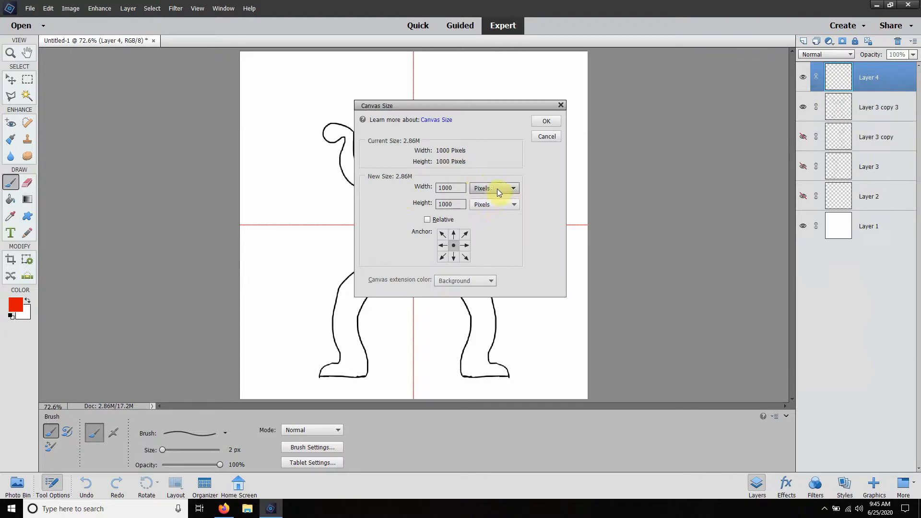
left_click(499, 192)
left_click(497, 187)
double_click(454, 187)
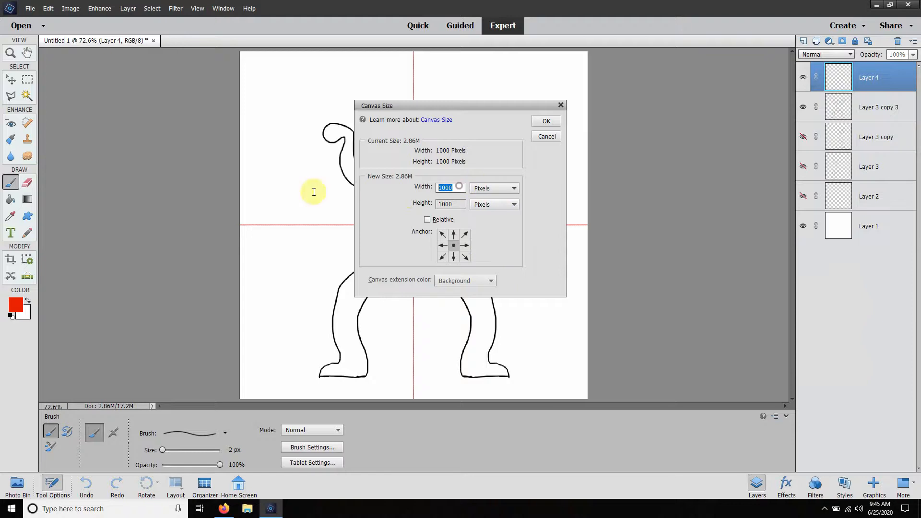
left_click(560, 105)
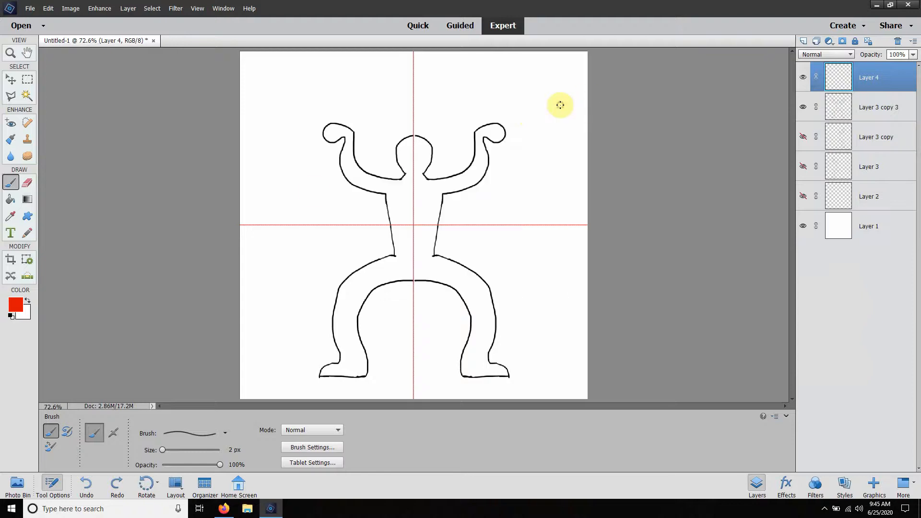
Step: Create a new blank file 1000 pixels wide and 1000 pixels high with transparent background contents
left_click(30, 9)
mouse_move(38, 20)
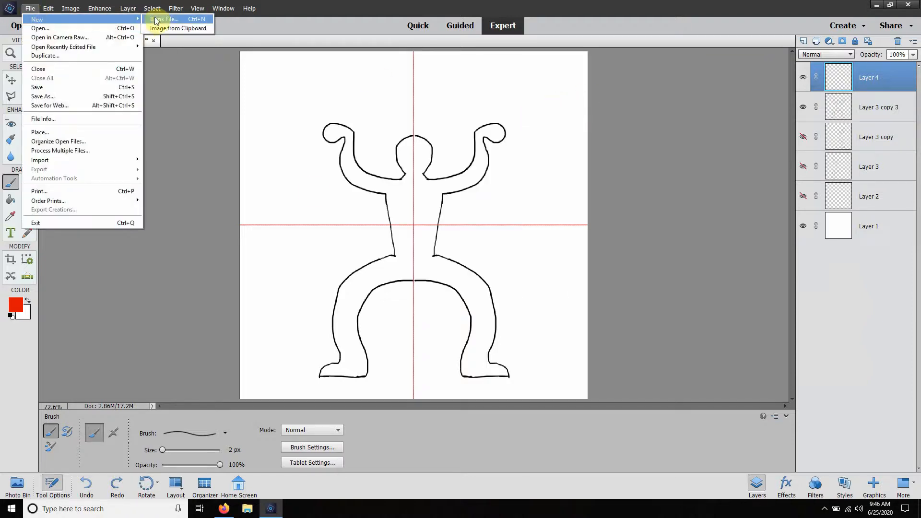
left_click(175, 22)
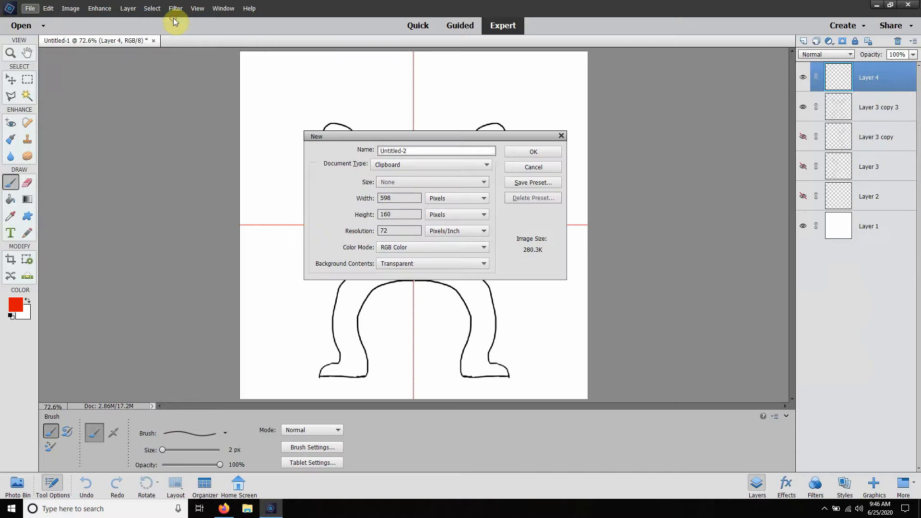
double_click(401, 198)
type("1000")
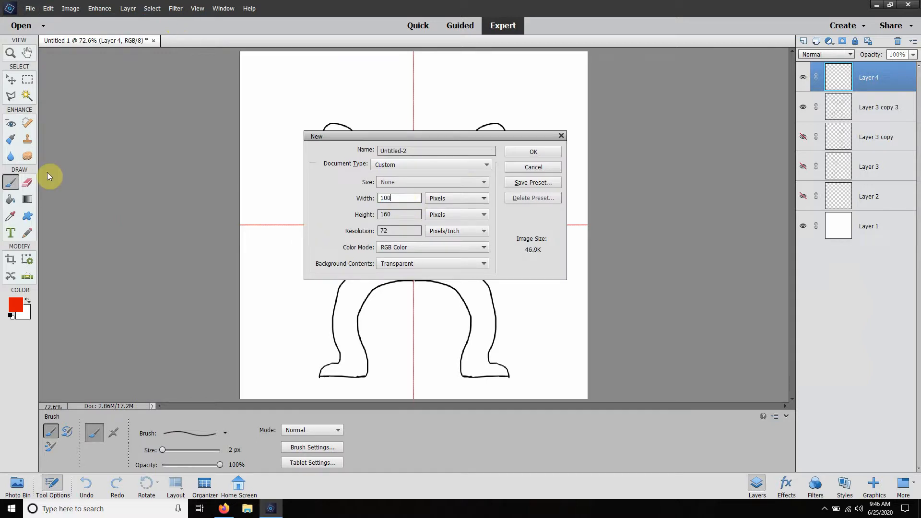
left_click(387, 214)
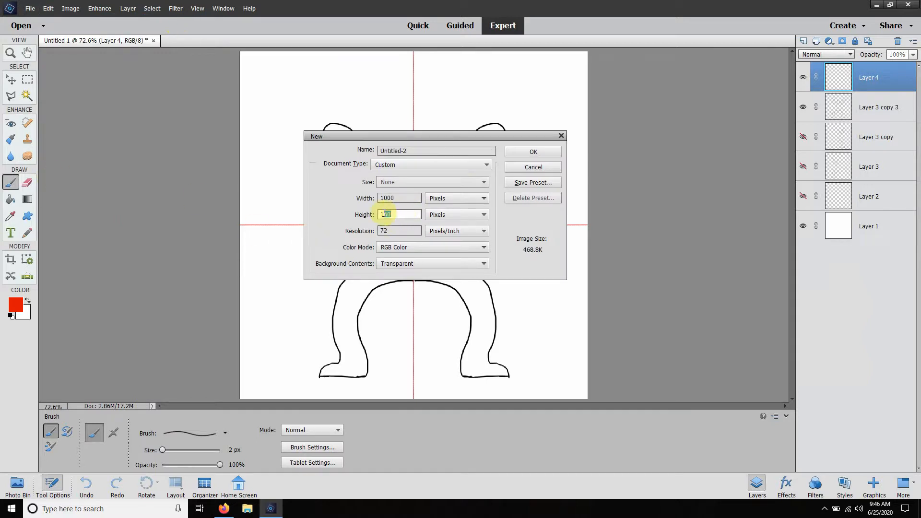
type("00")
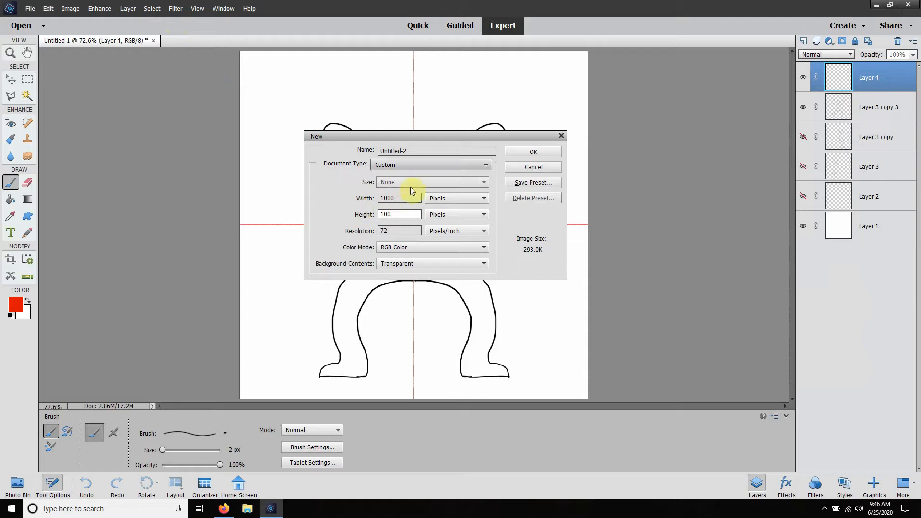
type("0")
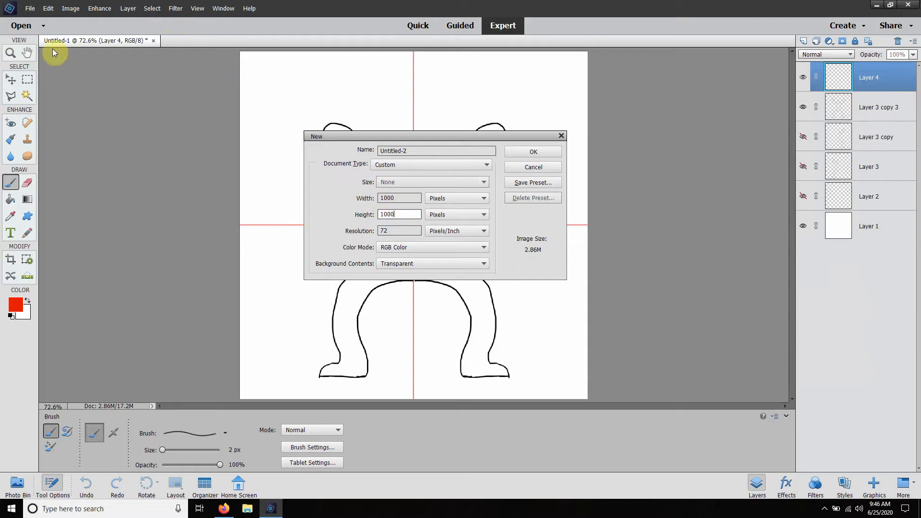
left_click(533, 152)
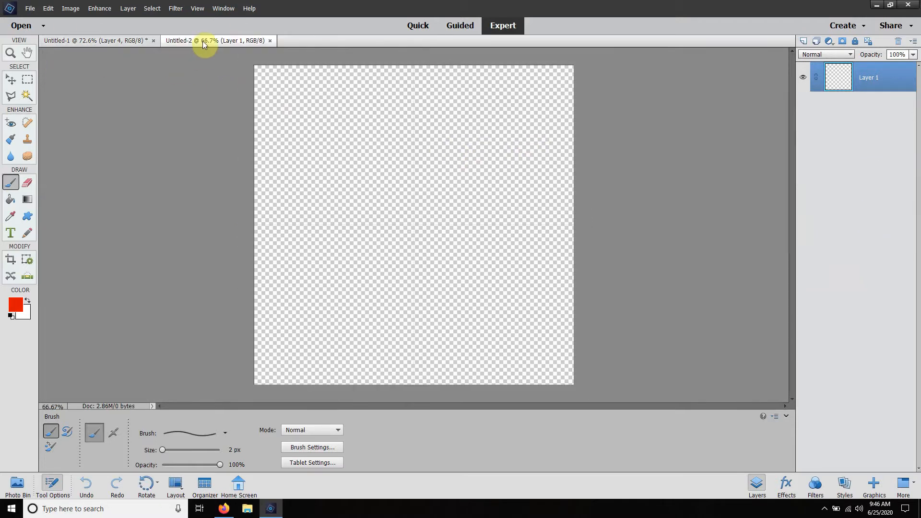
Step: Swap the foreground and background colours and fill the new canvas with white using the Paint Bucket
left_click(12, 202)
left_click(28, 301)
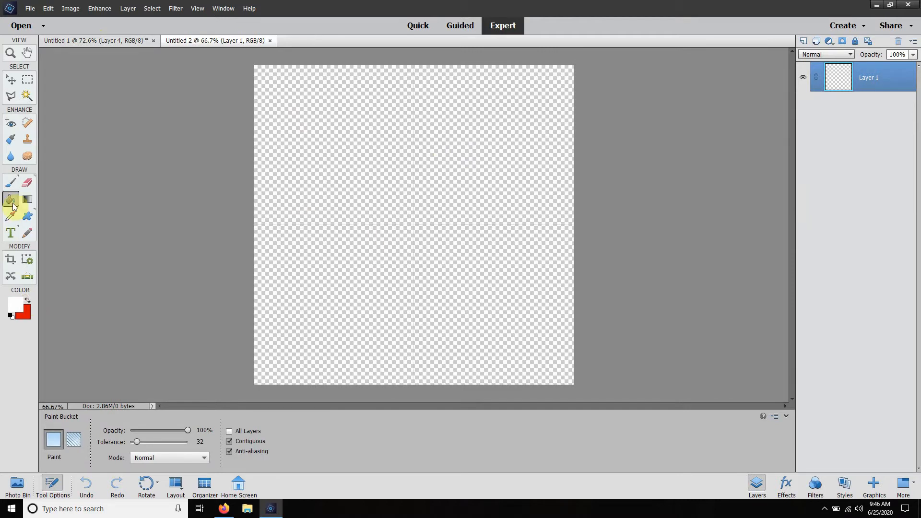
left_click(360, 174)
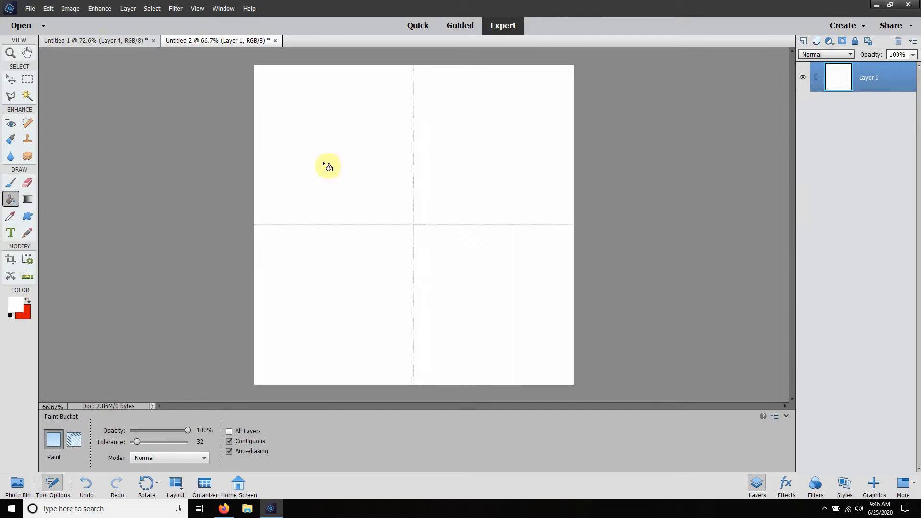
Step: Return to the Untitled-1 figure drawing and review the gridline spacing and subdivisions in the Guides & Grid preferences
left_click(117, 43)
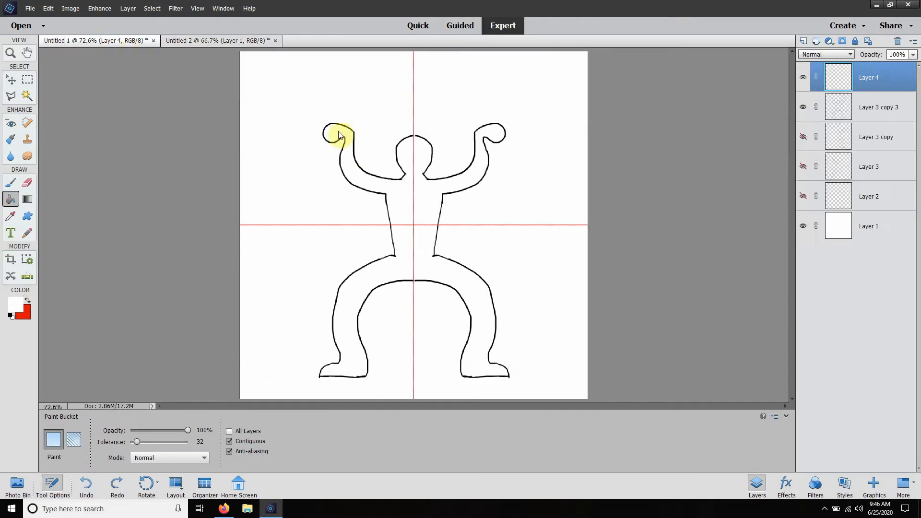
left_click(13, 80)
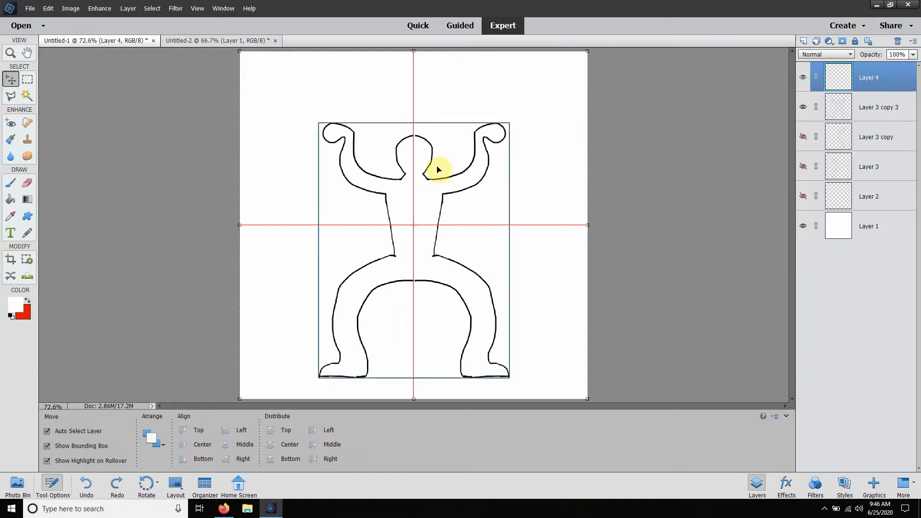
left_click(26, 7)
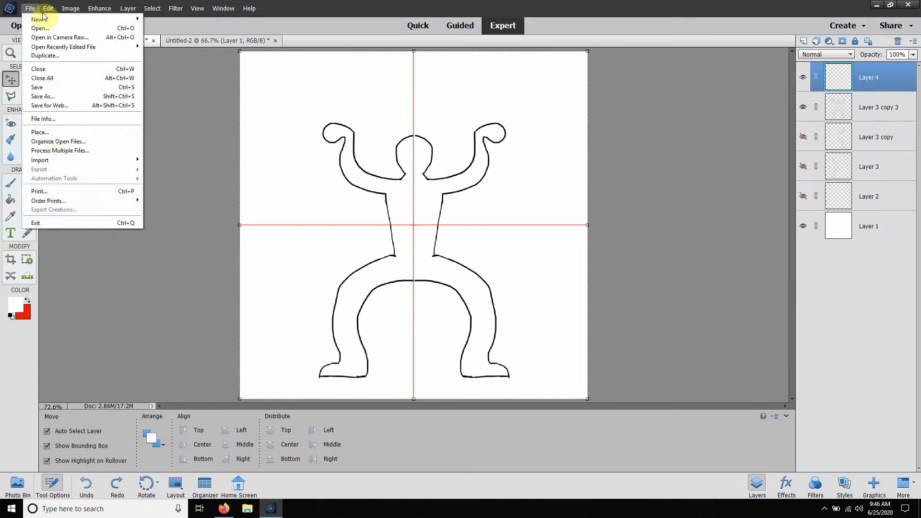
mouse_move(48, 8)
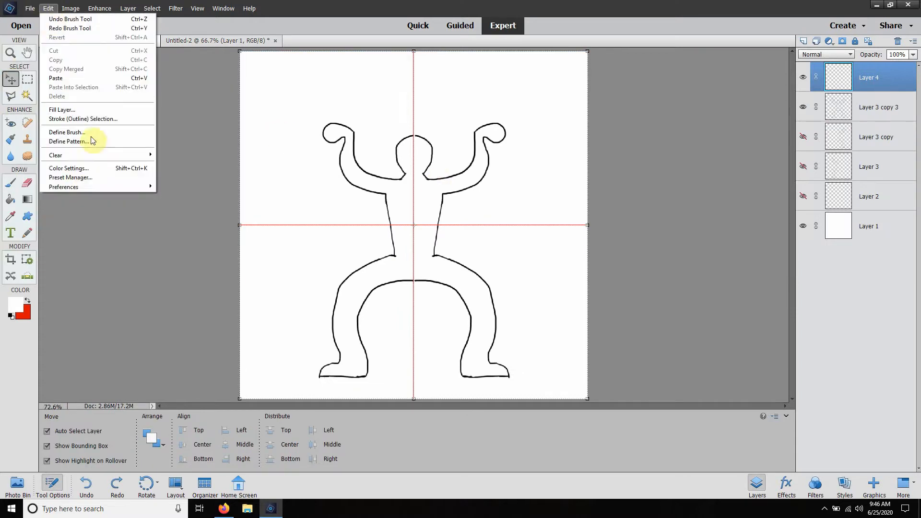
mouse_move(86, 186)
left_click(182, 187)
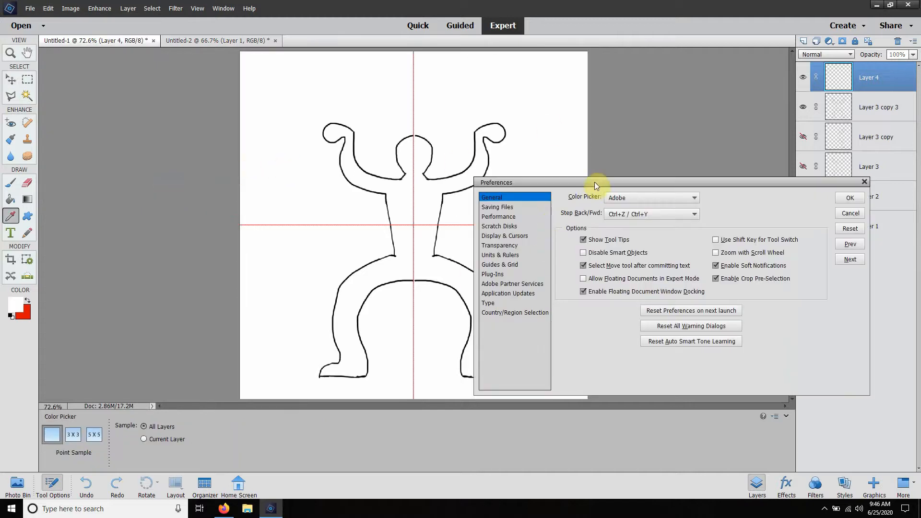
left_click_drag(595, 183, 655, 131)
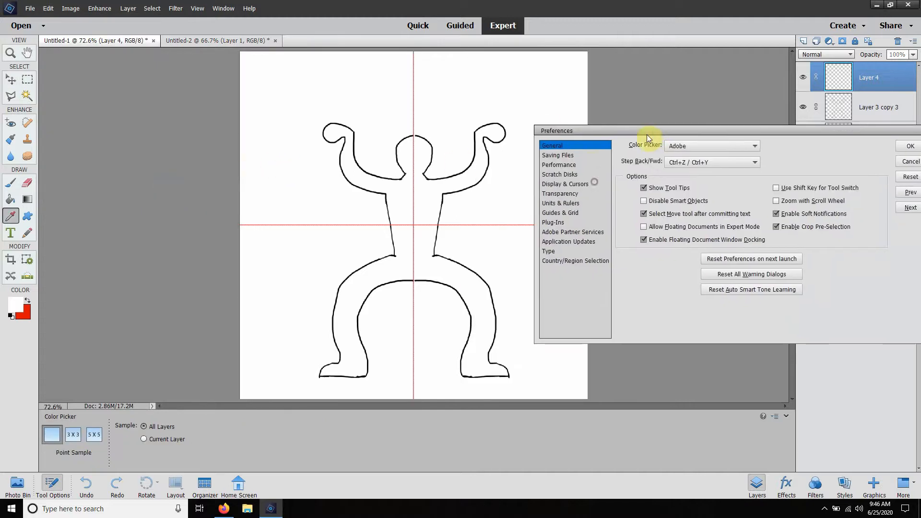
left_click(572, 217)
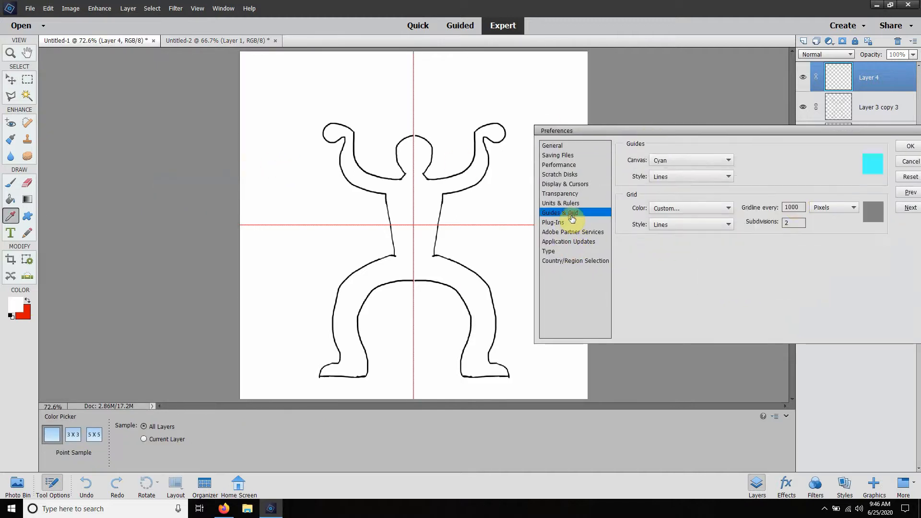
left_click(796, 223)
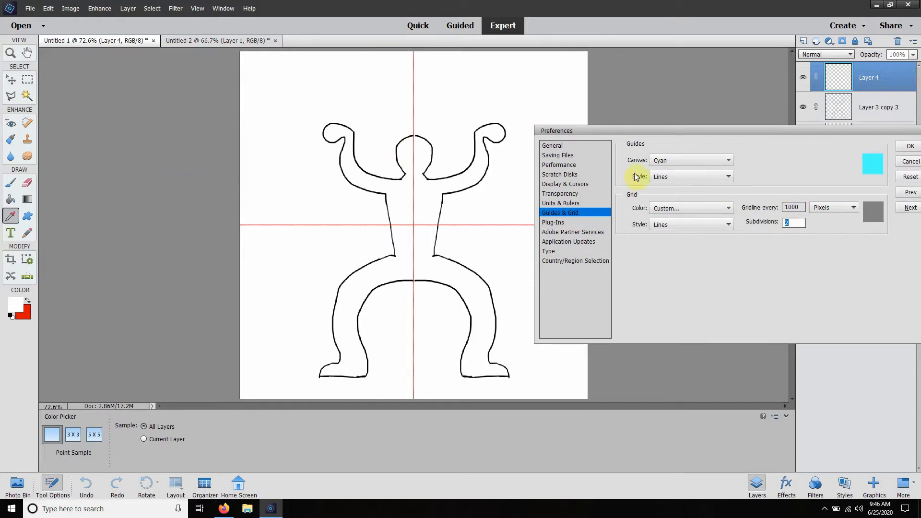
Step: Review the History States setting in the Performance preferences, close the preferences without changes, and return to the Move tool
left_click(570, 156)
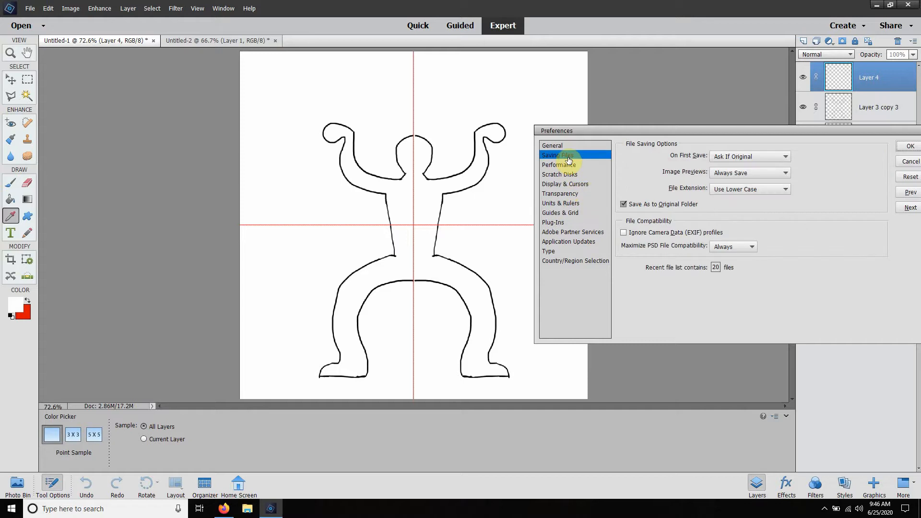
left_click(559, 146)
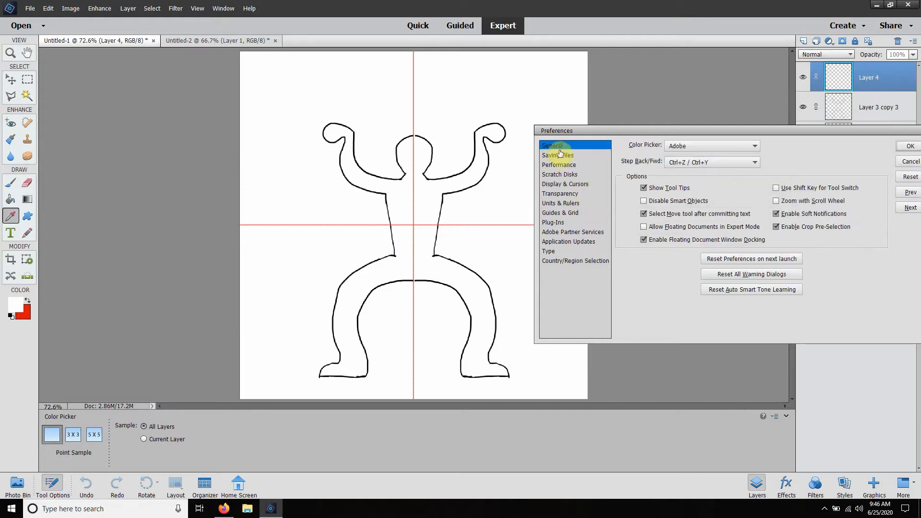
left_click(561, 156)
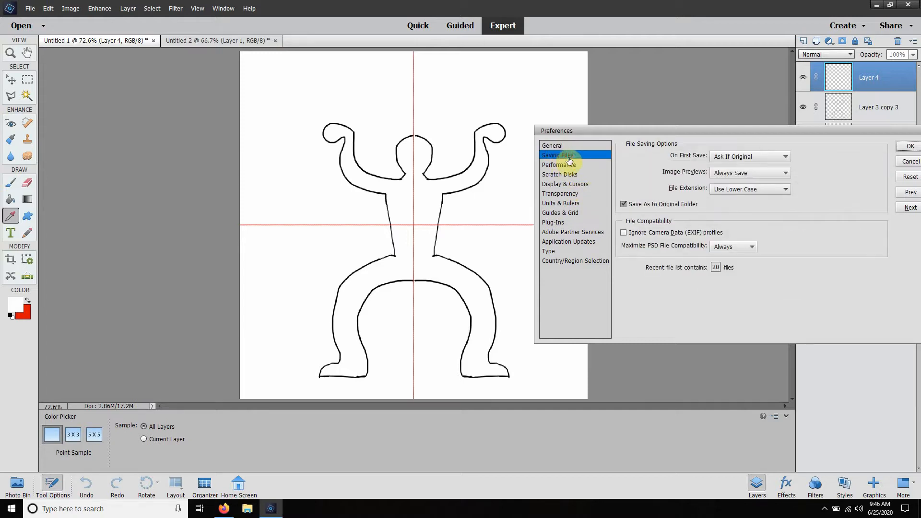
left_click_drag(679, 129, 592, 168)
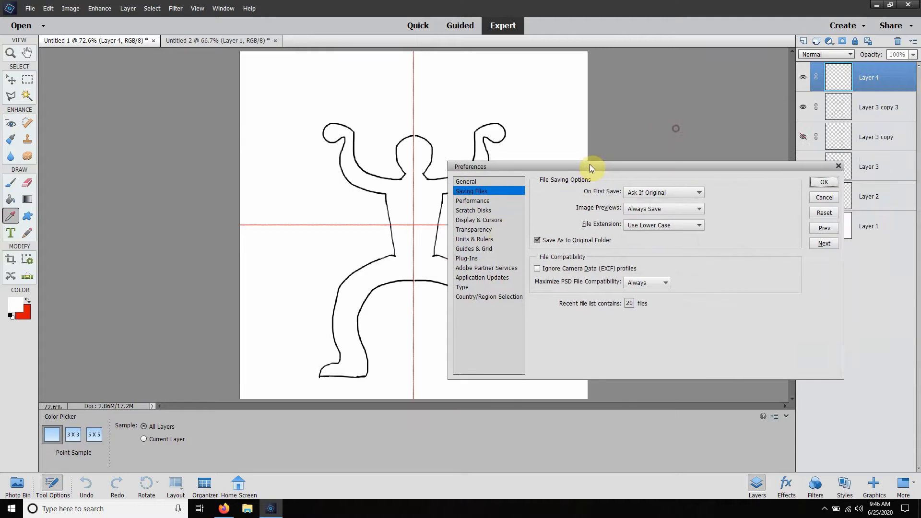
left_click(484, 205)
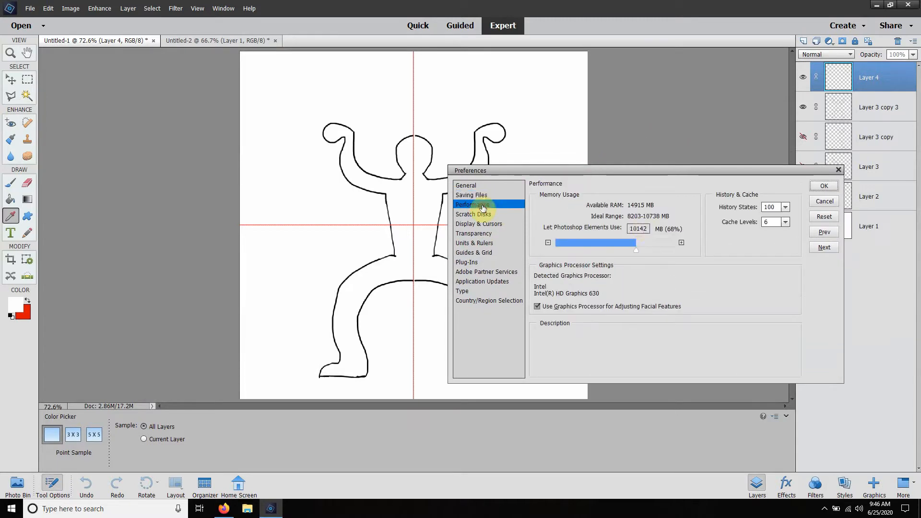
double_click(770, 207)
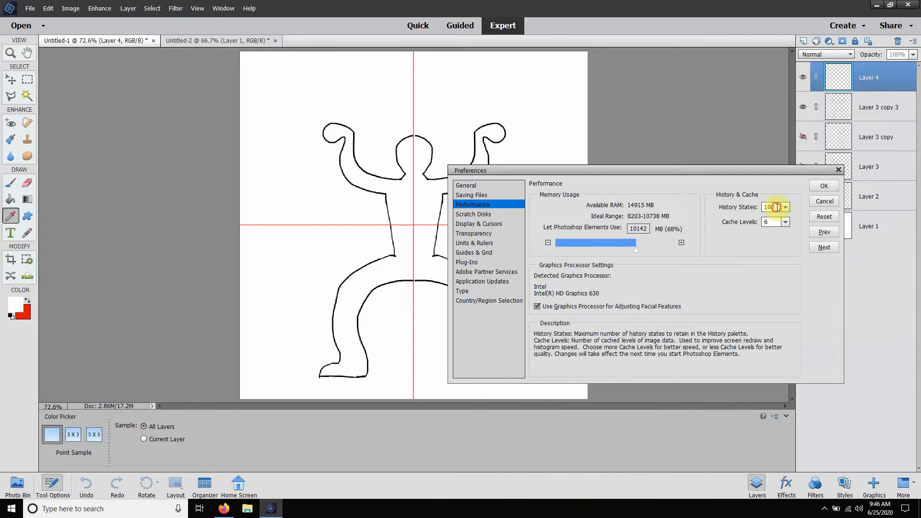
left_click_drag(777, 208, 749, 205)
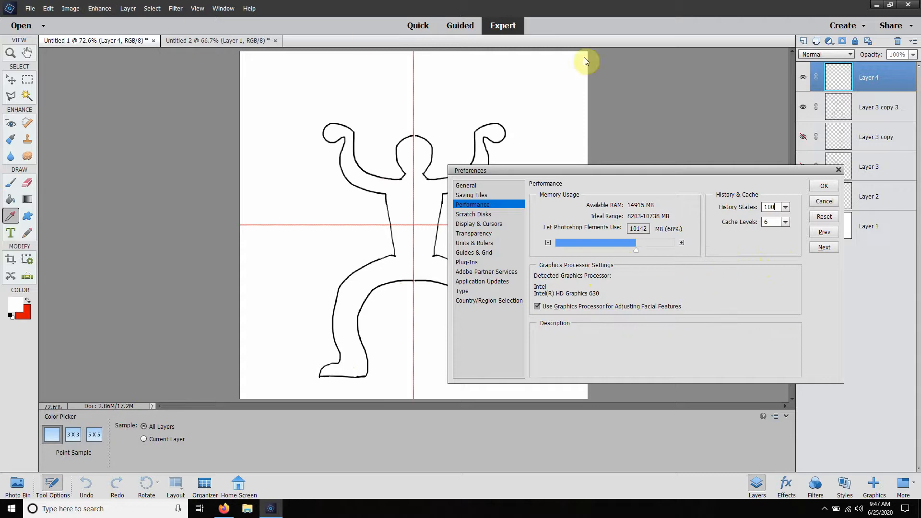
left_click(825, 201)
key("v")
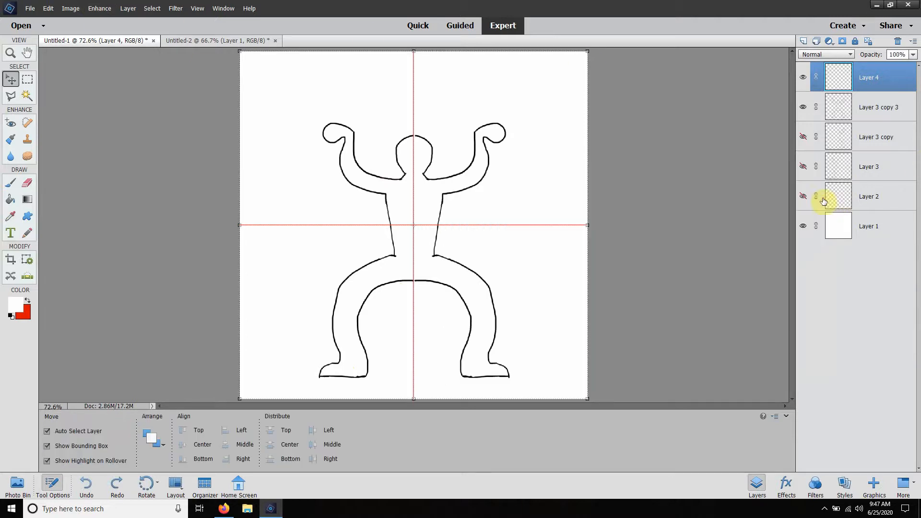
Step: Make Layer 2 visible and set the opacity of the red centre-line layer, Layer 4, to 20%
right_click(876, 83)
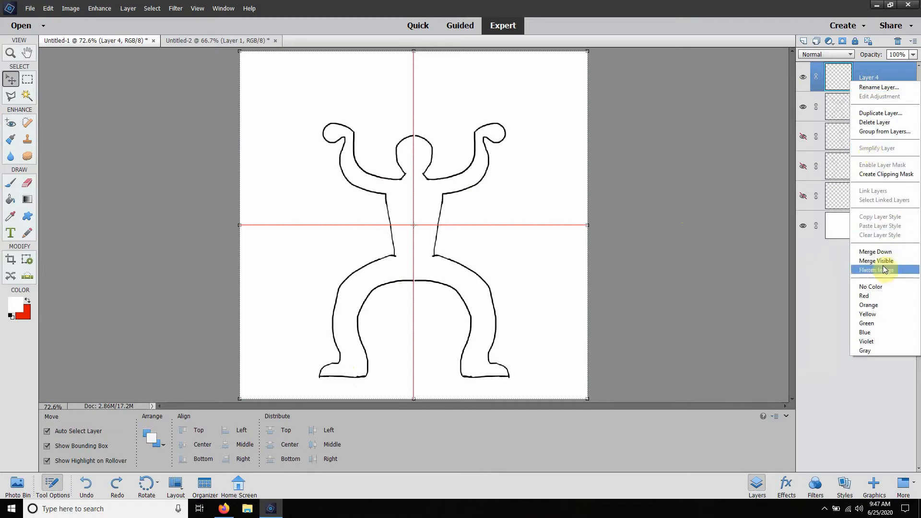
left_click(871, 122)
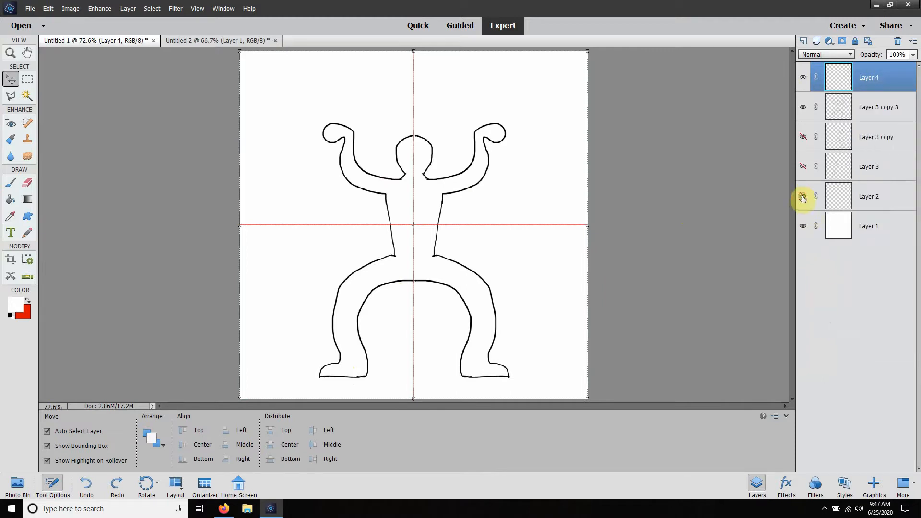
left_click(804, 79)
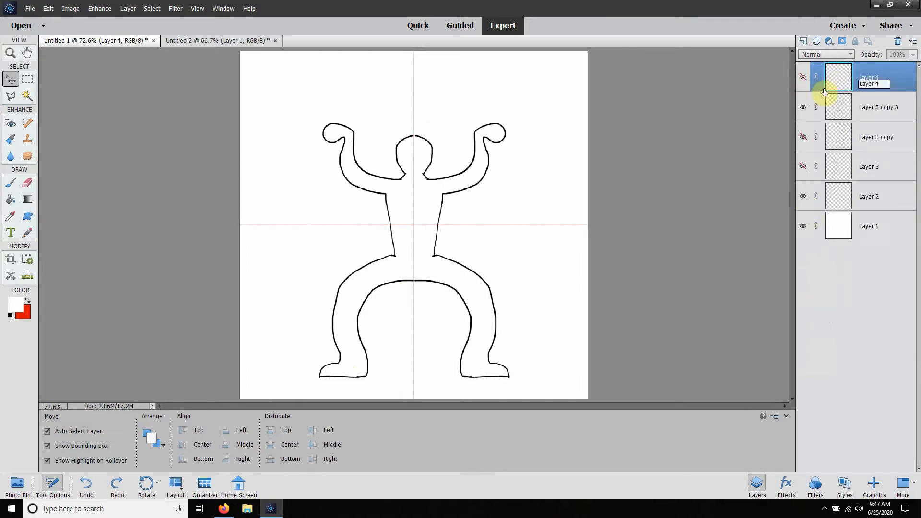
left_click(803, 78)
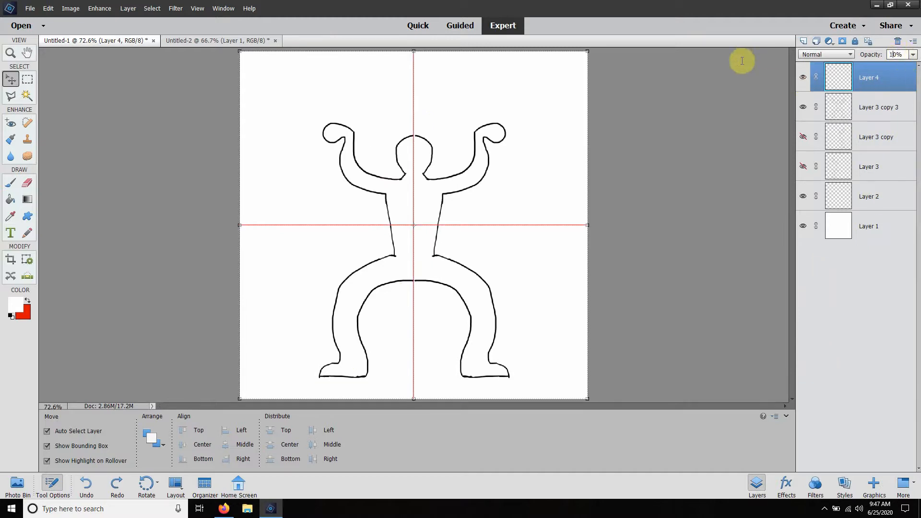
key("BackSpace")
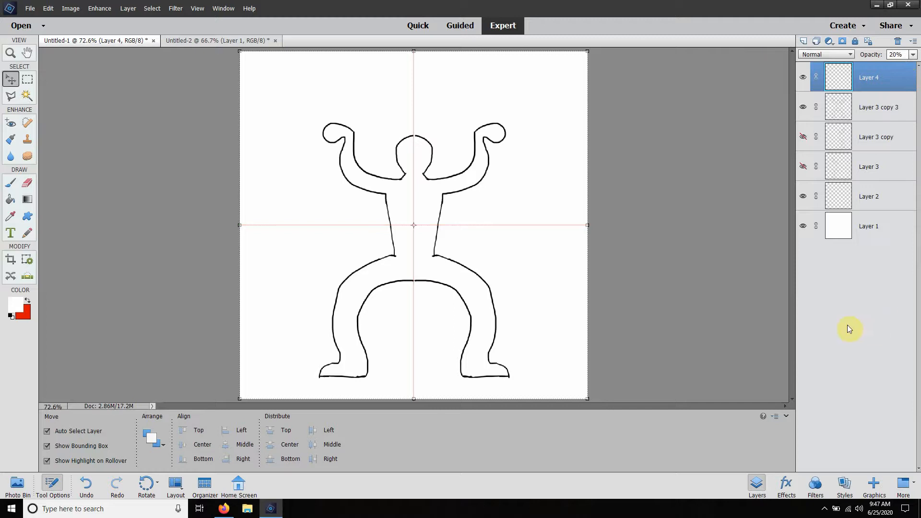
Step: Delete the red centre-line layer, Layer 4, and close the blank Untitled-2 document without saving
right_click(881, 77)
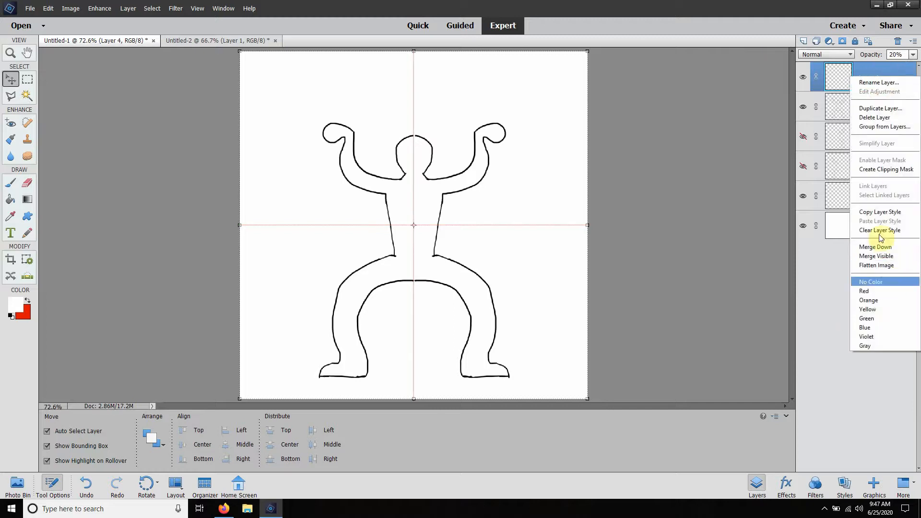
left_click(874, 117)
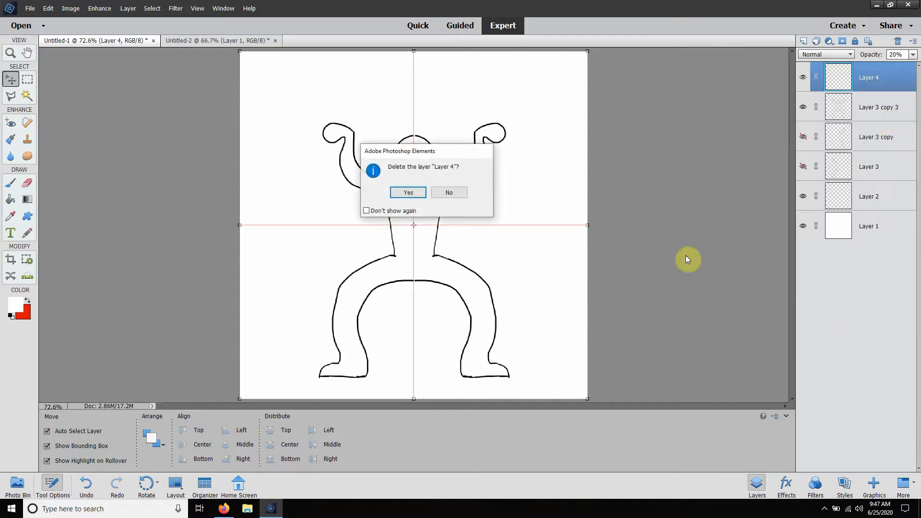
left_click(406, 194)
left_click(264, 41)
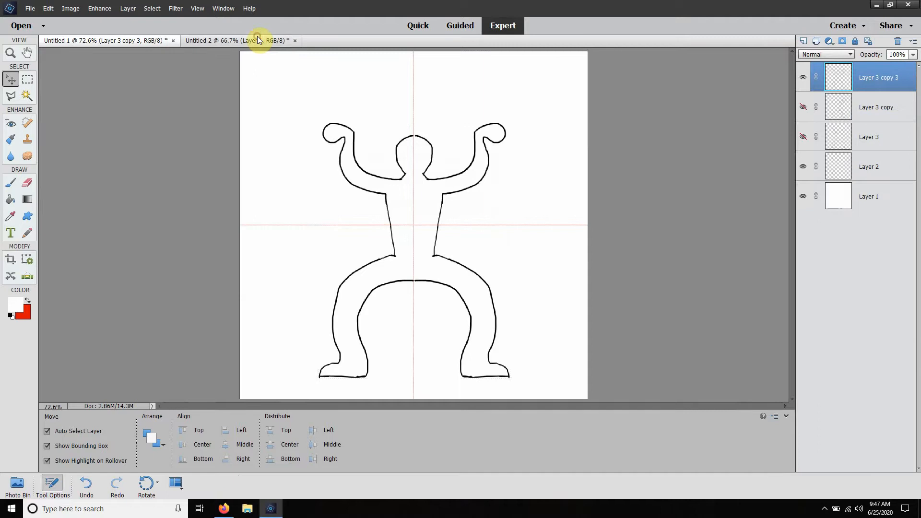
left_click(295, 41)
left_click(450, 192)
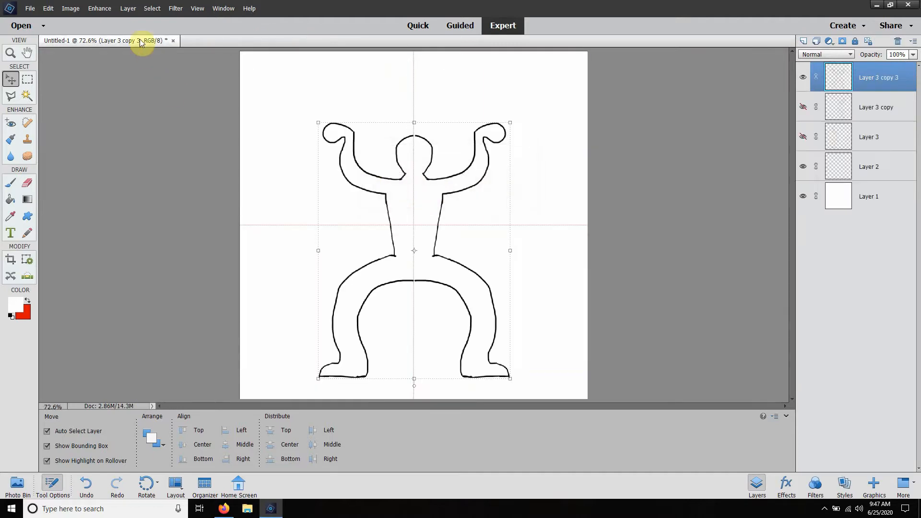
Step: Move the hidden Layer 3 and Layer 3 copy beneath Layer 2 in the layer order and reselect Layer 3 copy 3
left_click(802, 79)
left_click(802, 79)
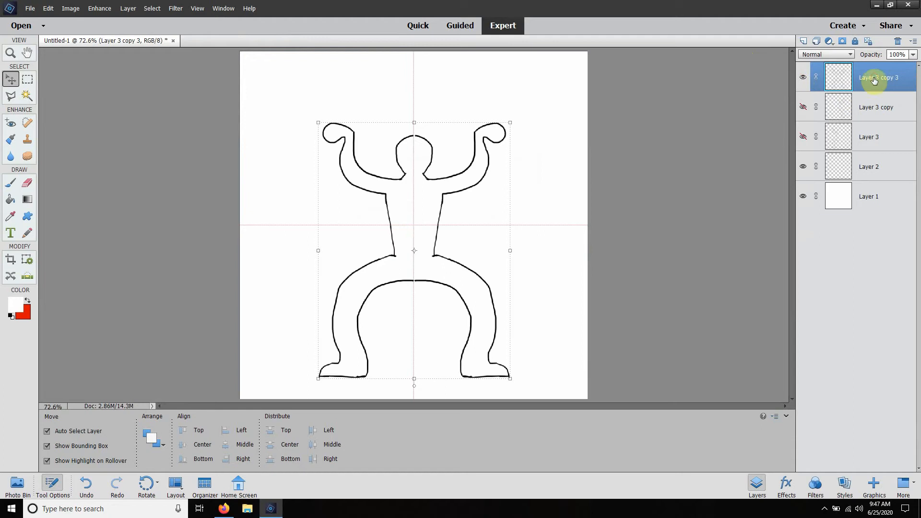
mouse_move(874, 80)
left_mouse_down()
mouse_move(885, 143)
mouse_move(876, 66)
mouse_move(877, 77)
left_mouse_up()
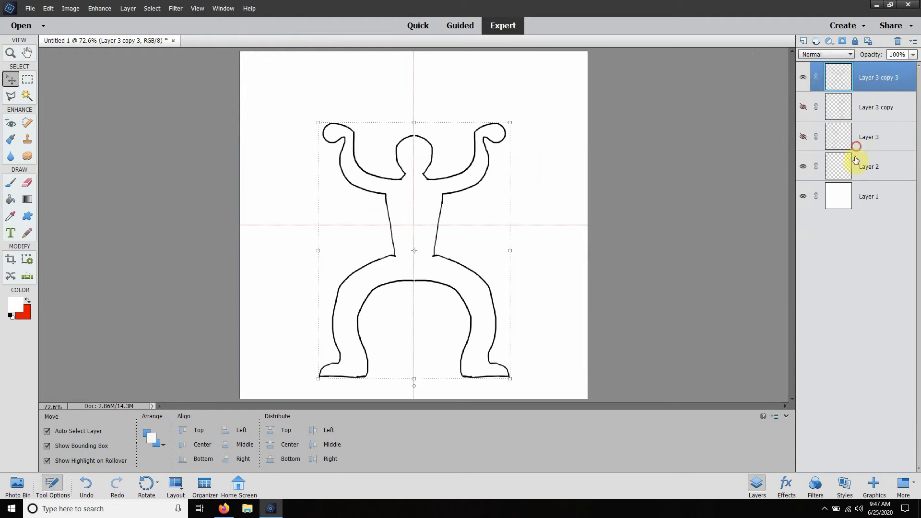
left_click_drag(856, 147, 857, 182)
left_click_drag(862, 110, 860, 155)
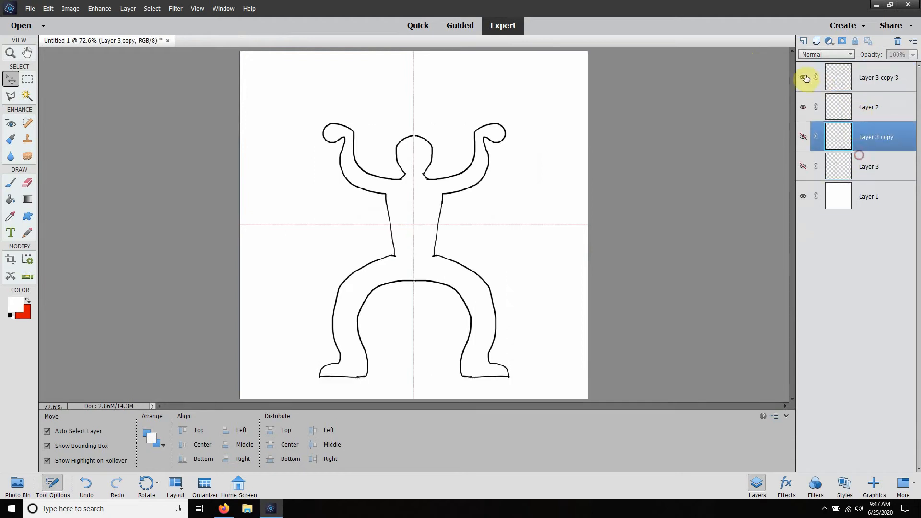
left_click(899, 80)
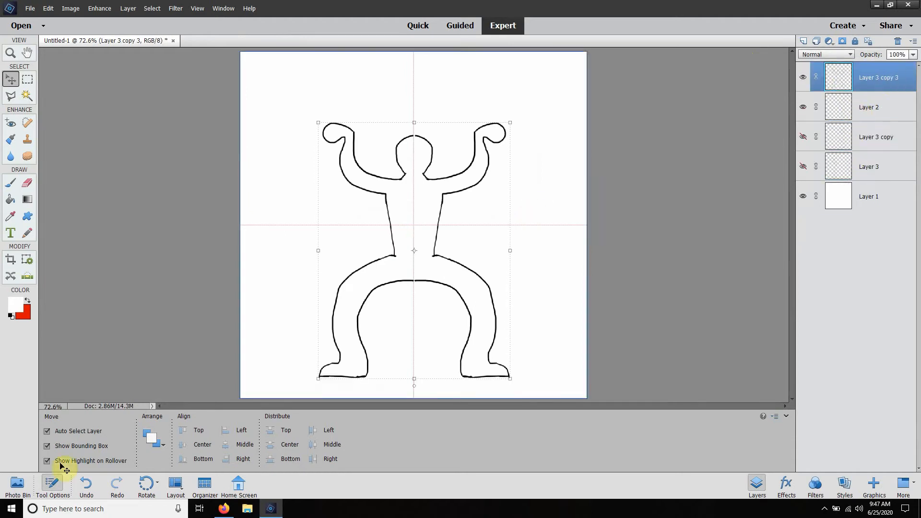
Step: Switch to Firefox and examine the Photoshop product page and its subscription plans, returning to the Creative Cloud page
left_click(224, 510)
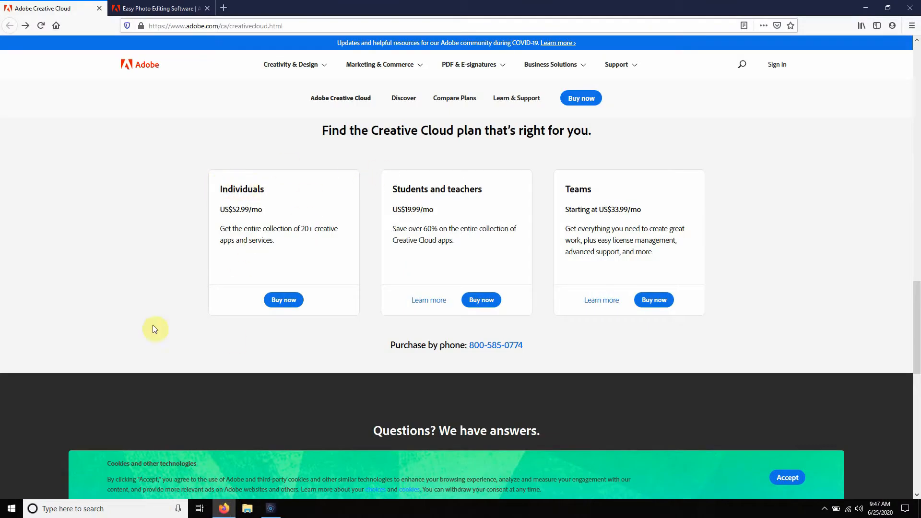
scroll(194, 214, "up", 20)
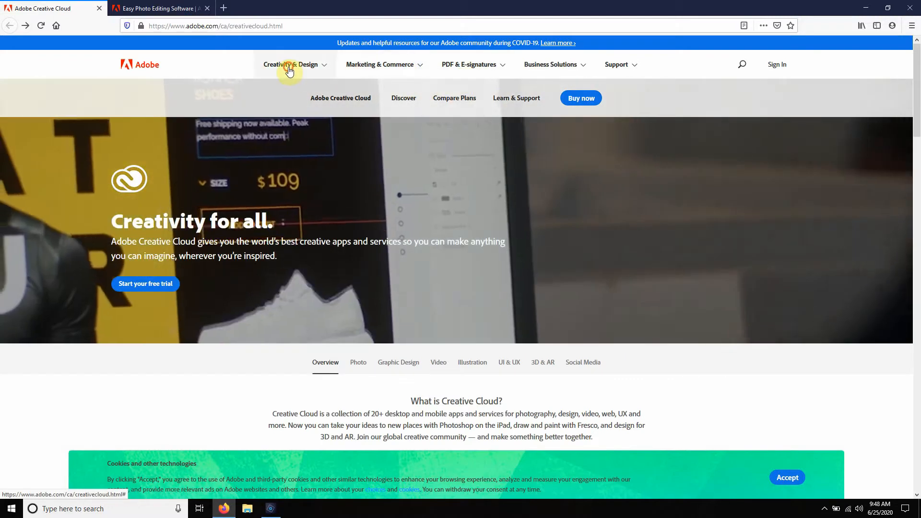
left_click(289, 67)
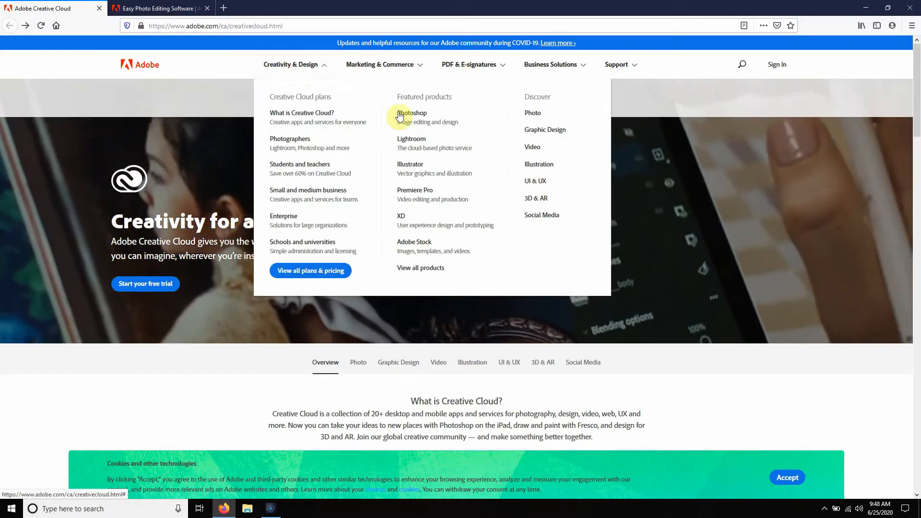
left_click(411, 118)
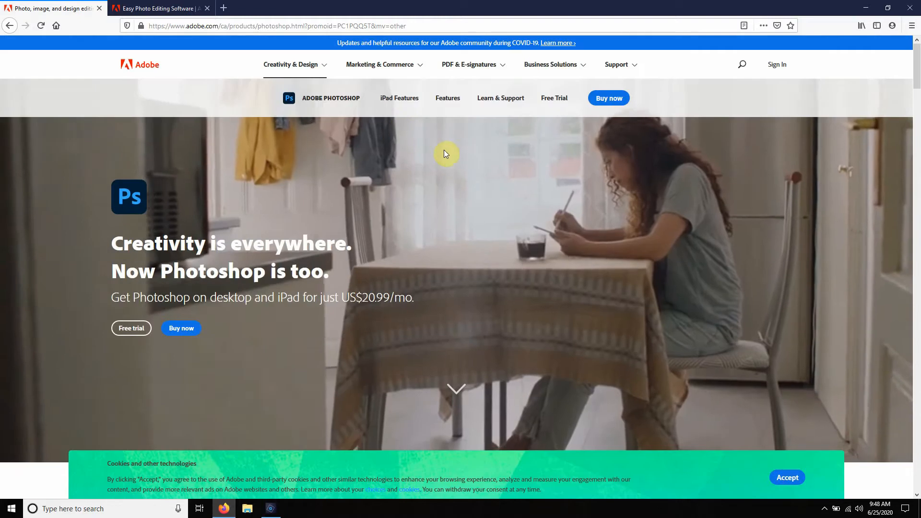
scroll(480, 158, "down", 15)
scroll(455, 182, "down", 20)
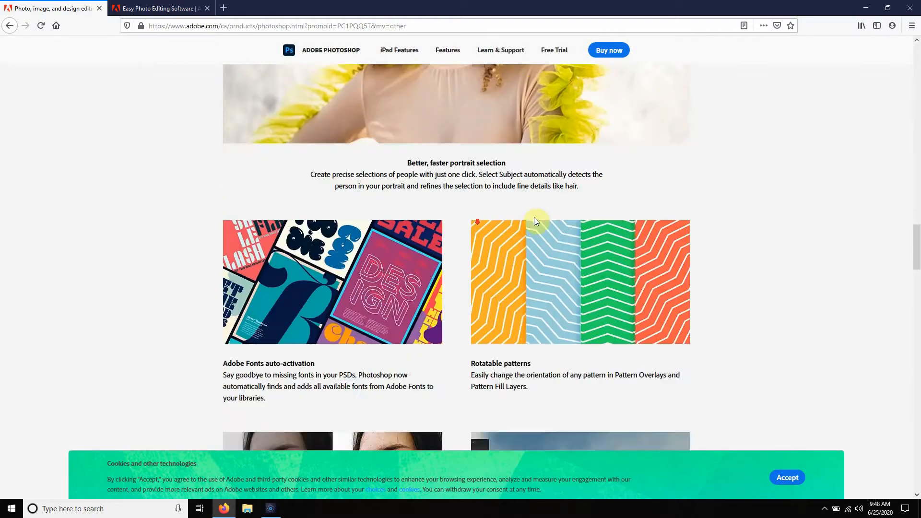
scroll(482, 202, "down", 15)
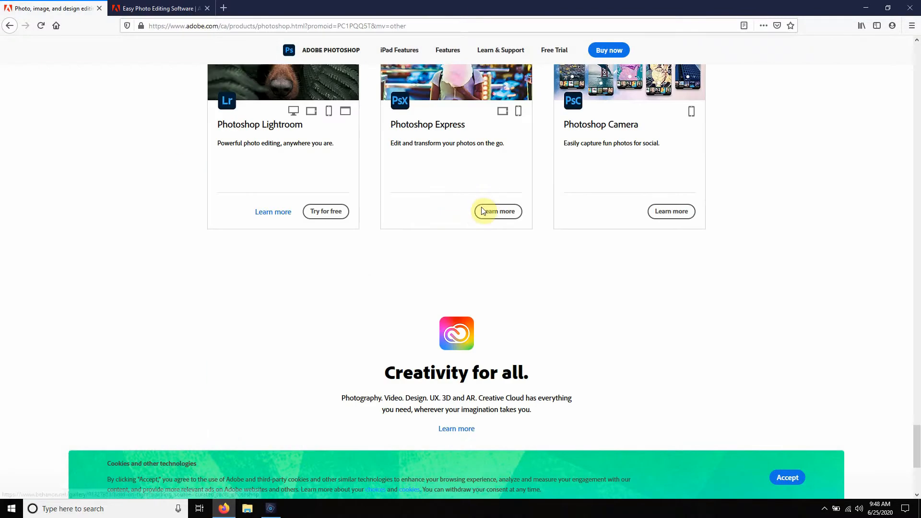
scroll(358, 274, "up", 3)
scroll(36, 183, "up", 5)
left_click(10, 26)
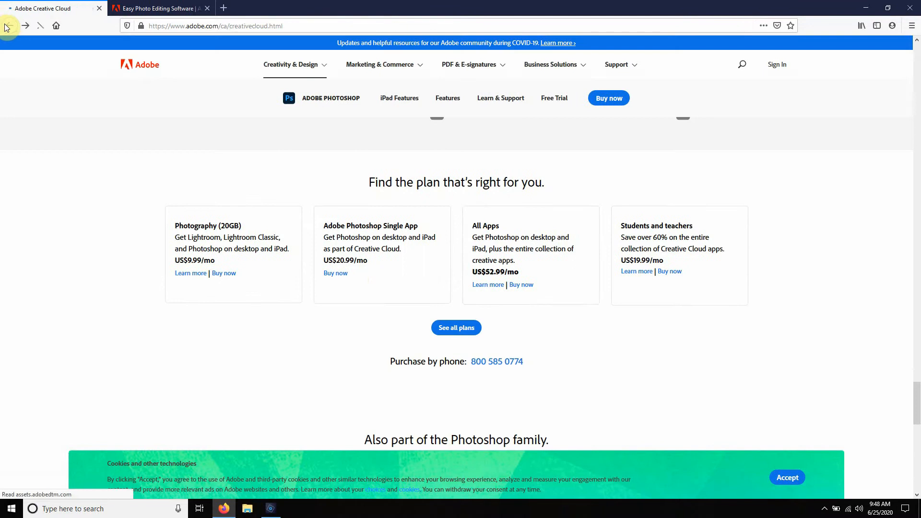
Step: Review the checkout page for the Individuals Creative Cloud plan and return to Photoshop Elements
scroll(528, 240, "down", 20)
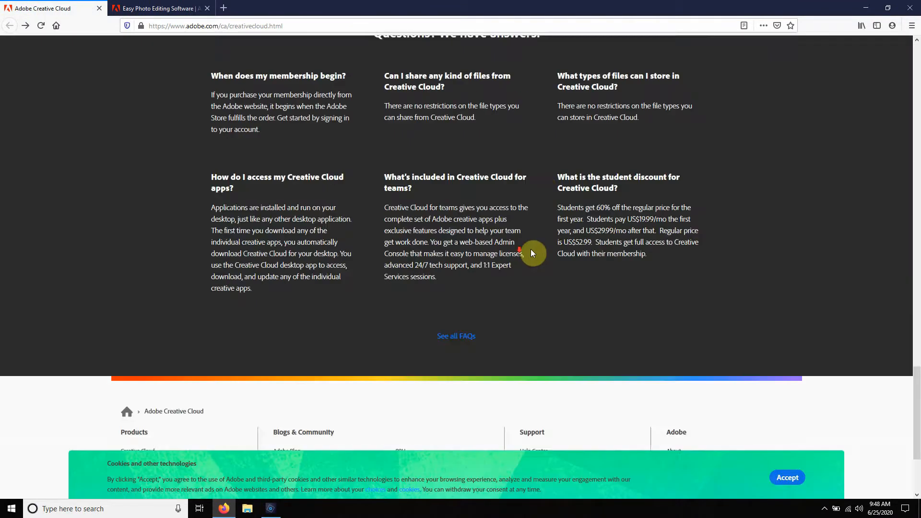
scroll(531, 250, "up", 18)
scroll(387, 300, "down", 9)
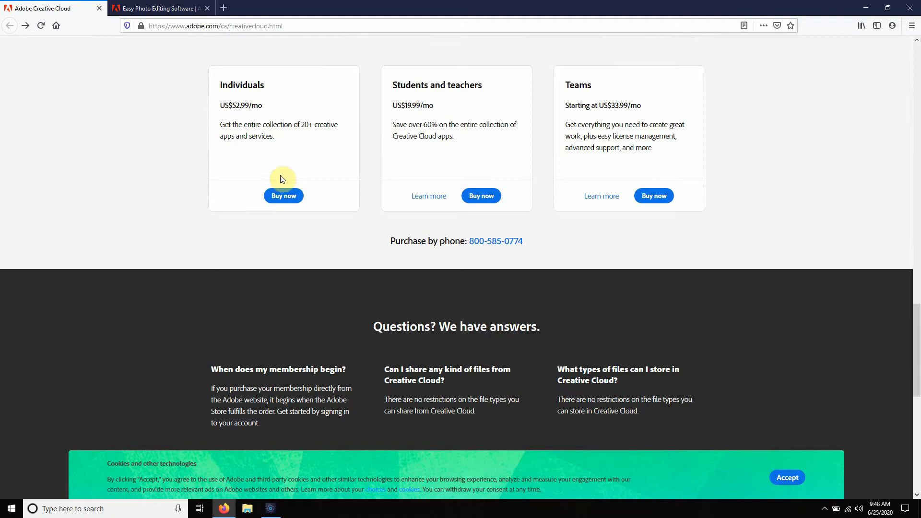
left_click(283, 198)
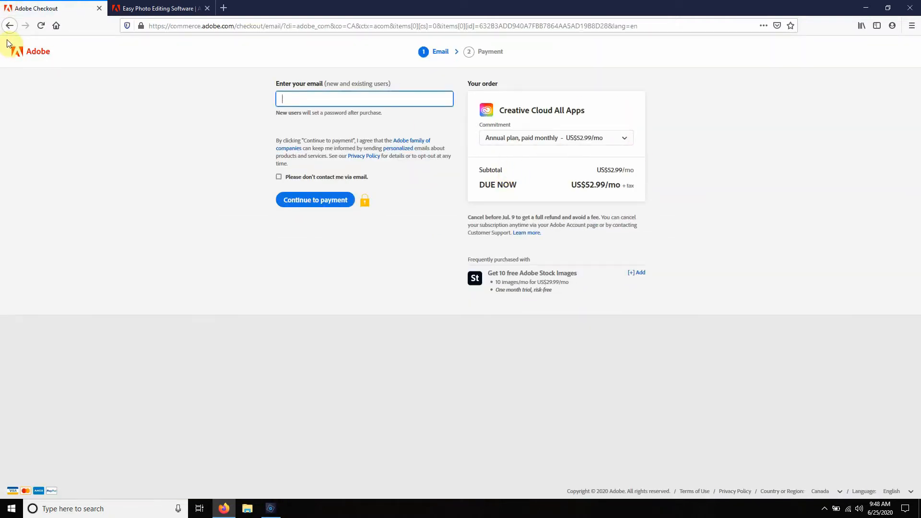
left_click(867, 8)
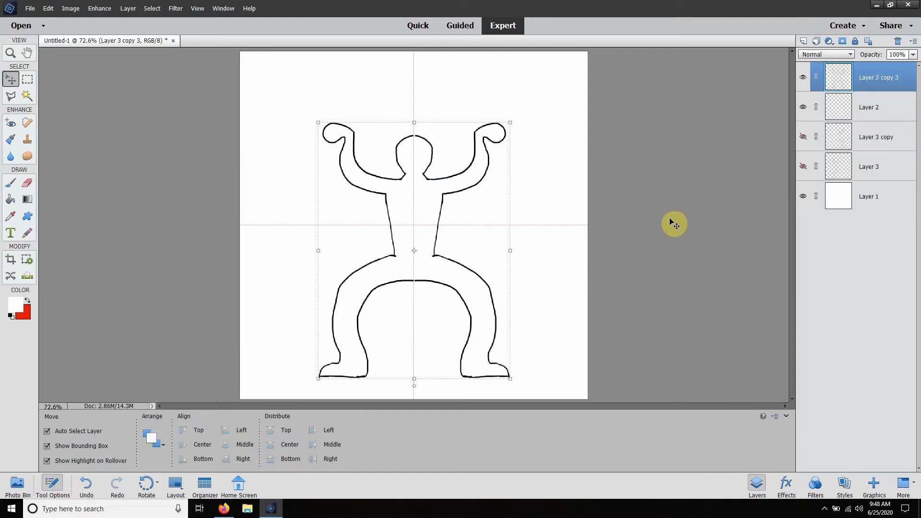
Step: Switch back to Firefox, leave the checkout page, and return to the beginning of the Creative Cloud page
left_click(224, 508)
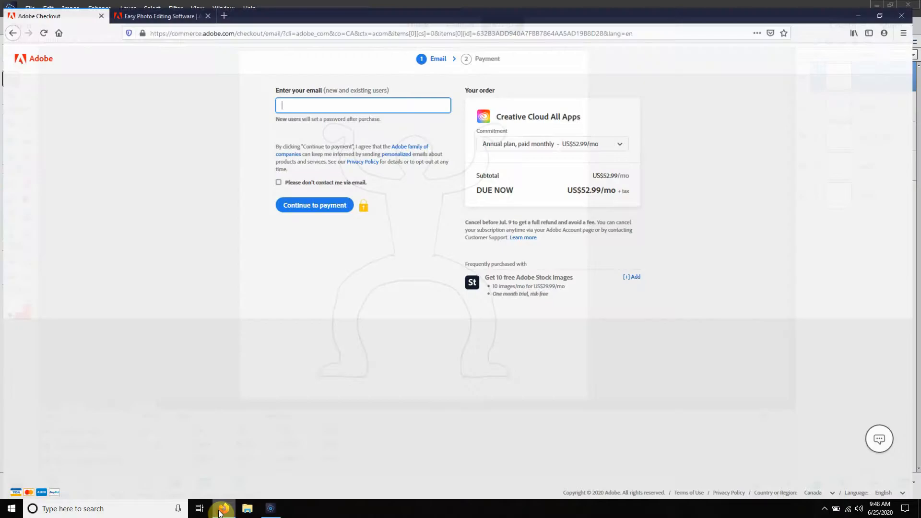
left_click(7, 26)
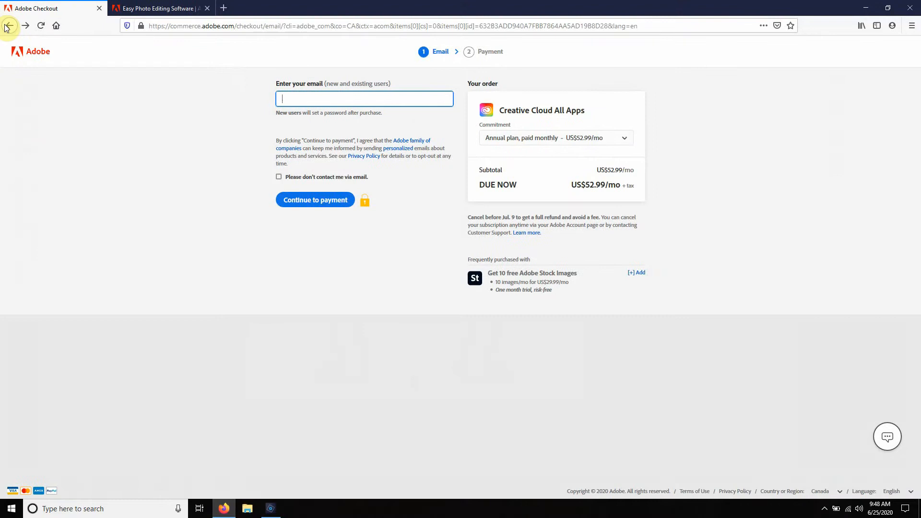
left_click(7, 27)
left_click(9, 27)
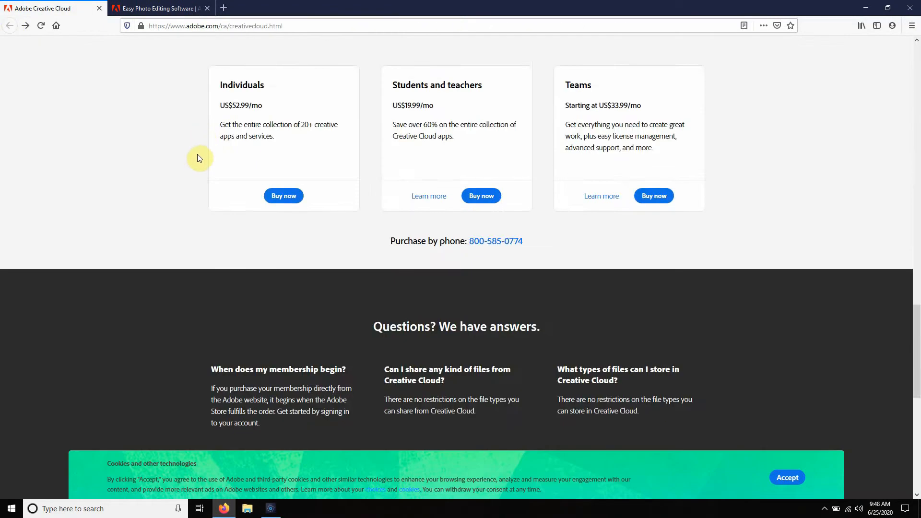
scroll(199, 158, "up", 20)
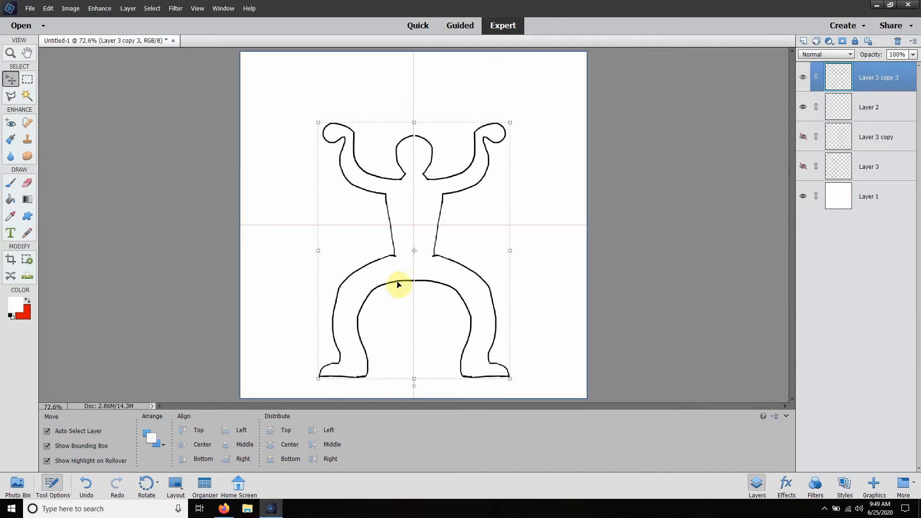
Step: Compare the Creative Cloud app offerings with the Photoshop Elements 2020 purchase options in Firefox and return to Photoshop Elements
left_click(224, 508)
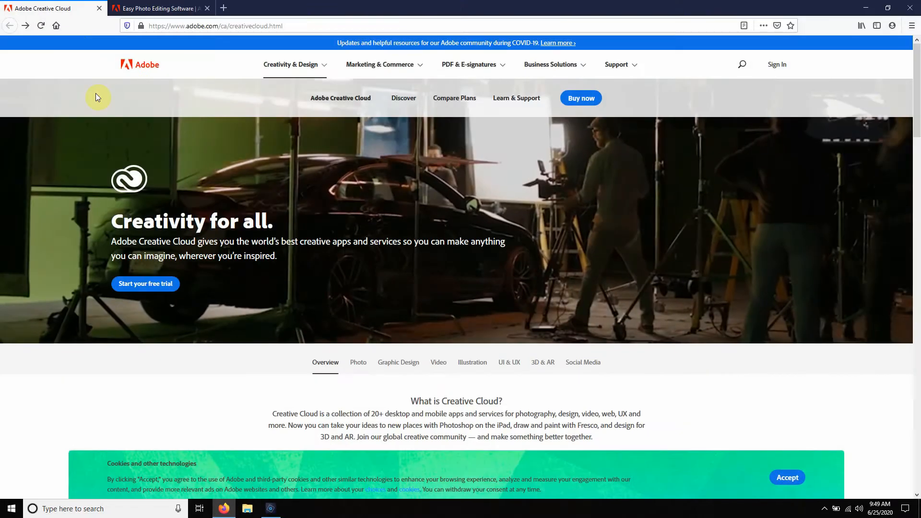
scroll(422, 216, "down", 4)
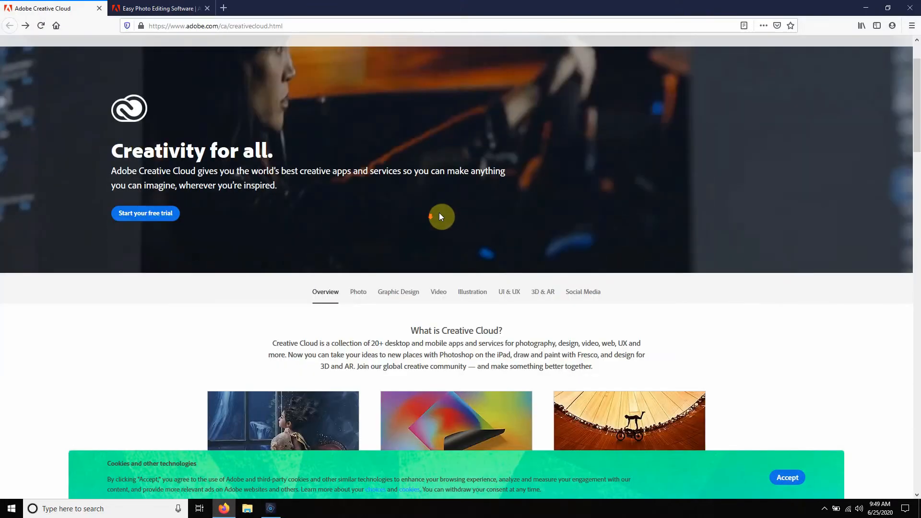
scroll(427, 216, "up", 4)
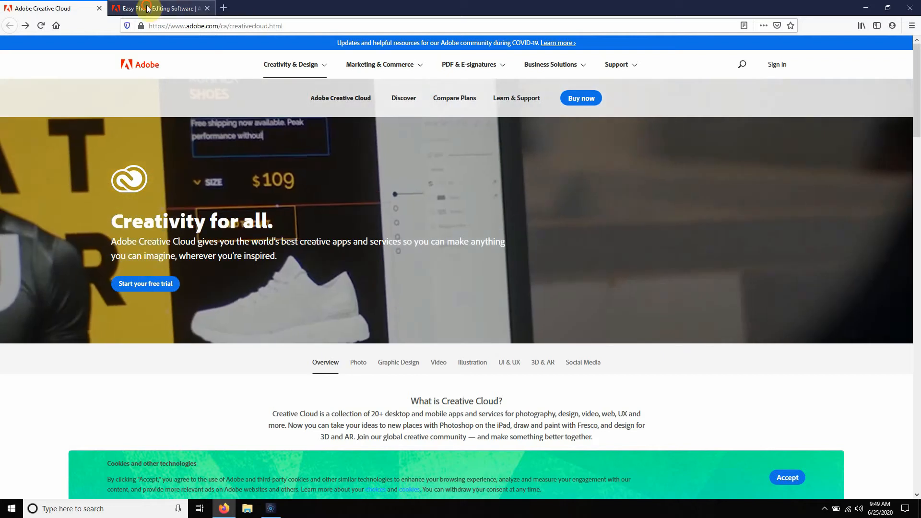
left_click(154, 8)
left_click(346, 265)
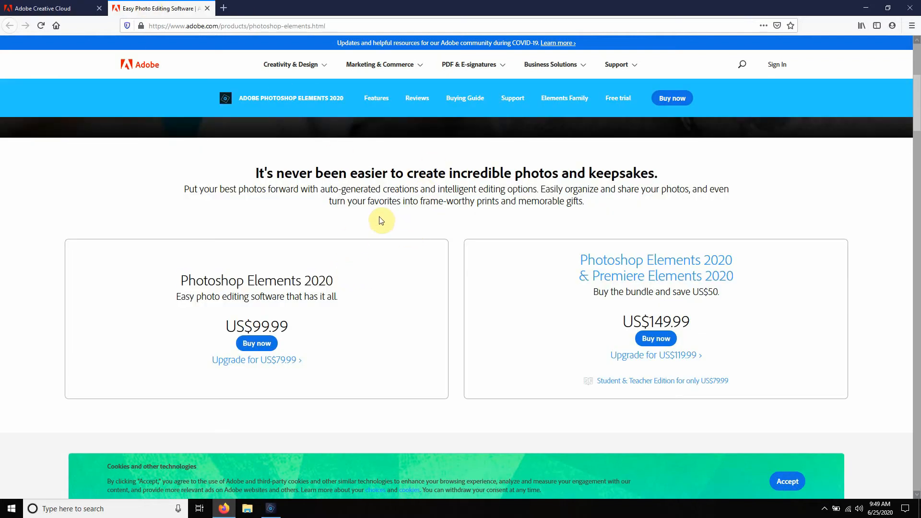
left_click(67, 8)
scroll(536, 220, "down", 1)
scroll(536, 221, "down", 5)
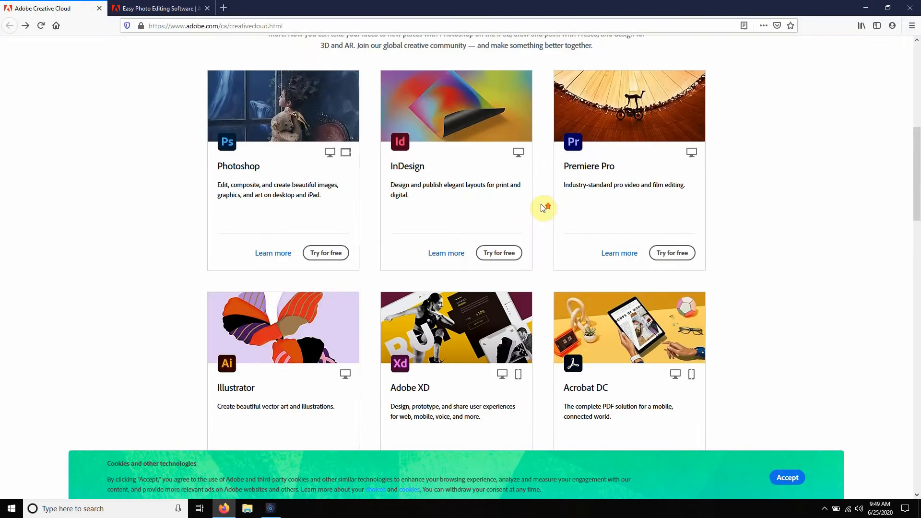
scroll(545, 205, "up", 3)
scroll(551, 206, "down", 2)
scroll(545, 185, "up", 7)
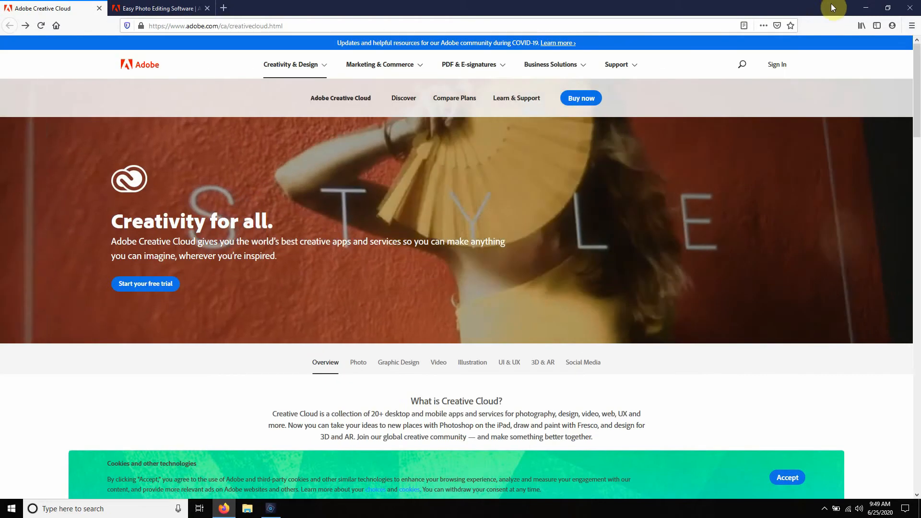
left_click(866, 8)
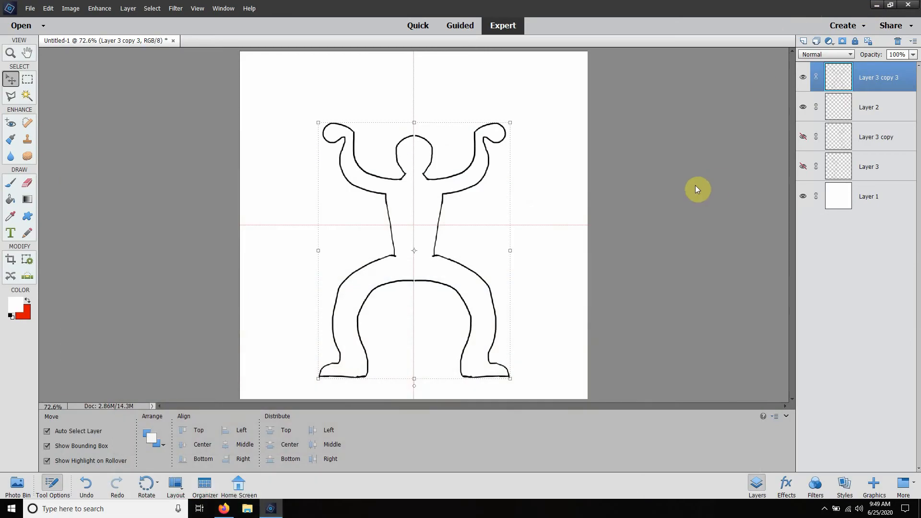
left_click(697, 189)
left_click(420, 237)
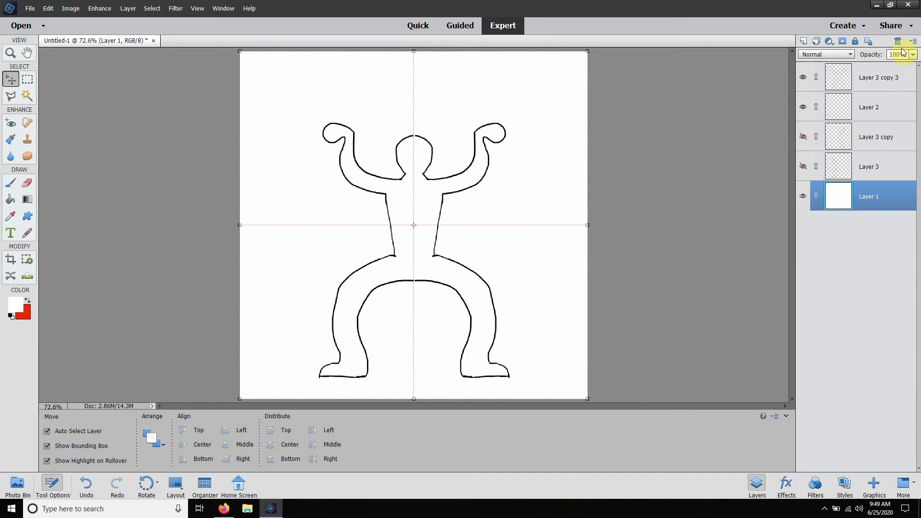
left_click(887, 79)
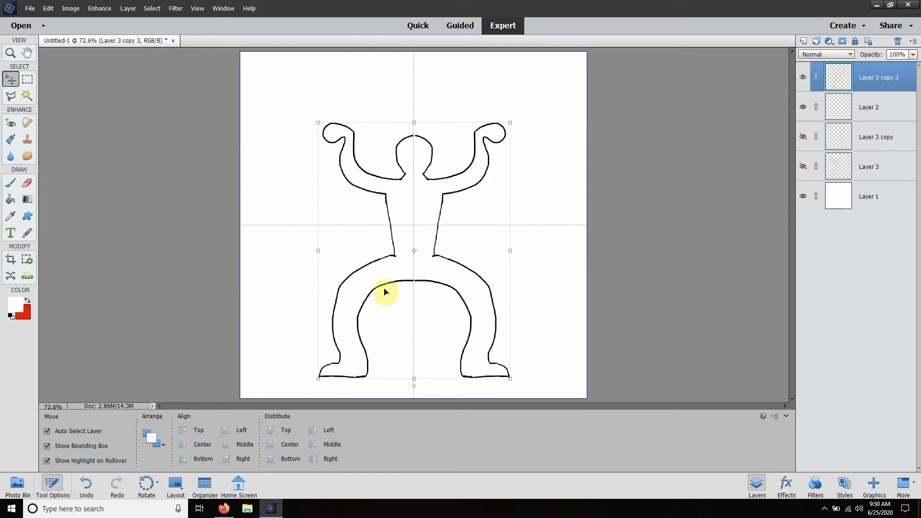
left_click(365, 96)
left_click(144, 149)
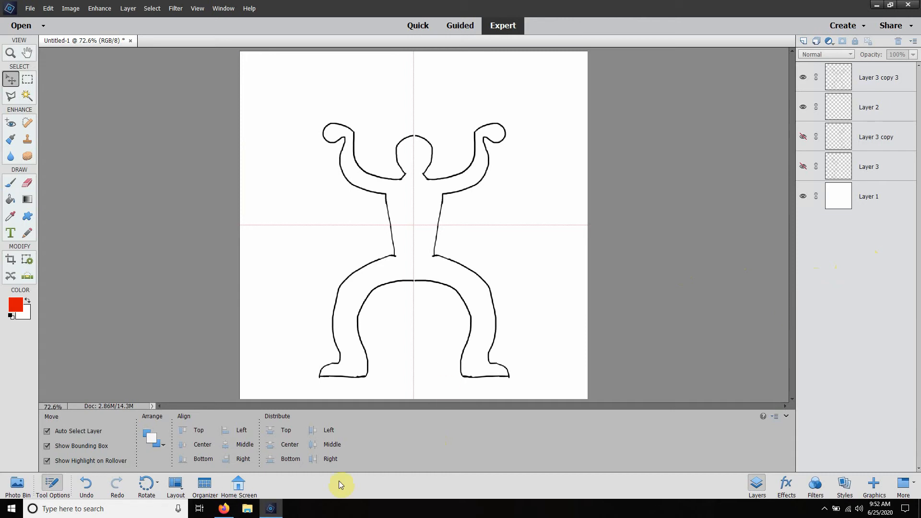
Step: Switch to Firefox to view the Creative Cloud page and return to Photoshop Elements
left_click(271, 508)
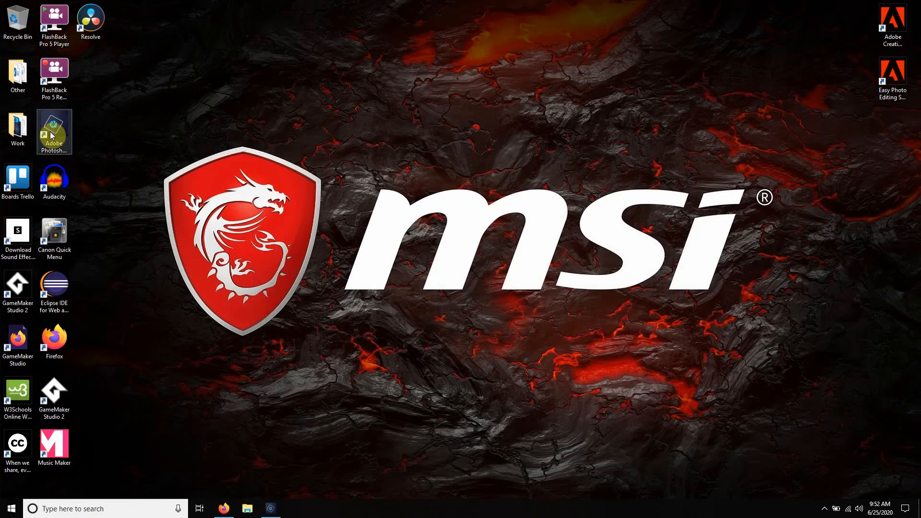
left_click(224, 508)
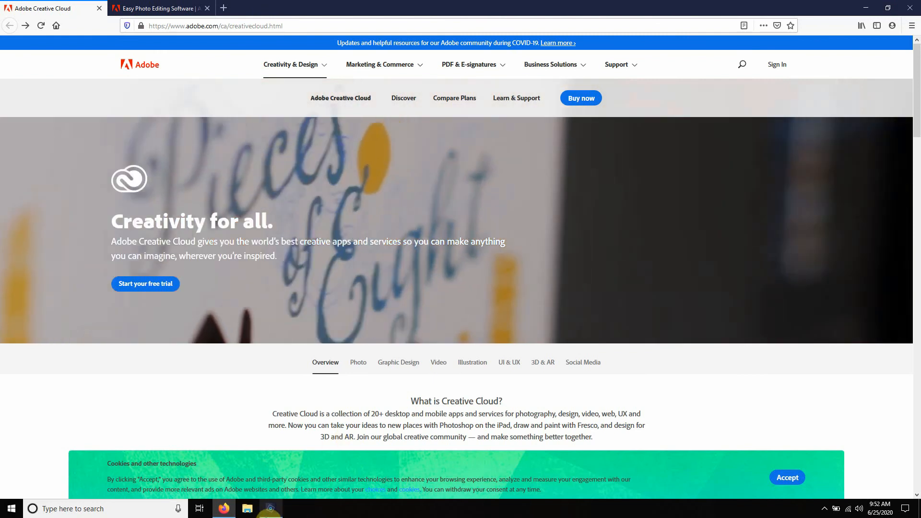
left_click(270, 509)
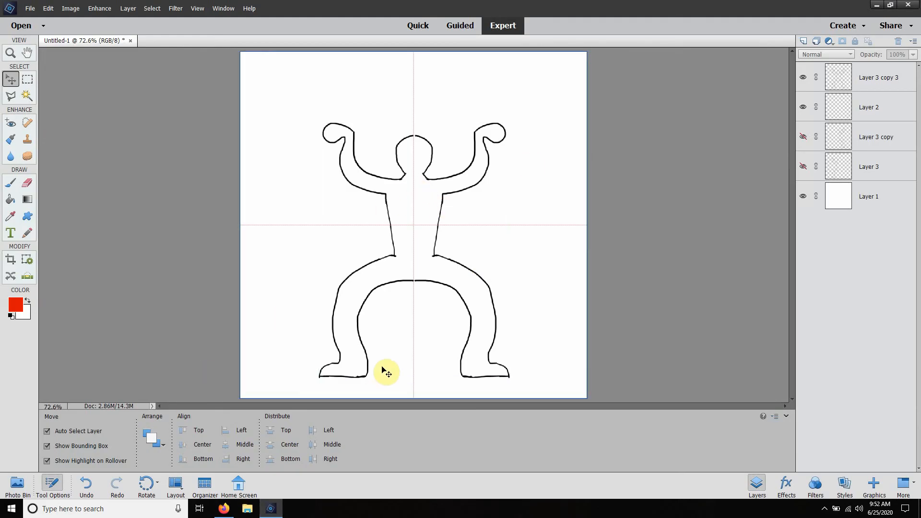
left_click(15, 304)
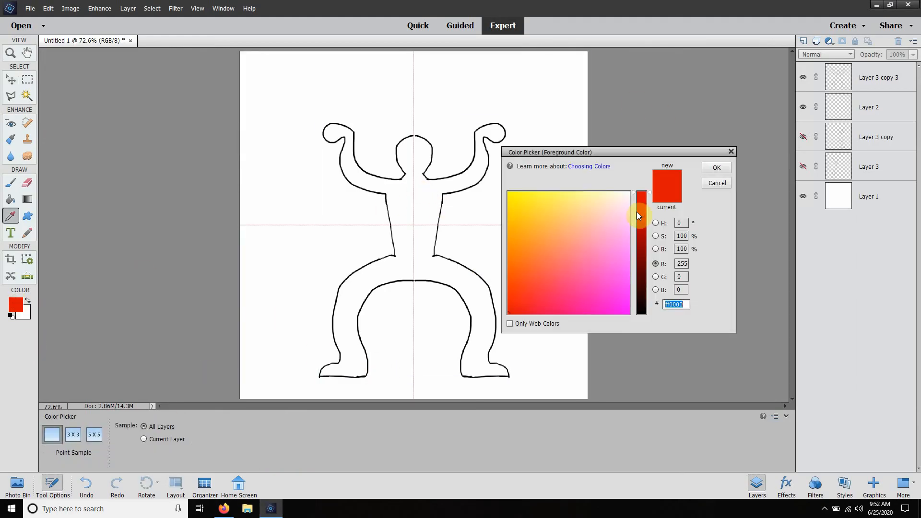
left_click_drag(649, 195, 633, 366)
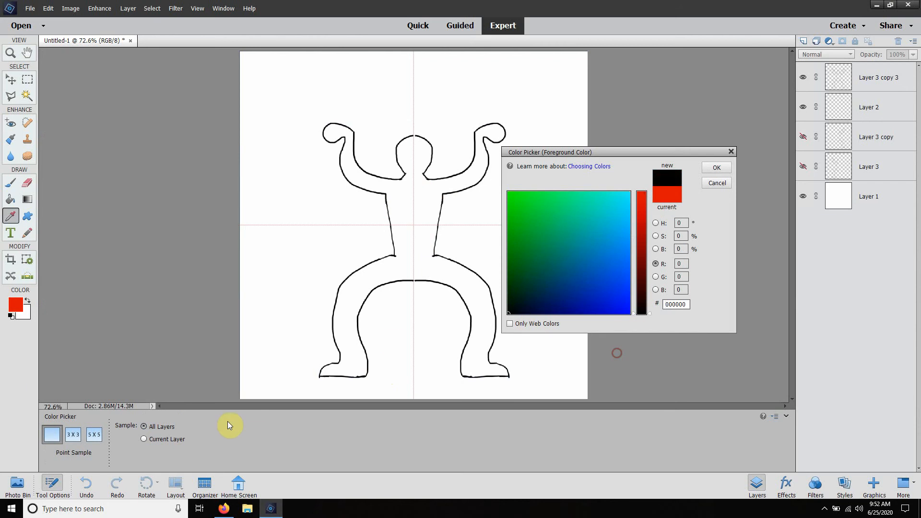
left_click(732, 151)
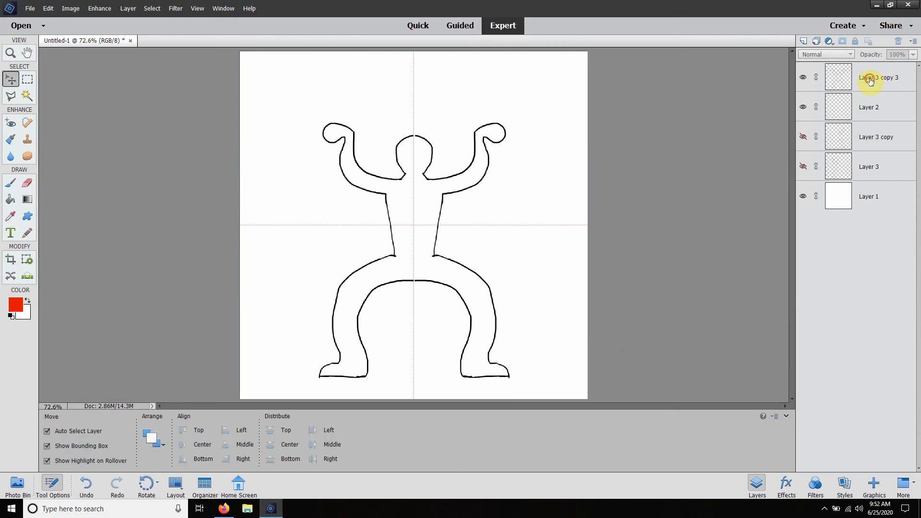
Step: Select the complete character outline layer, Layer 3 copy 3, with the Move tool active
left_click(870, 80)
left_click(873, 117)
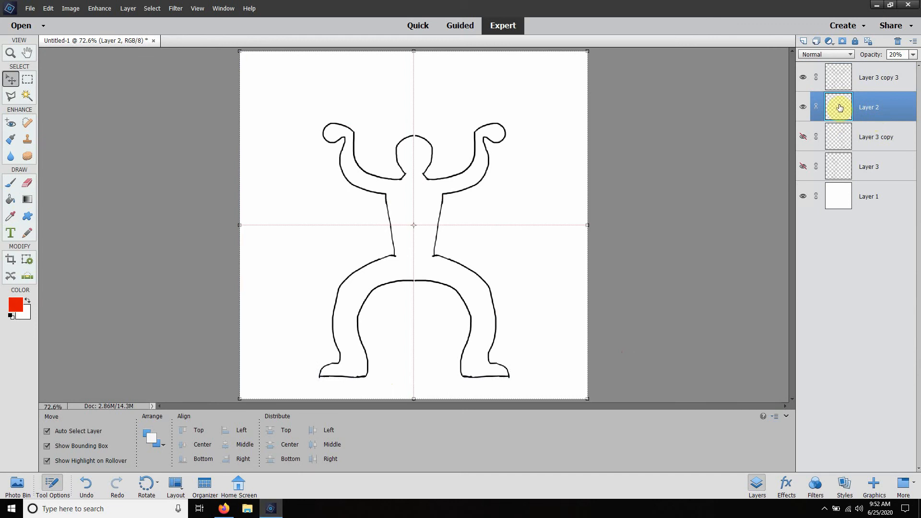
left_click(873, 79)
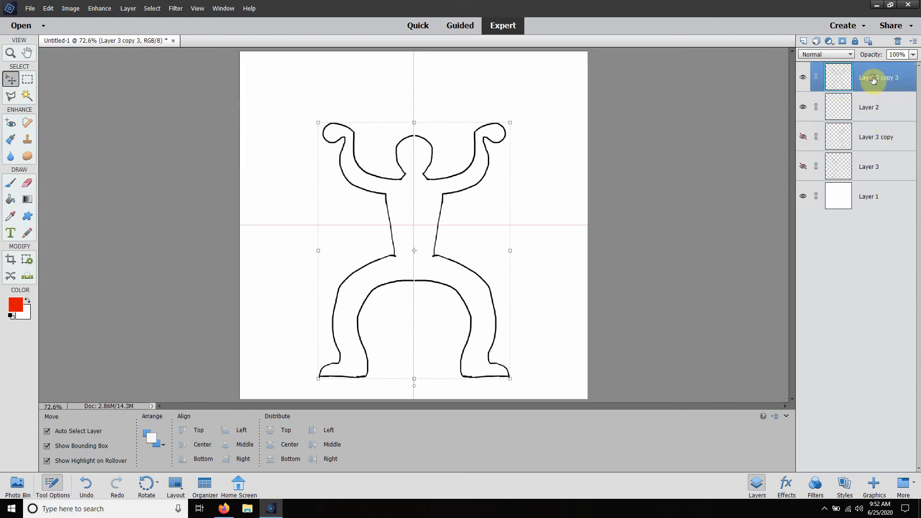
key("t")
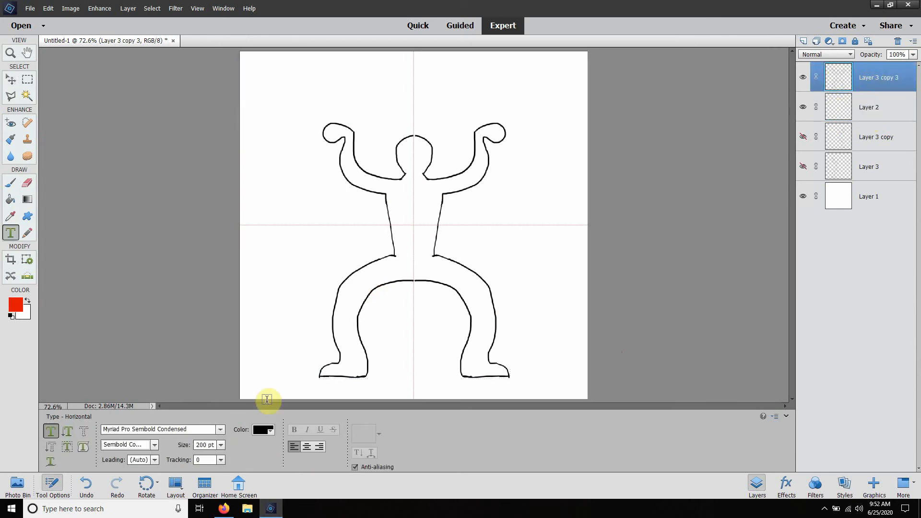
left_click(11, 82)
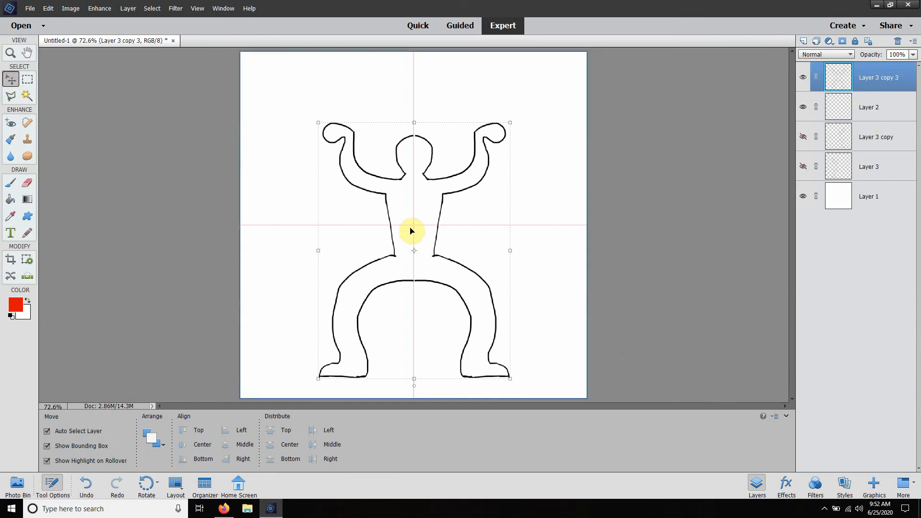
Step: Set the foreground color to black
left_click(15, 305)
left_click_drag(652, 190, 643, 324)
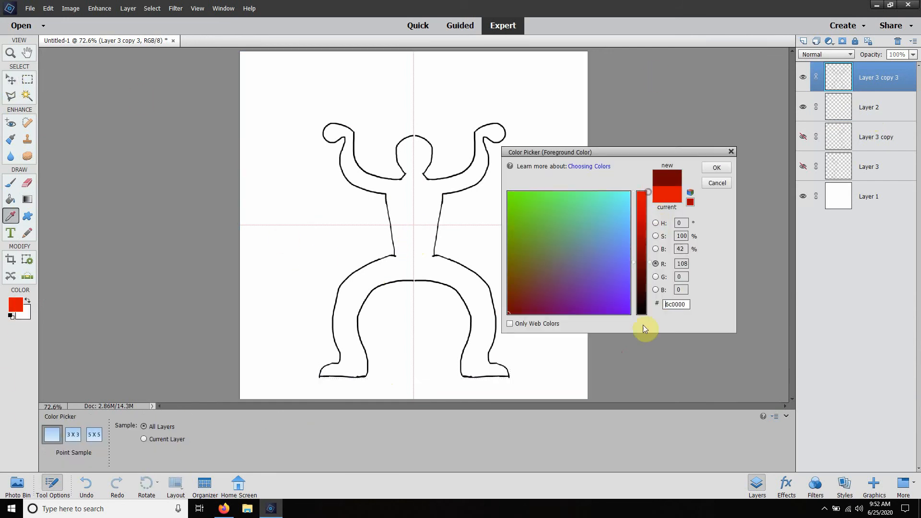
left_click(716, 166)
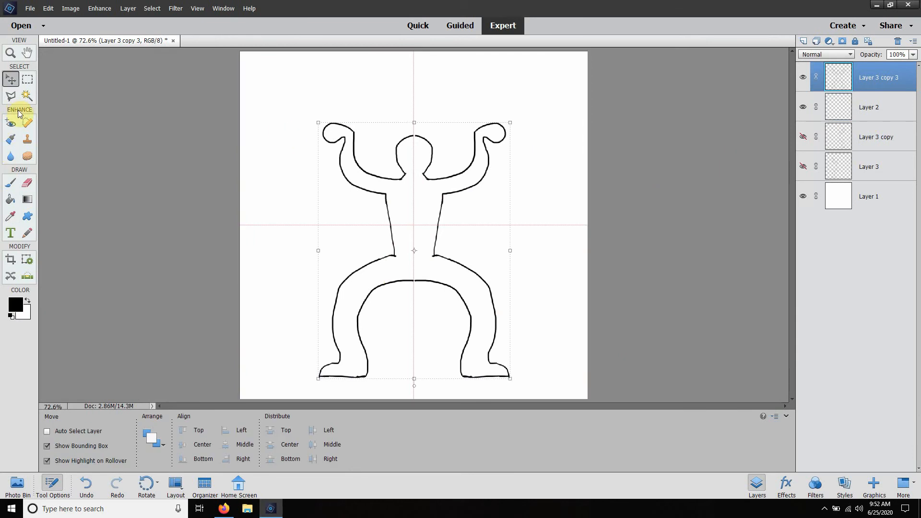
key("ctrl+t")
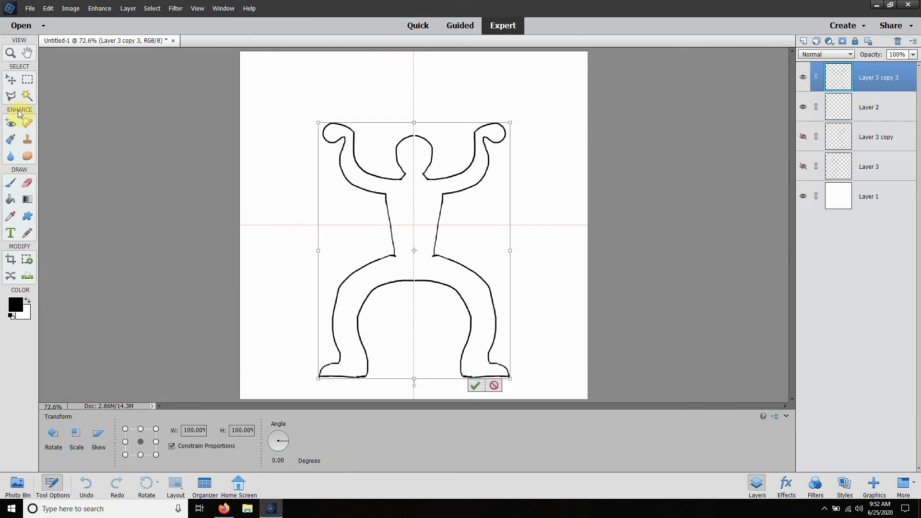
left_click(156, 441)
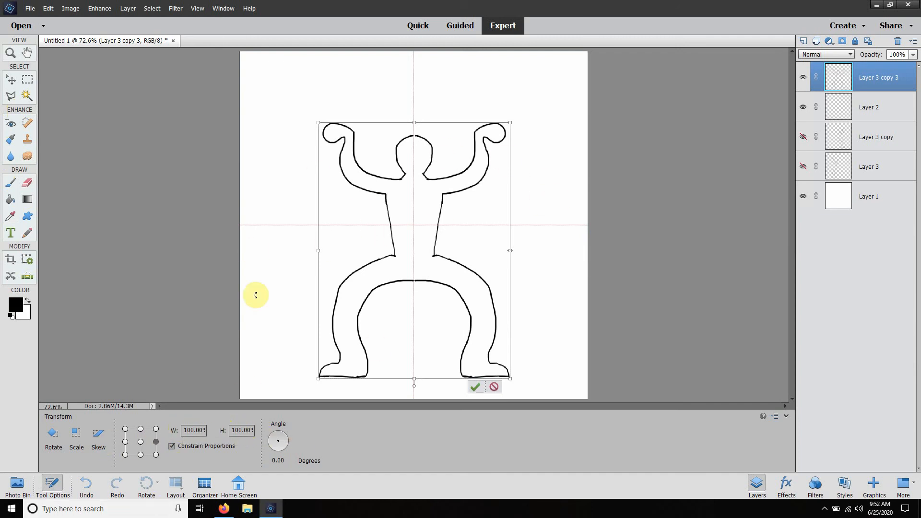
left_click(494, 388)
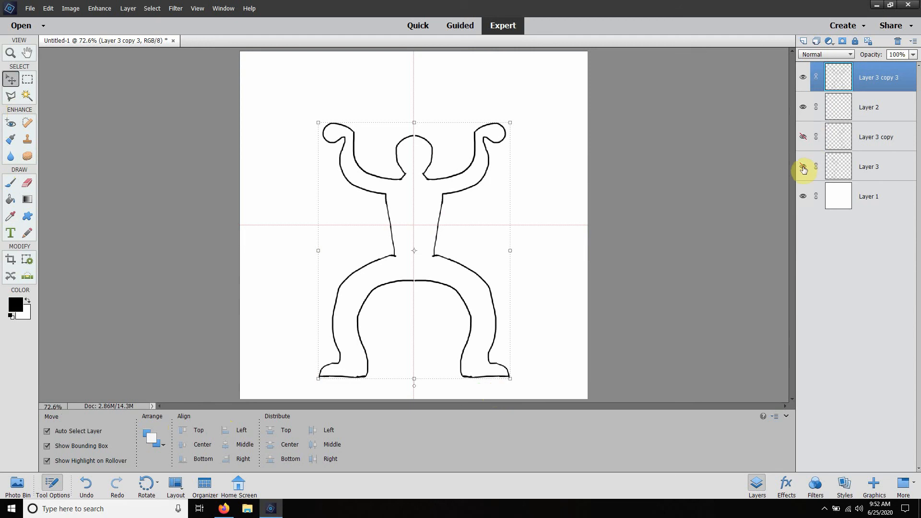
Step: Inspect the two character halves by showing Layer 3 and Layer 3 copy, and hide both layers again
left_click(878, 168)
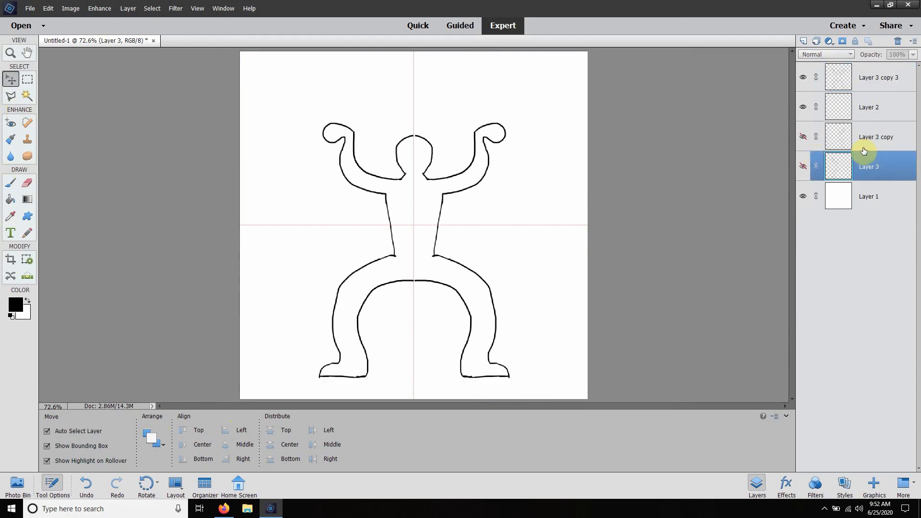
left_click(877, 144)
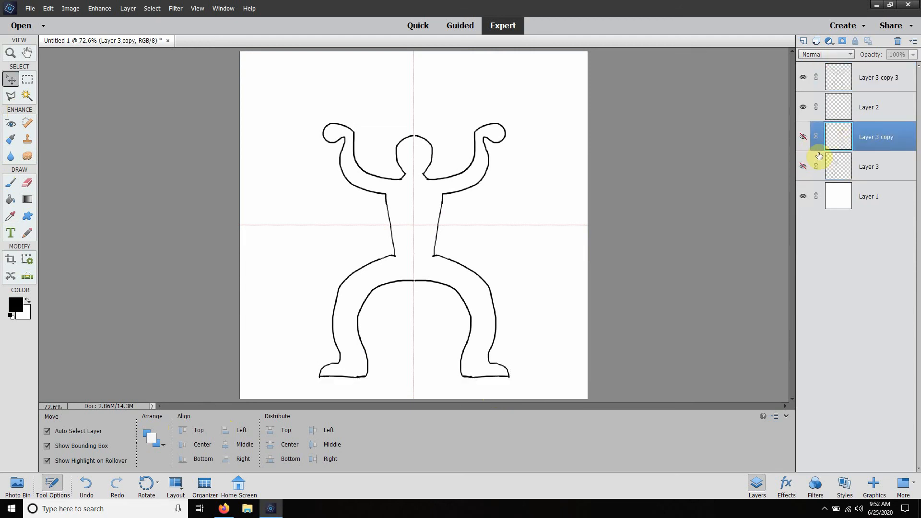
left_click(866, 169)
left_click(804, 166)
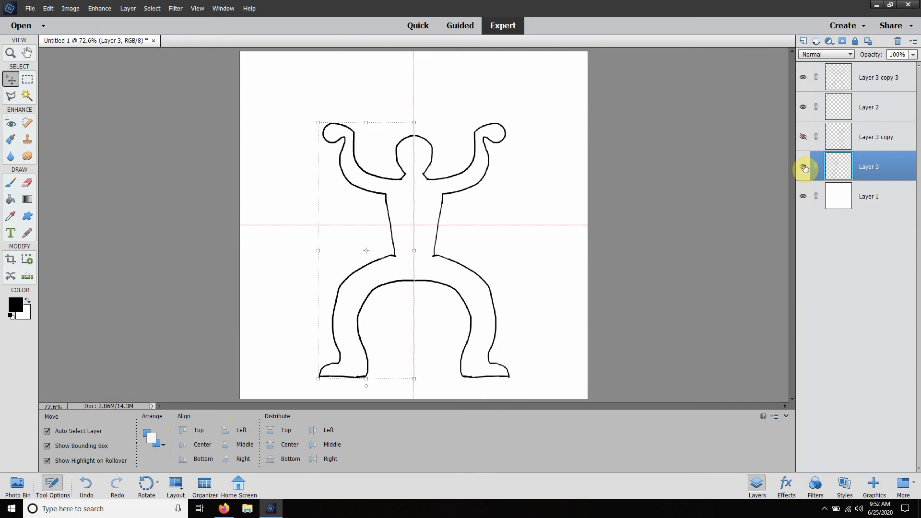
left_click(821, 139)
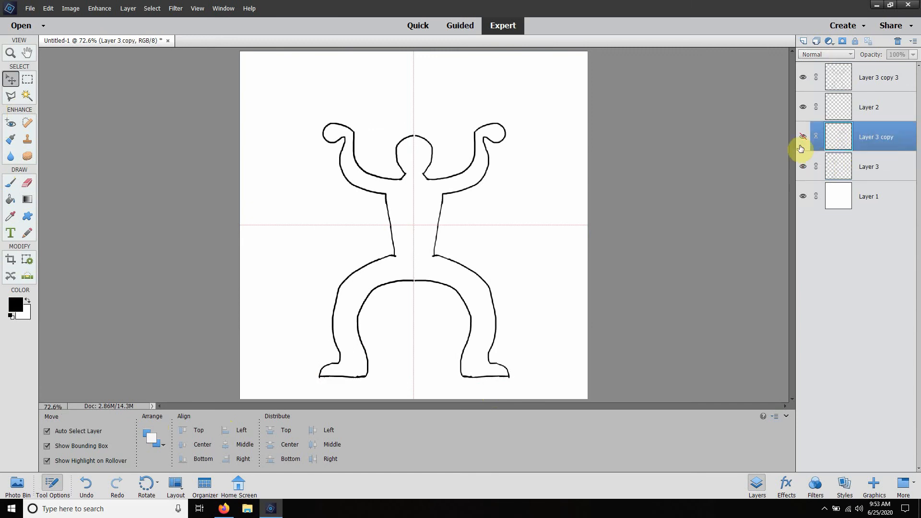
left_click(804, 137)
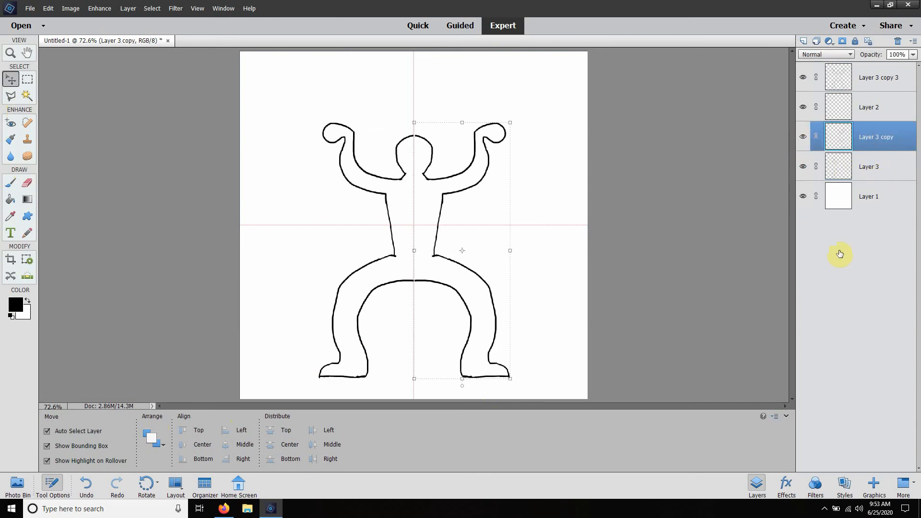
left_click(803, 167)
left_click(803, 137)
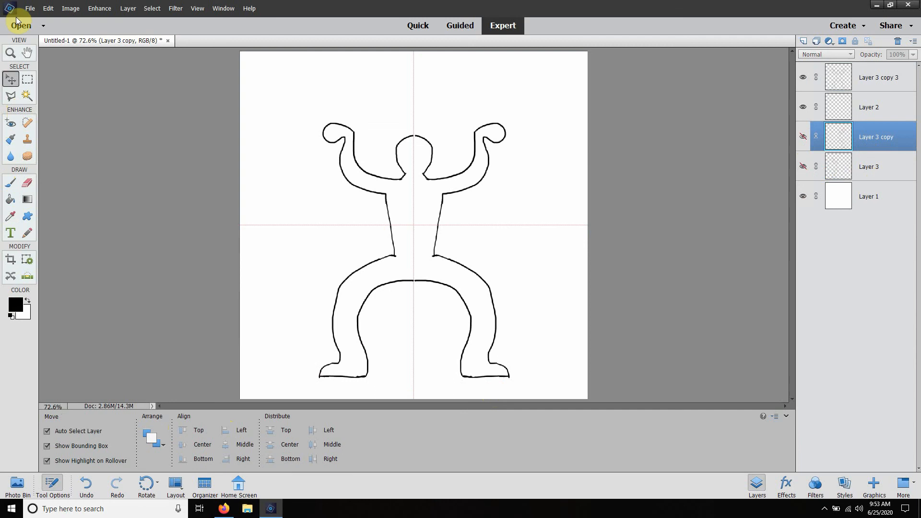
Step: Save the drawing to the Desktop as Untitled-1 in Photoshop (PSD) format with its layers included
left_click(30, 8)
left_click(42, 86)
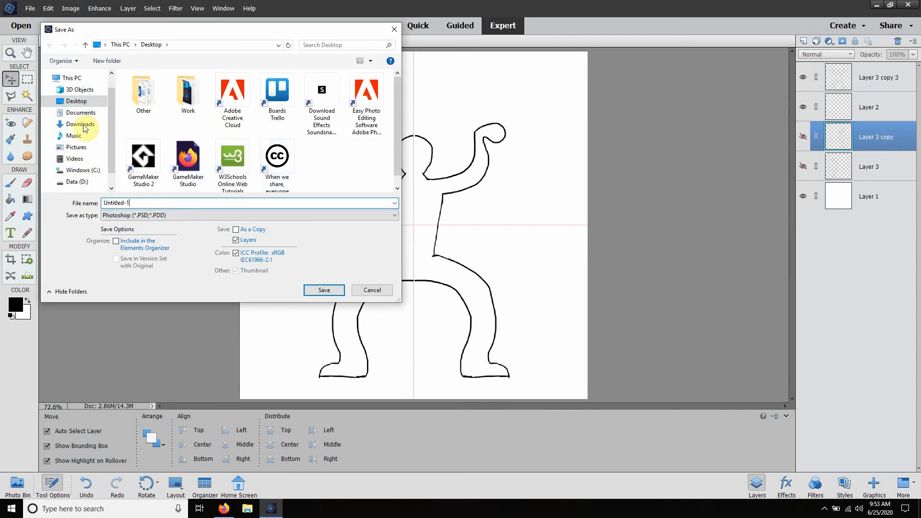
left_click(75, 101)
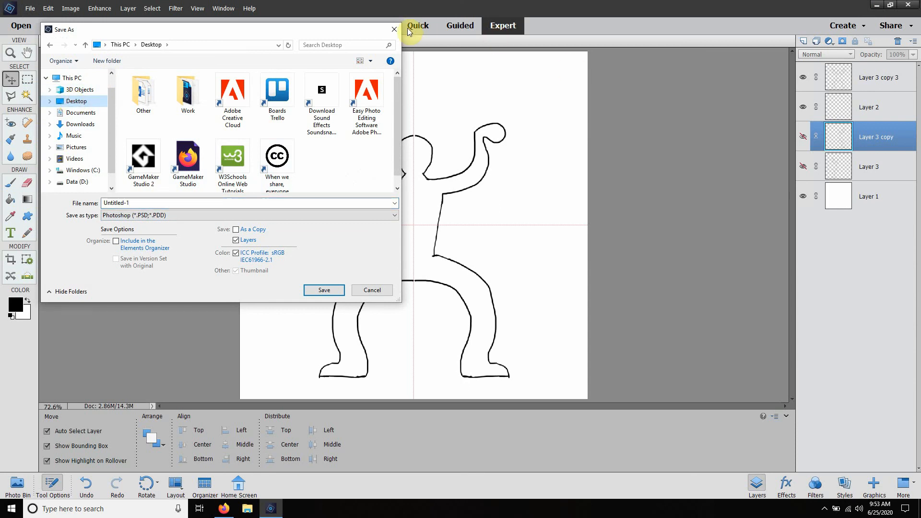
left_click(324, 290)
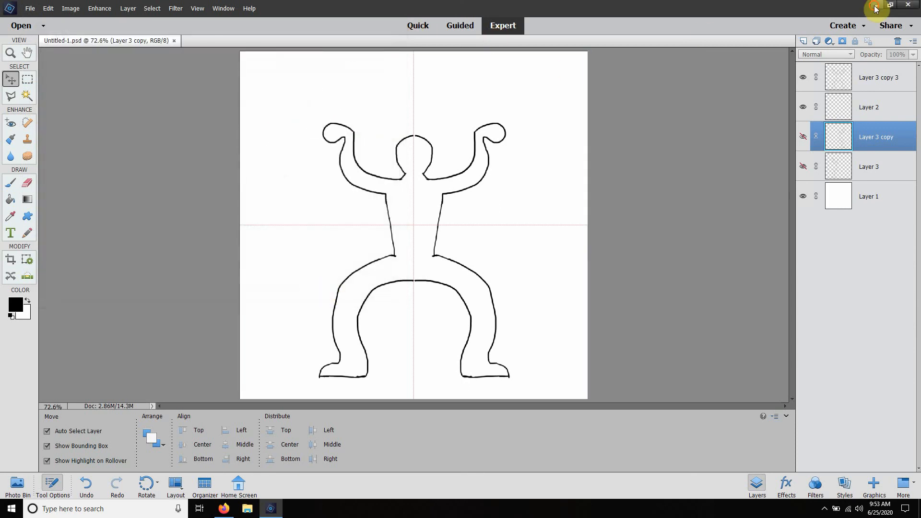
Step: Switch to the desktop, place the Untitled-1 file beside the Adobe Creative Cloud shortcut, and refresh the desktop
left_click(877, 5)
left_click(866, 9)
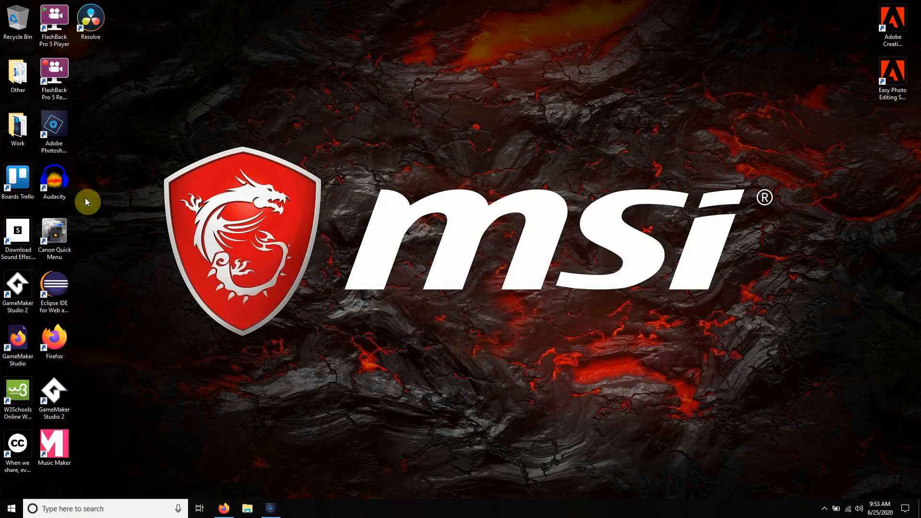
left_click_drag(91, 72, 857, 21)
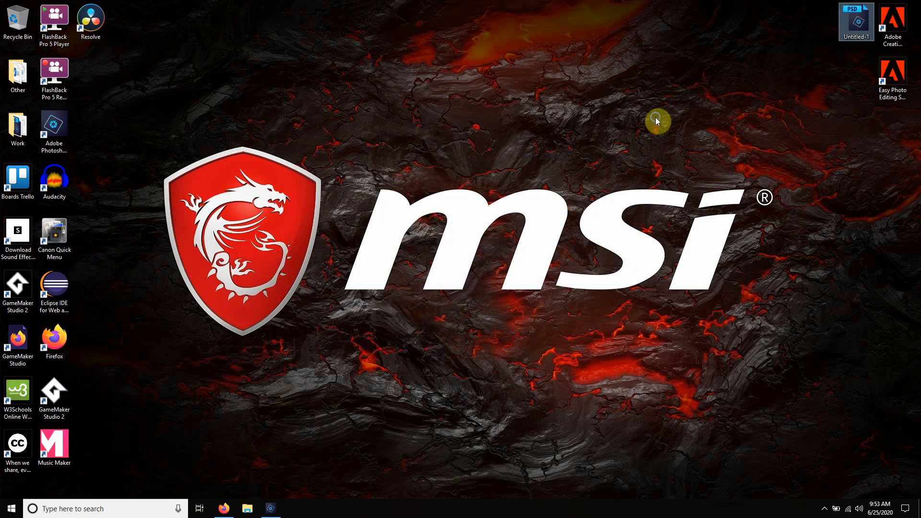
right_click(657, 118)
left_click(692, 148)
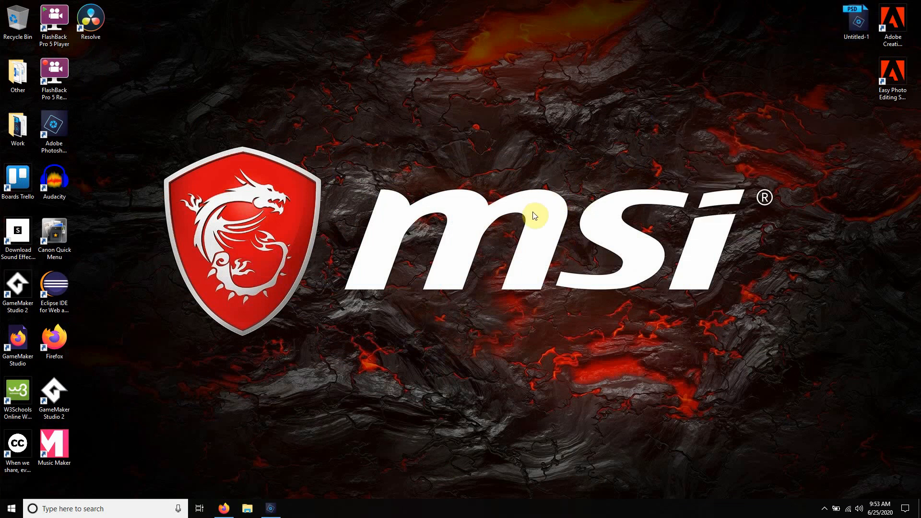